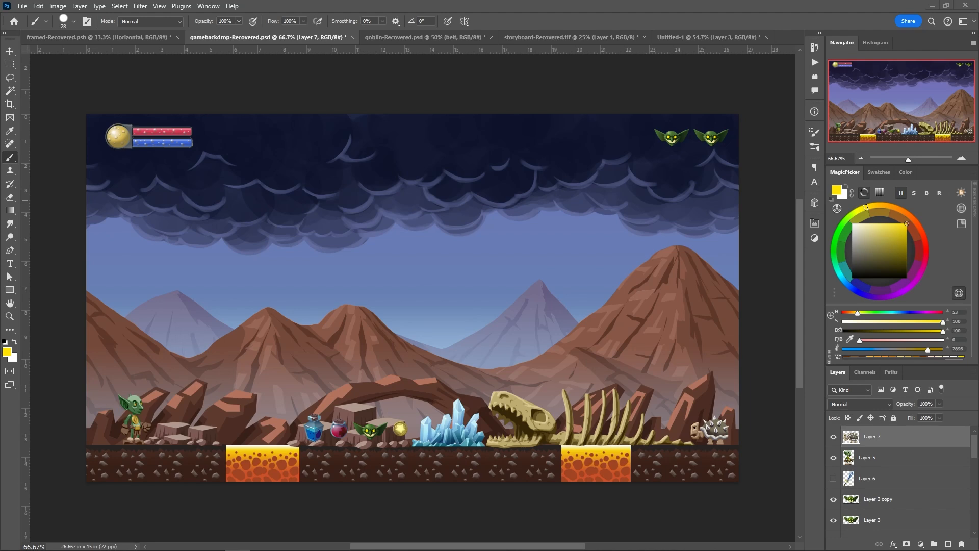
Create a new RGB document 1920 by 1080 pixels at 72 pixels per inch with a white background.
left_click(22, 6)
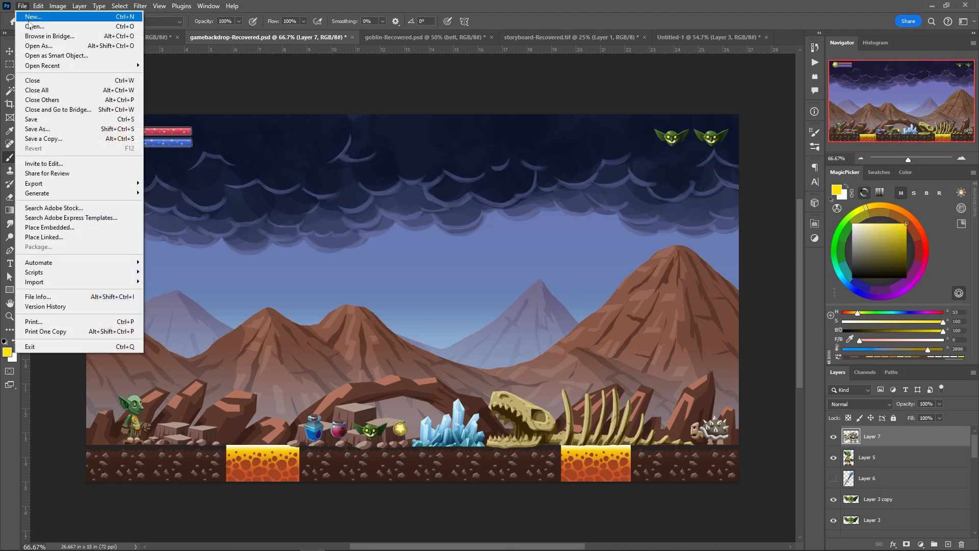
left_click(33, 18)
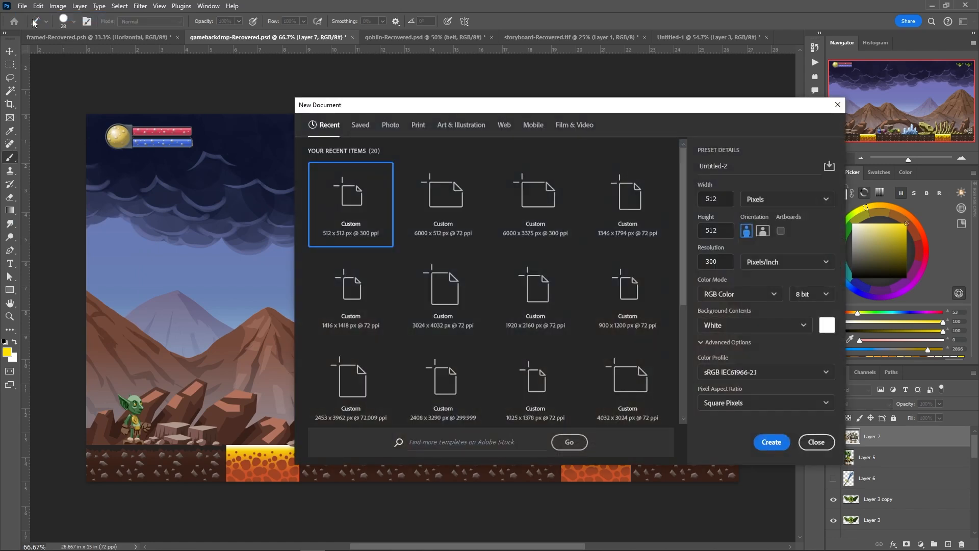
left_click(724, 201)
type("1920")
key("Tab")
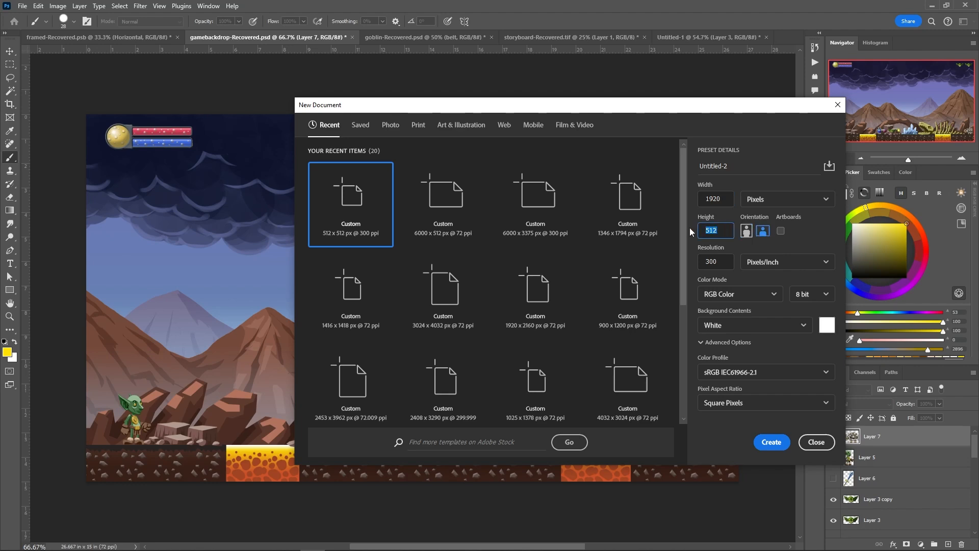
type("1080")
key("Tab")
type("7")
key("Return")
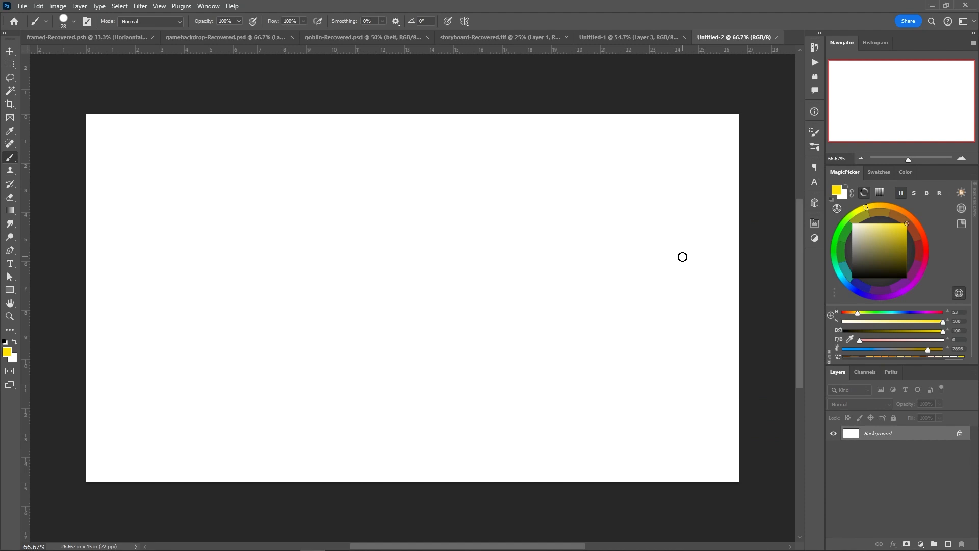
Fill the whole background with a muted grey-blue (H 190, S 29, B 50) using the Paint Bucket.
left_click(10, 210)
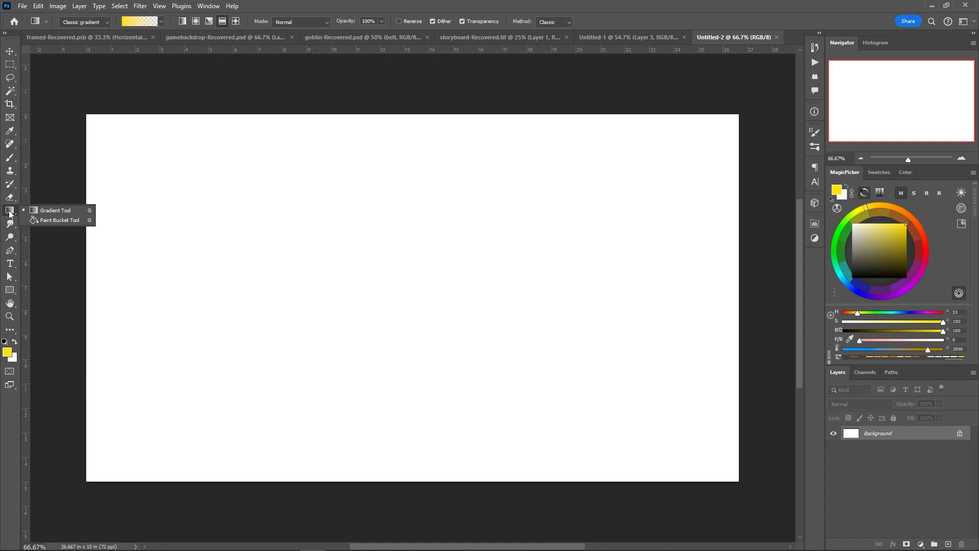
left_click(42, 223)
left_click(841, 276)
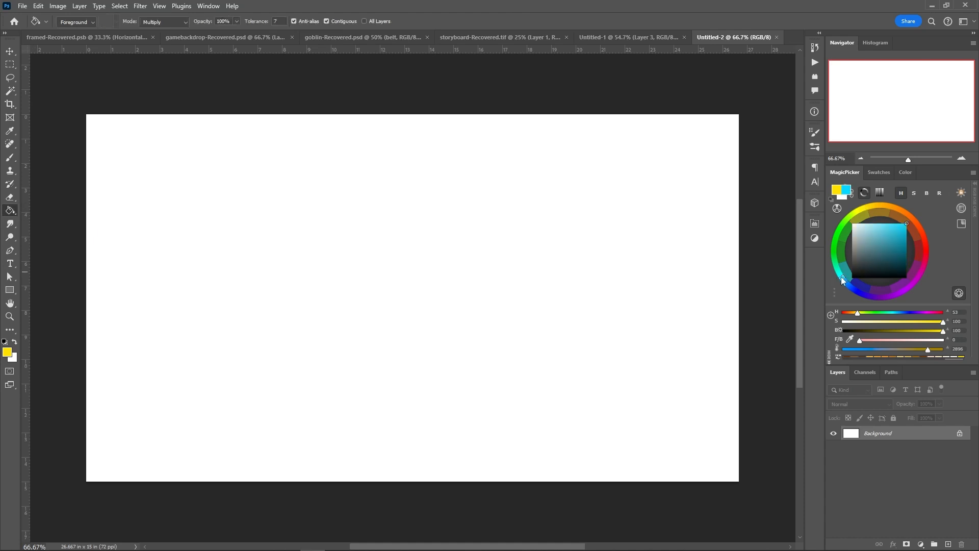
left_click(882, 246)
left_click_drag(883, 244, 868, 251)
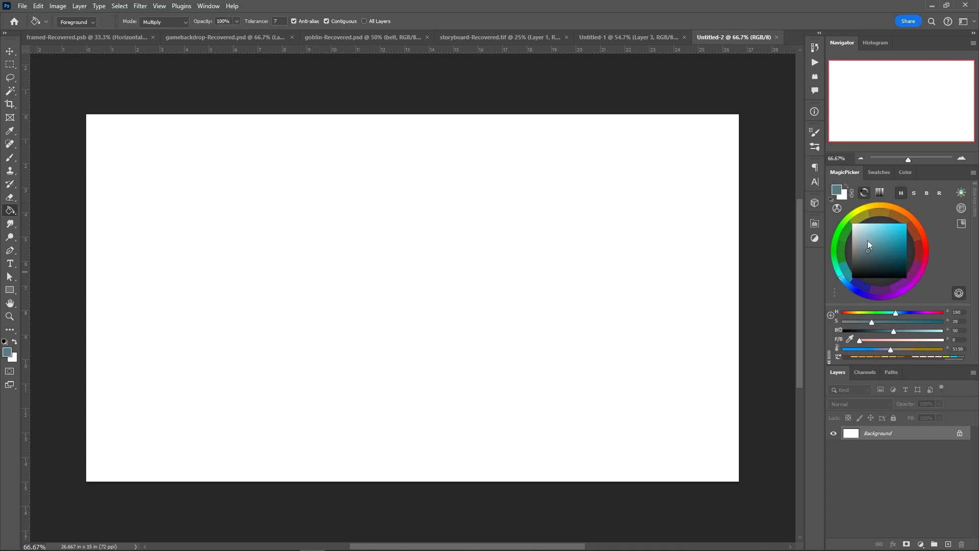
left_click(441, 250)
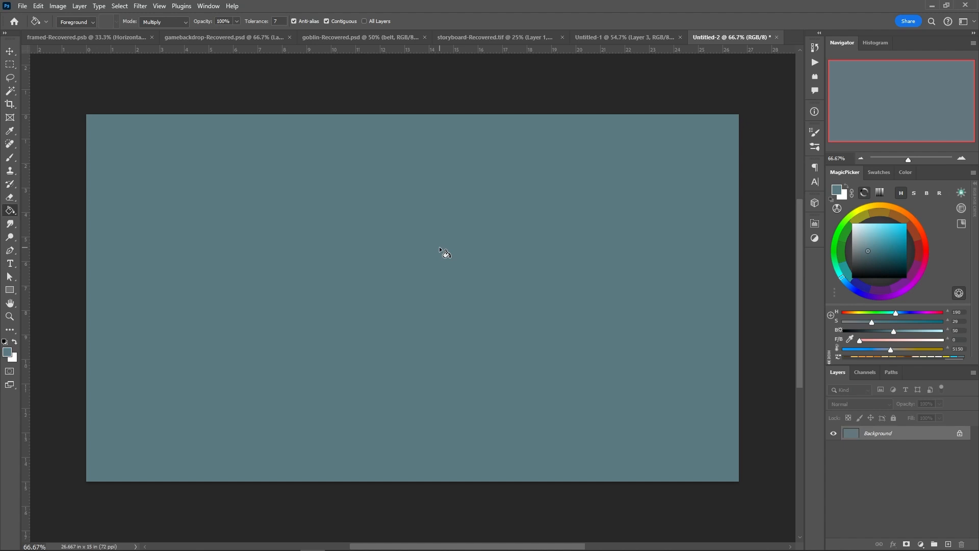
Apply a light cyan-blue gradient (H 190, S 59, B 76) rising from the canvas's bottom edge and fading out around the middle.
right_click(10, 212)
left_click(31, 209)
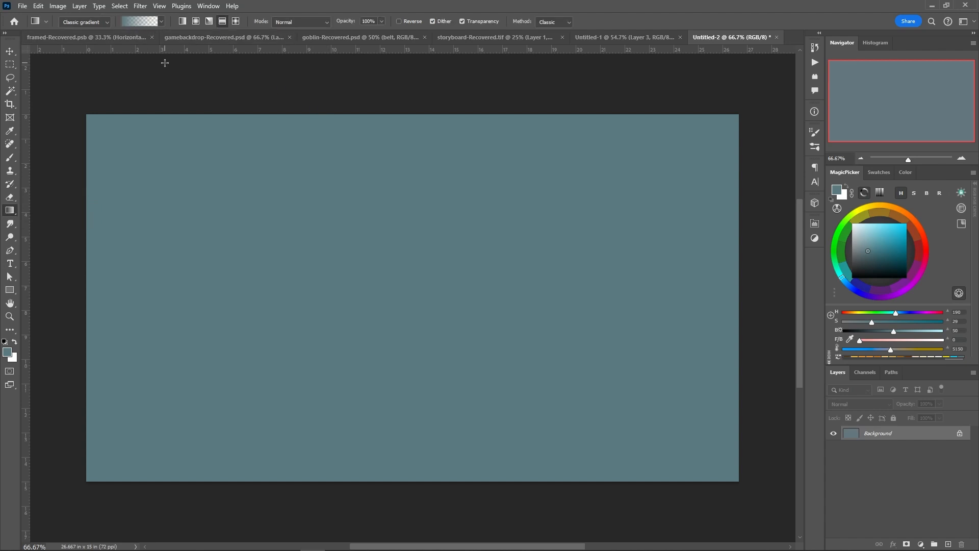
left_click(885, 235)
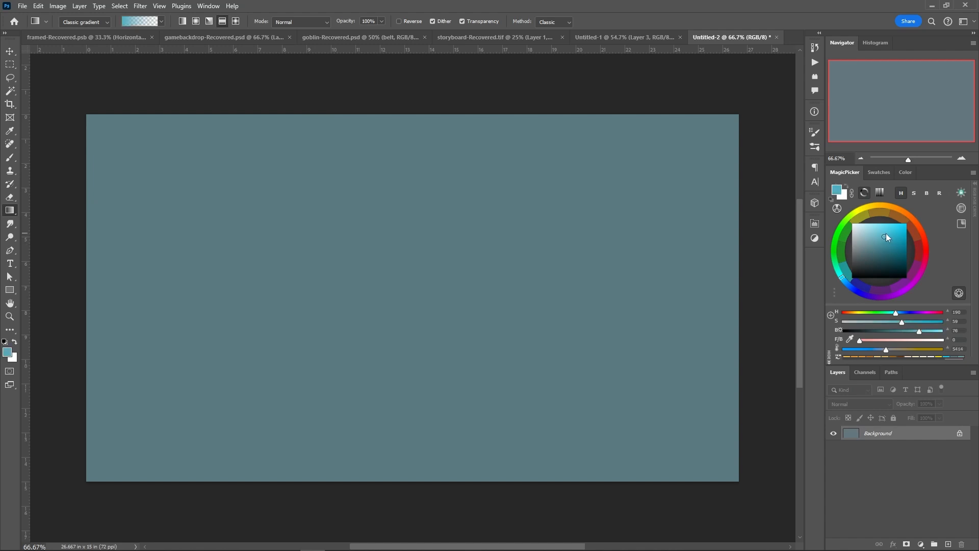
left_click_drag(410, 480, 409, 255)
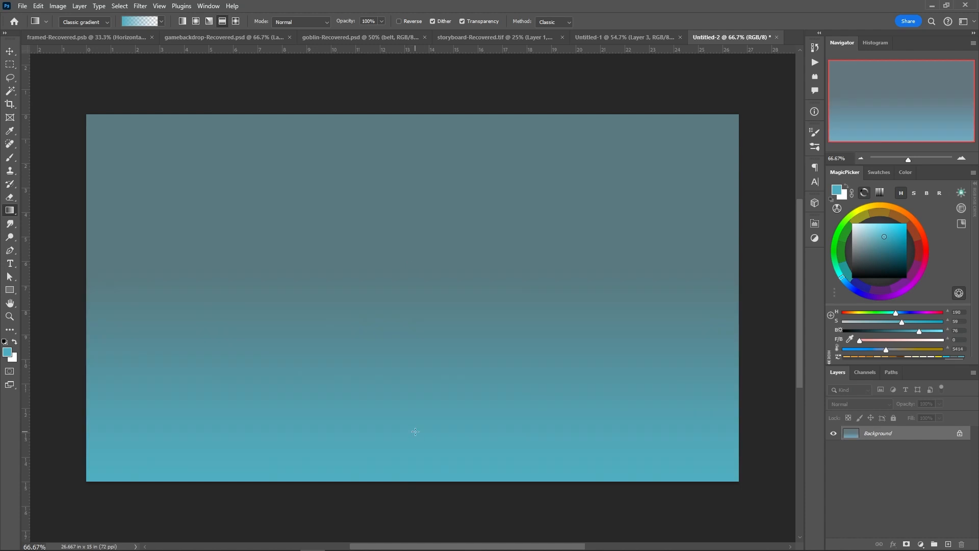
Apply a deep blue gradient (H 210, S 91, B 67) from the canvas's top edge, fading out towards the middle.
left_click(861, 282)
left_click(902, 242)
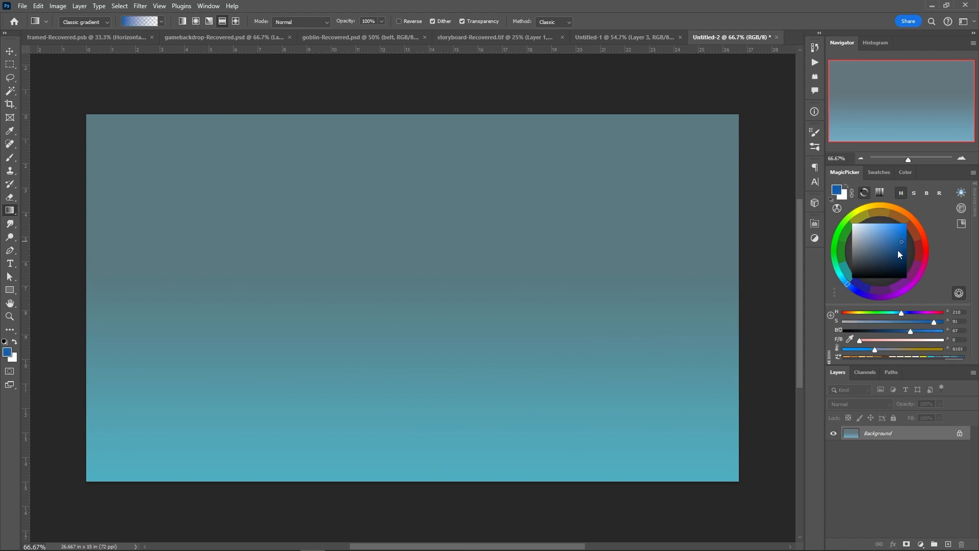
left_click_drag(421, 109, 413, 261)
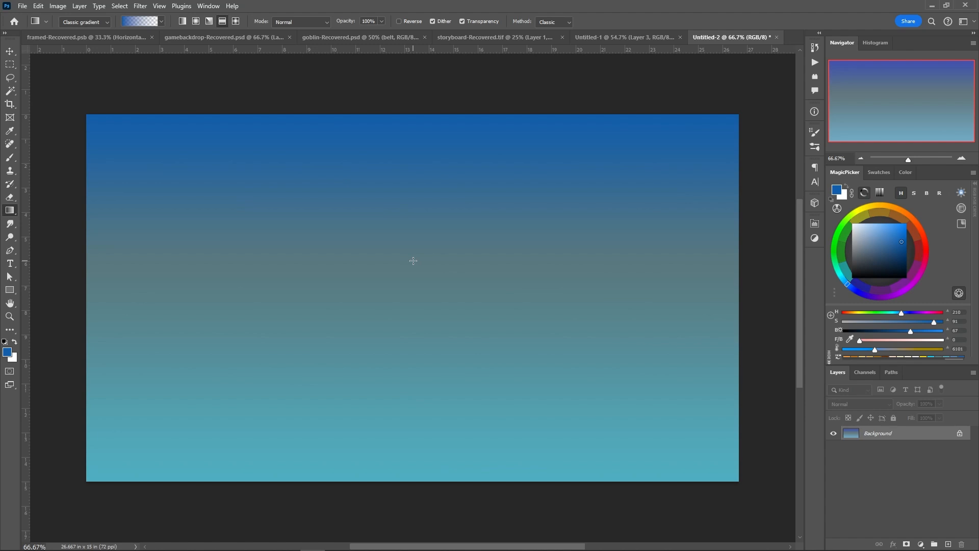
Add a new layer and make a circular selection for the moon in the upper-left part of the sky.
left_click(948, 544)
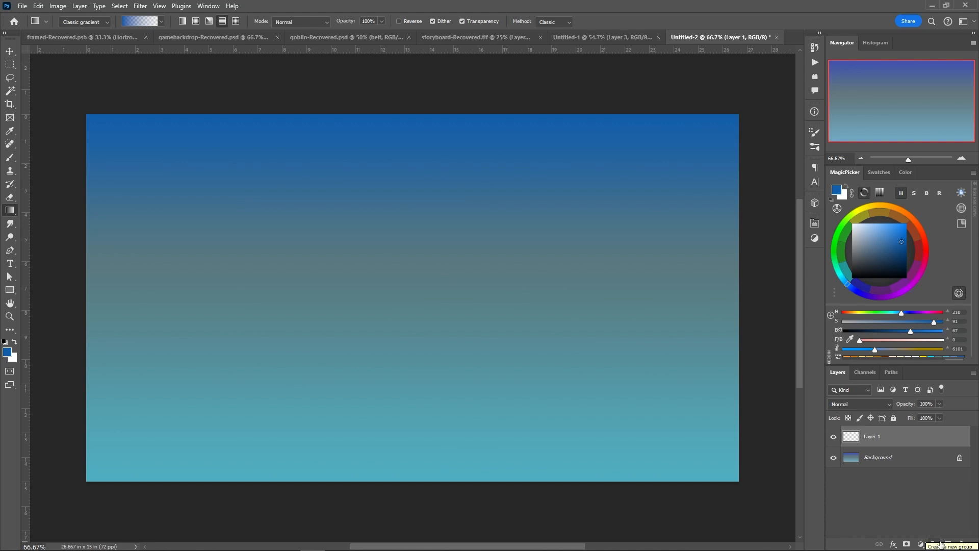
right_click(9, 64)
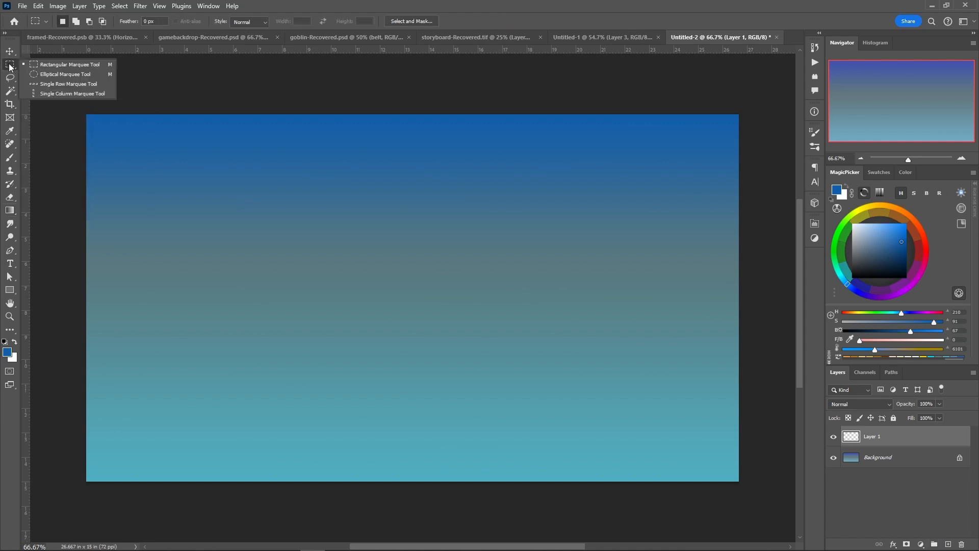
left_click(36, 70)
left_click_drag(265, 151, 358, 245)
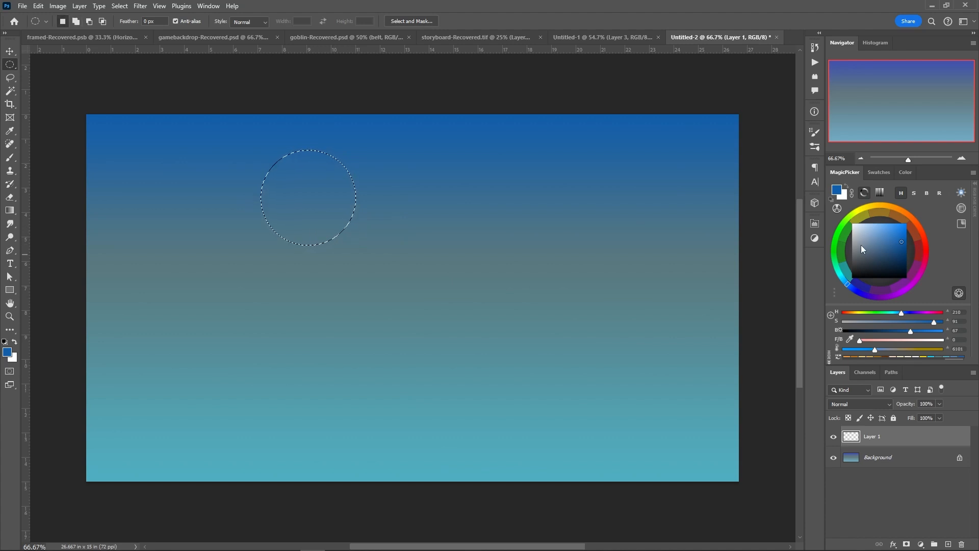
Fill the circular selection with a pale yellow (H 56, S 24, B 85) using the Paint Bucket.
left_click(862, 208)
left_click(865, 231)
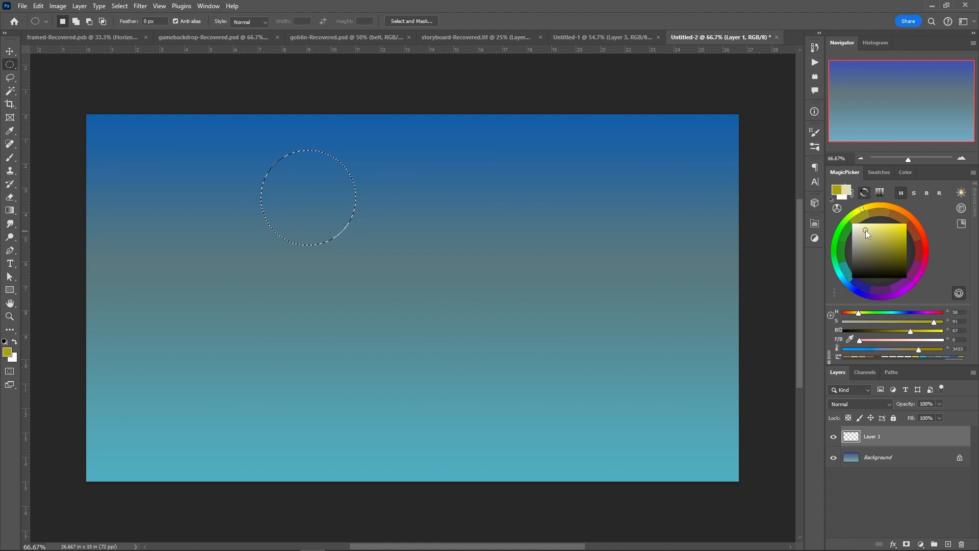
key("shift+g")
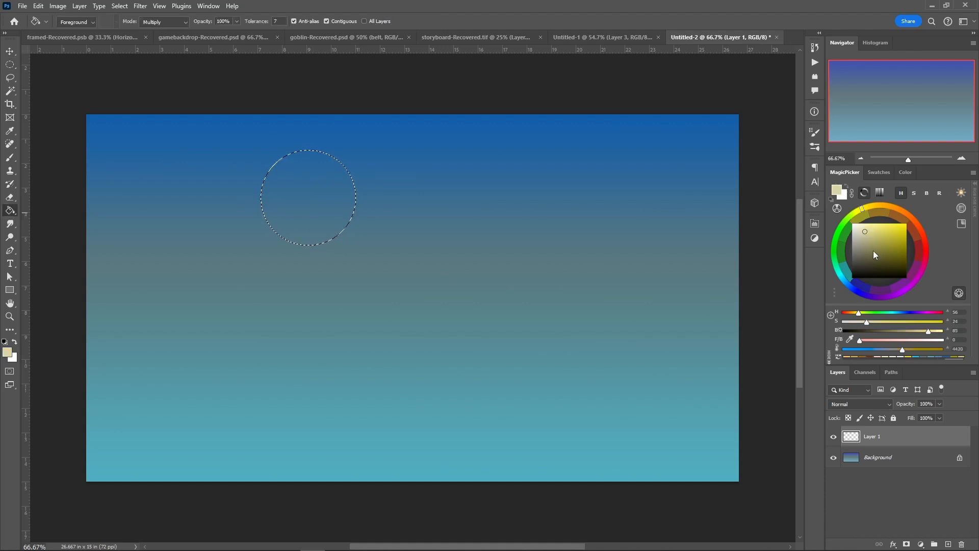
left_click(315, 195)
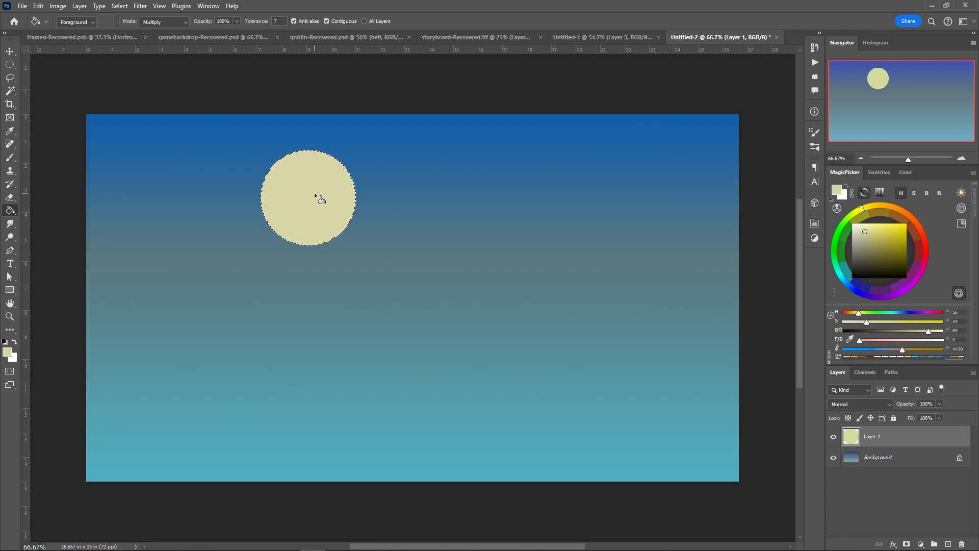
Shade the moon's right and lower sides with a 102 px soft round brush in a slightly darker yellow (H 56, S 29, B 80).
right_click(311, 219)
left_click(307, 192)
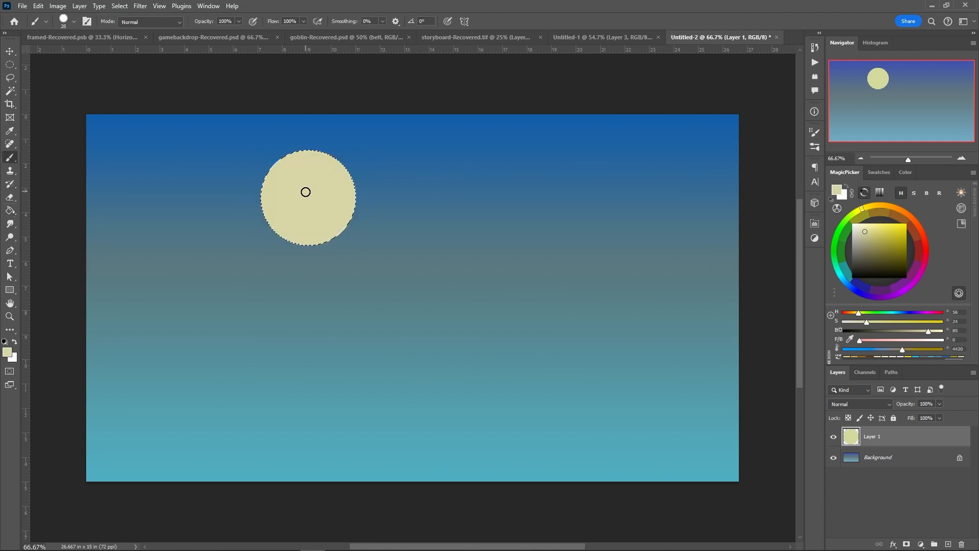
left_click(873, 236)
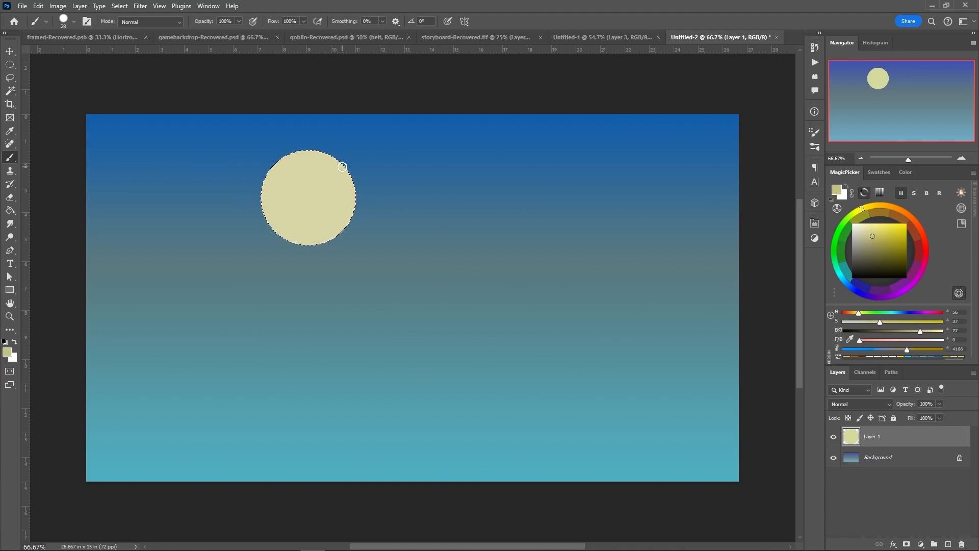
left_click(867, 234)
right_click(334, 163)
left_click_drag(393, 188, 405, 188)
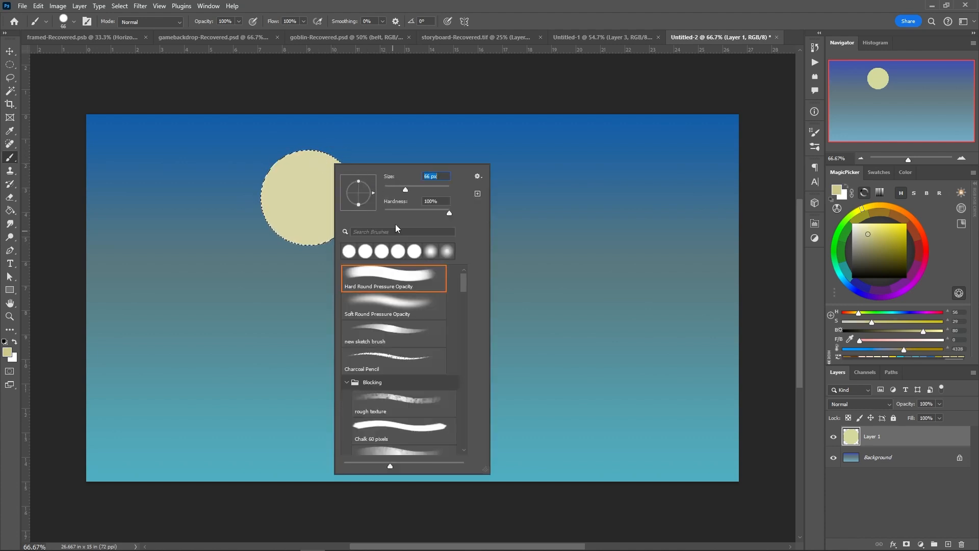
left_click_drag(403, 188, 378, 210)
right_click(349, 157)
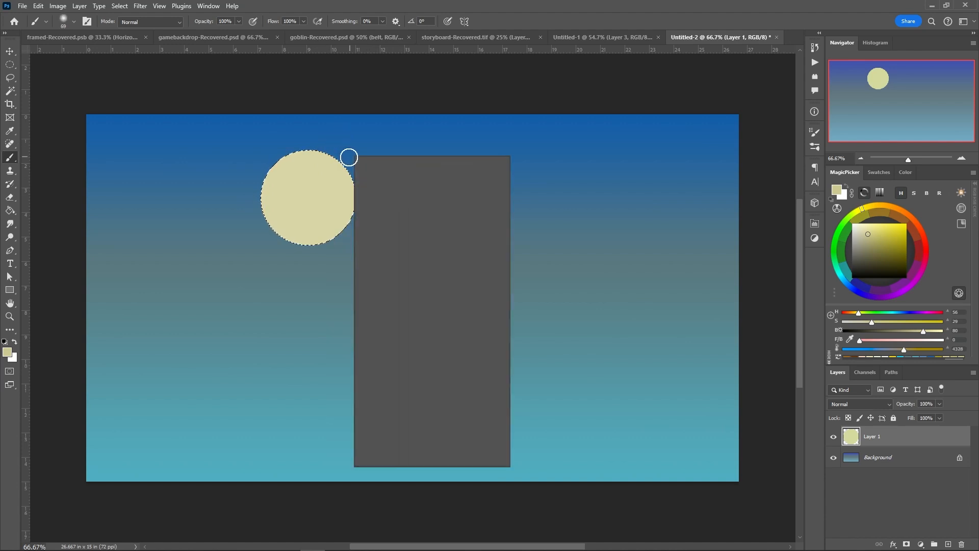
left_click_drag(430, 182, 437, 181)
left_click(334, 146)
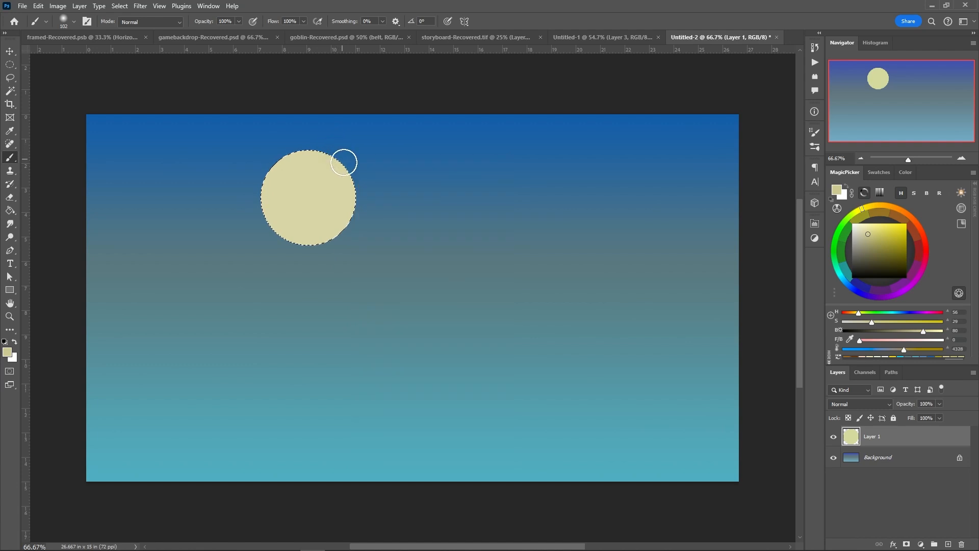
mouse_move(351, 184)
left_mouse_down()
mouse_move(311, 249)
mouse_move(267, 218)
left_mouse_up()
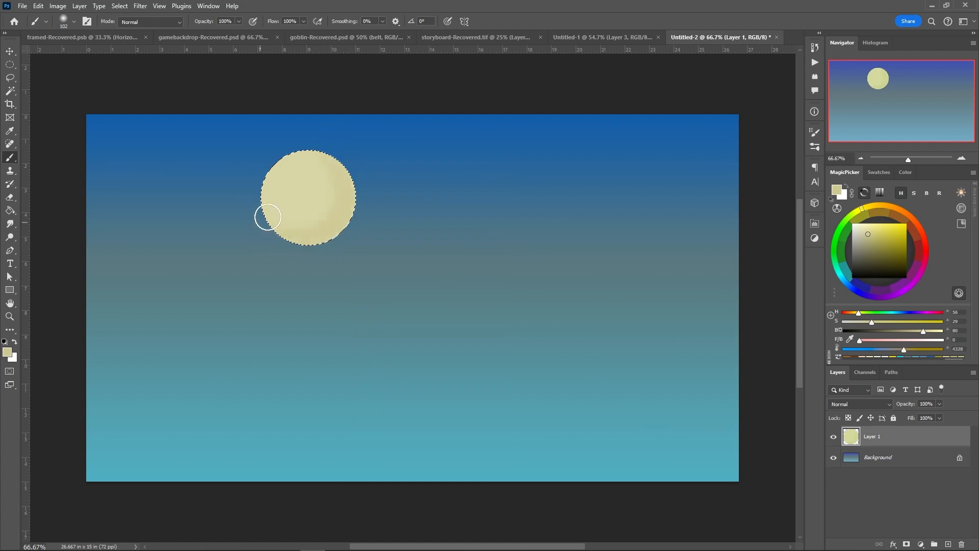
mouse_move(337, 157)
left_mouse_down()
mouse_move(330, 240)
mouse_move(262, 195)
mouse_move(320, 150)
mouse_move(341, 194)
mouse_move(279, 234)
mouse_move(297, 161)
mouse_move(333, 159)
mouse_move(280, 230)
left_mouse_up()
On a new layer, paint darker crater spots (S 34, B 75) on the moon's right and lower areas with a 25 px Hard Round Pressure Opacity brush.
left_click(947, 542)
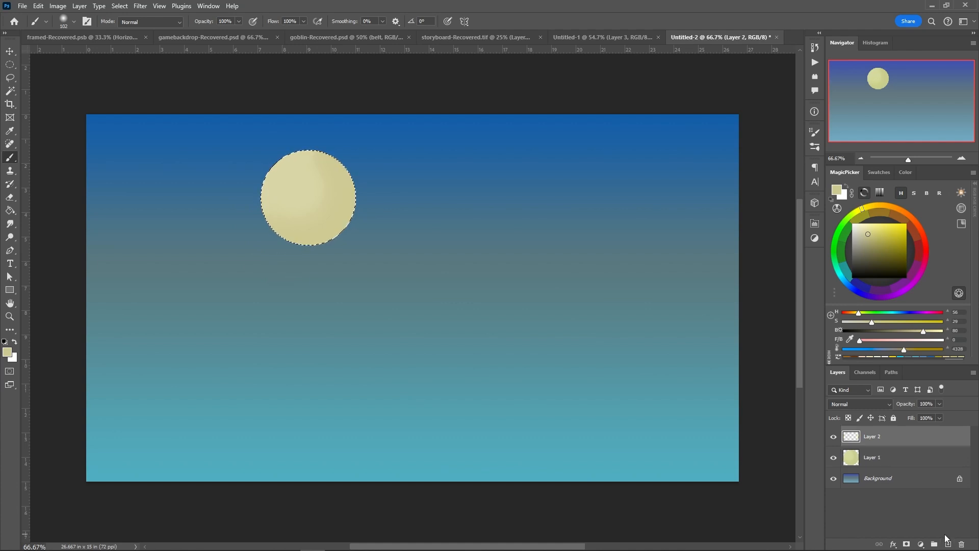
right_click(324, 190)
mouse_move(411, 243)
left_mouse_down()
mouse_move(450, 240)
mouse_move(387, 219)
left_mouse_up()
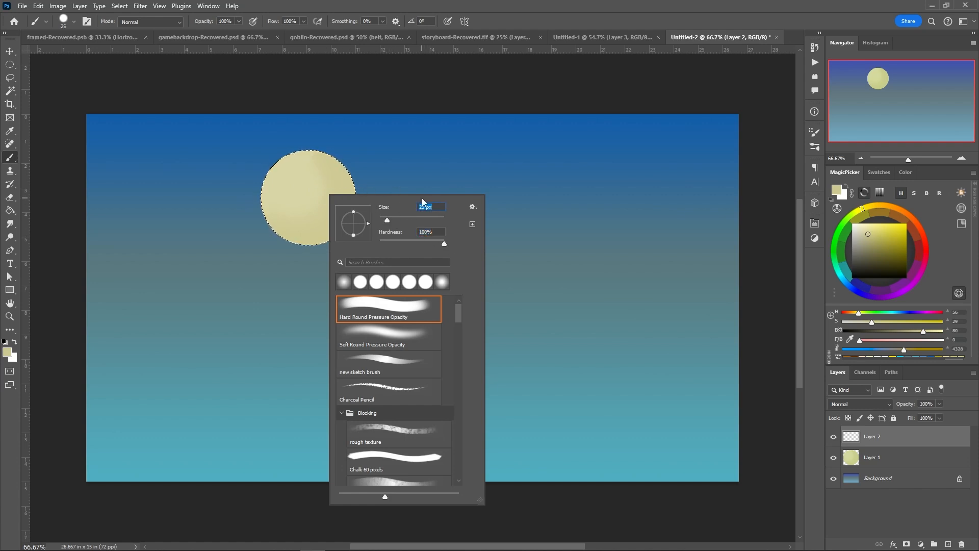
left_click(870, 237)
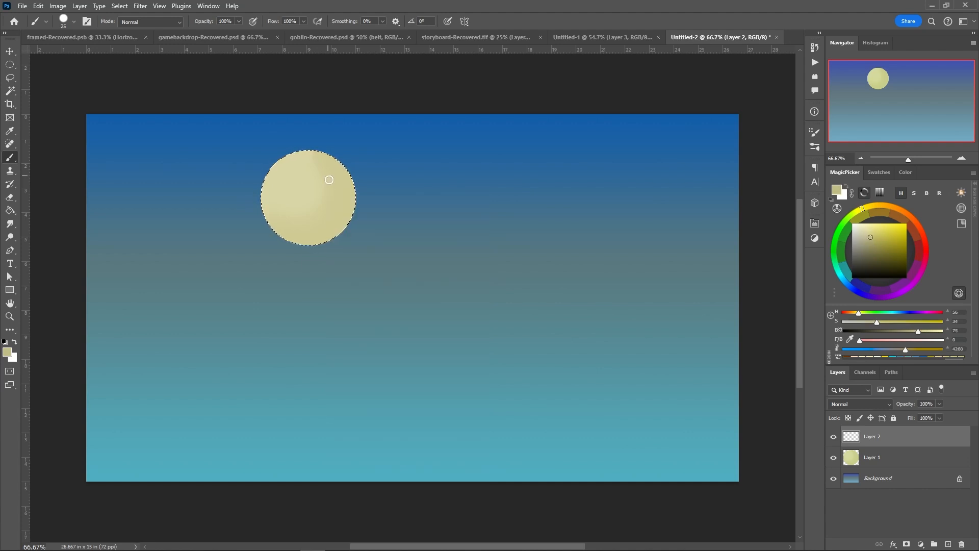
mouse_move(344, 192)
left_mouse_down()
mouse_move(328, 217)
mouse_move(324, 187)
mouse_move(334, 170)
mouse_move(306, 190)
mouse_move(316, 221)
mouse_move(348, 212)
mouse_move(331, 231)
mouse_move(298, 232)
mouse_move(271, 219)
mouse_move(267, 201)
left_mouse_up()
Paint more crater spots across the moon's centre, left and upper areas in a slightly lighter yellow (H 56, S 31, B 77).
left_click(865, 231)
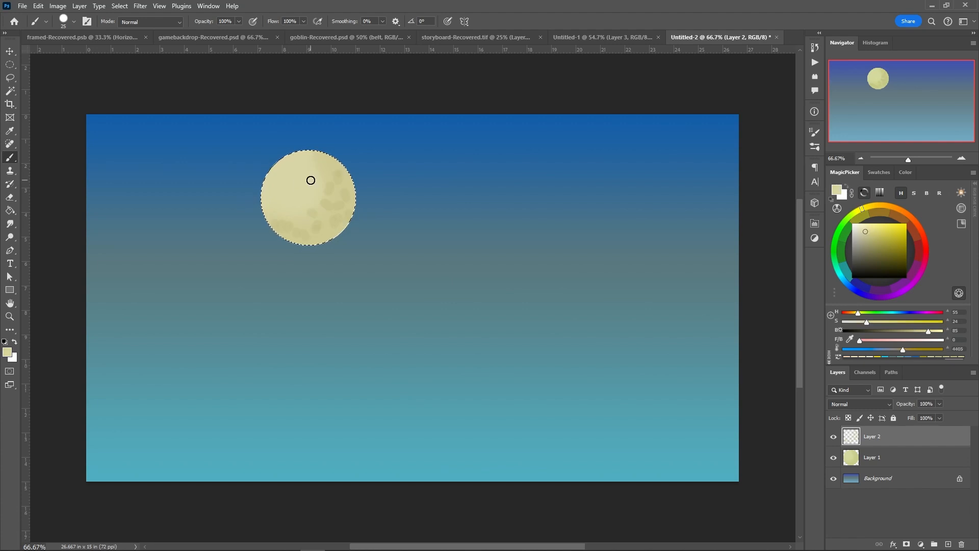
left_click(869, 236)
mouse_move(301, 192)
left_mouse_down()
mouse_move(291, 210)
mouse_move(269, 206)
left_mouse_up()
mouse_move(319, 177)
left_mouse_down()
mouse_move(306, 178)
mouse_move(326, 169)
mouse_move(300, 163)
left_mouse_up()
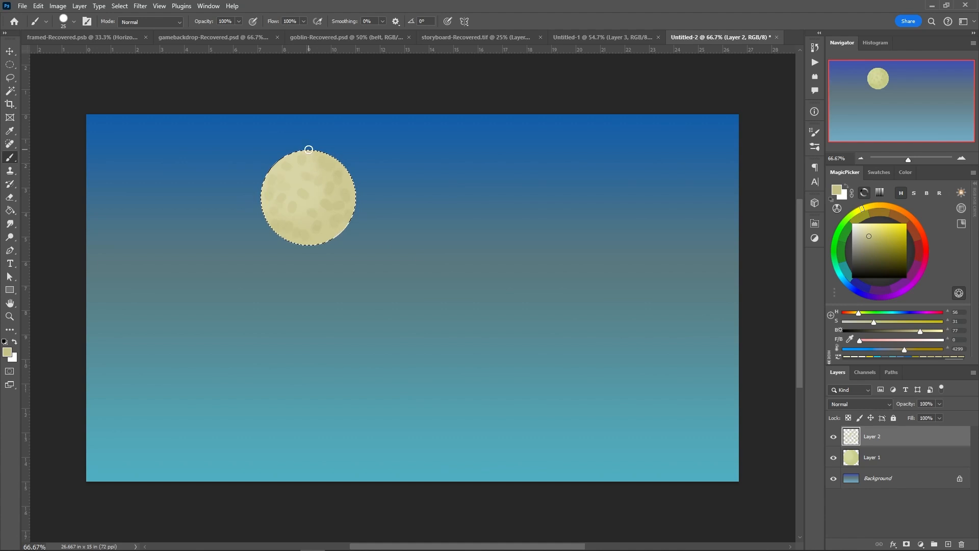
Merge the crater spots layer down into the moon's layer and rename the merged layer Moon.
left_click(79, 5)
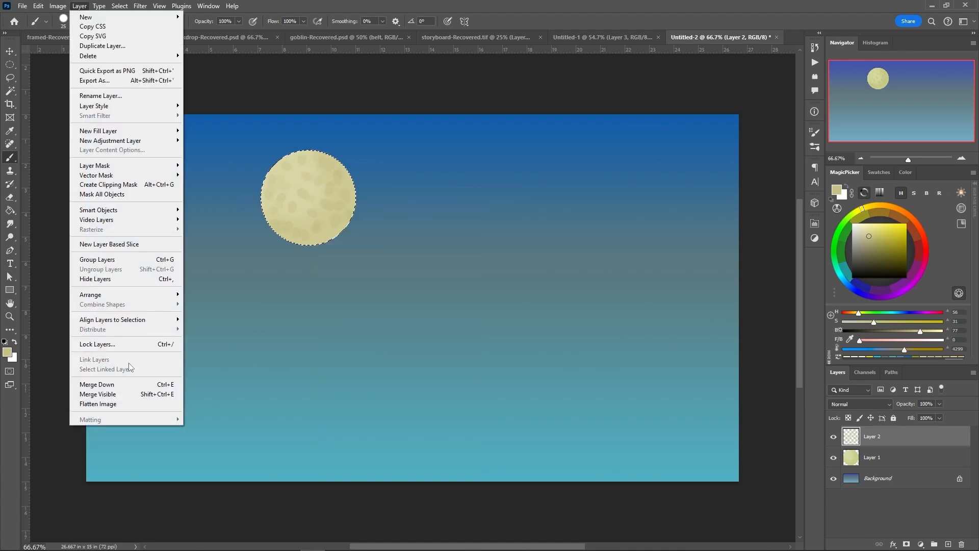
left_click(130, 388)
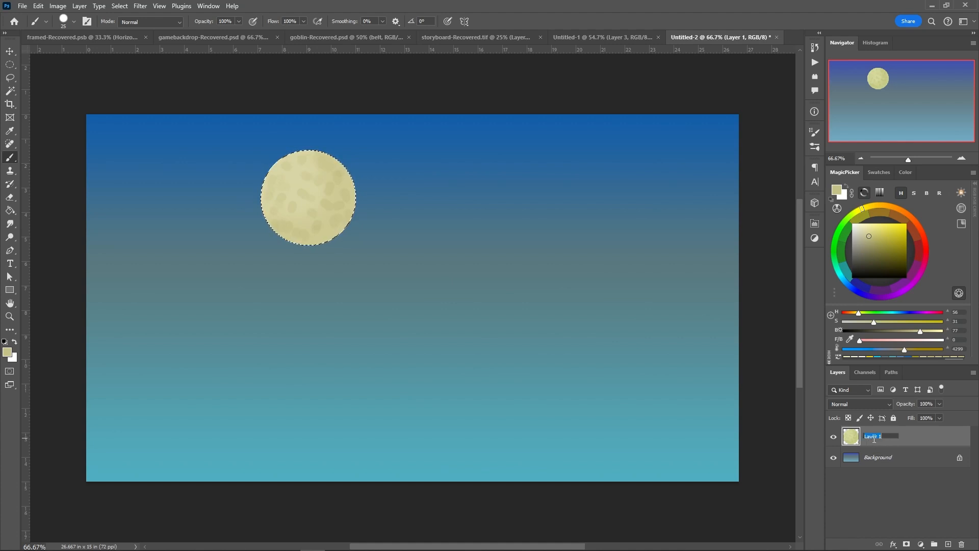
type("Moon")
key("Return")
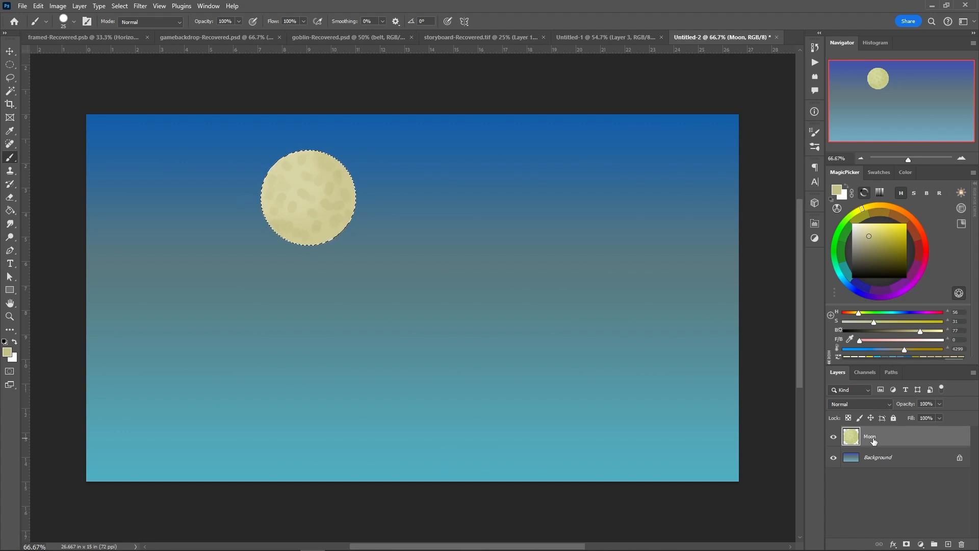
Clear the selection around the moon and add a new layer directly above the Background.
left_click(854, 462)
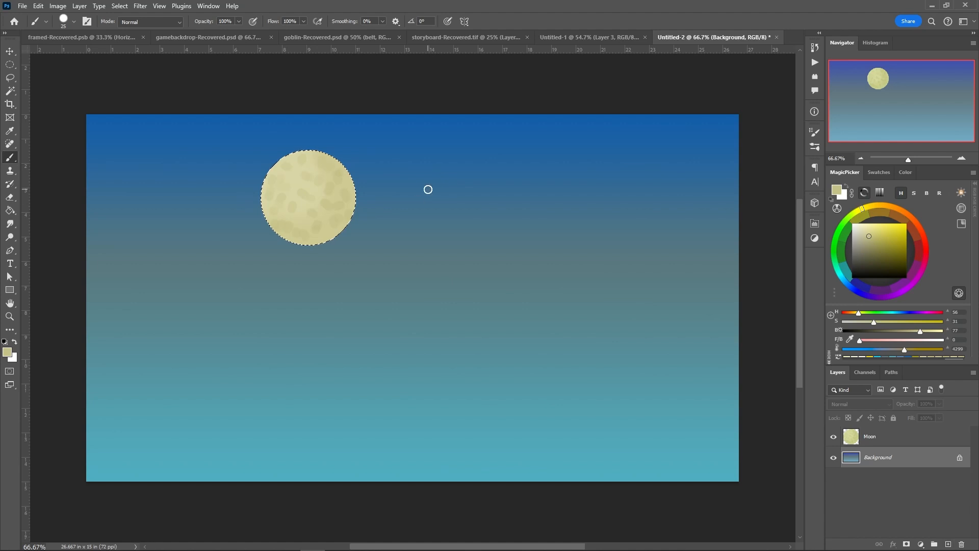
right_click(405, 298)
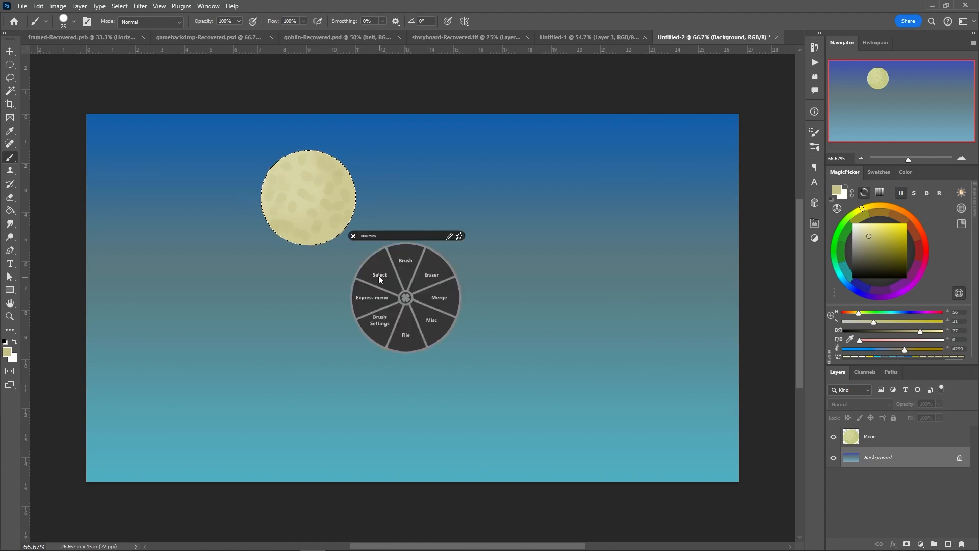
left_click(378, 276)
left_click(341, 250)
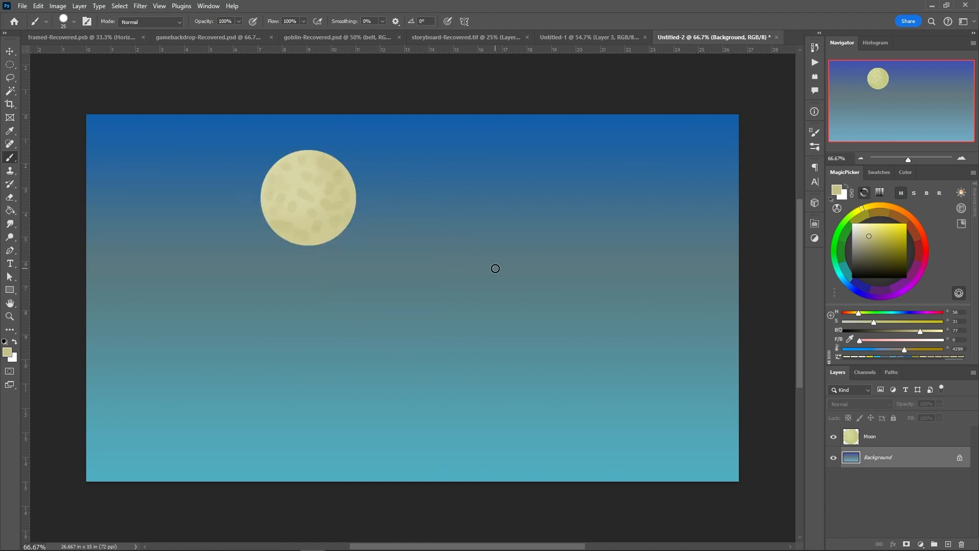
left_click(948, 543)
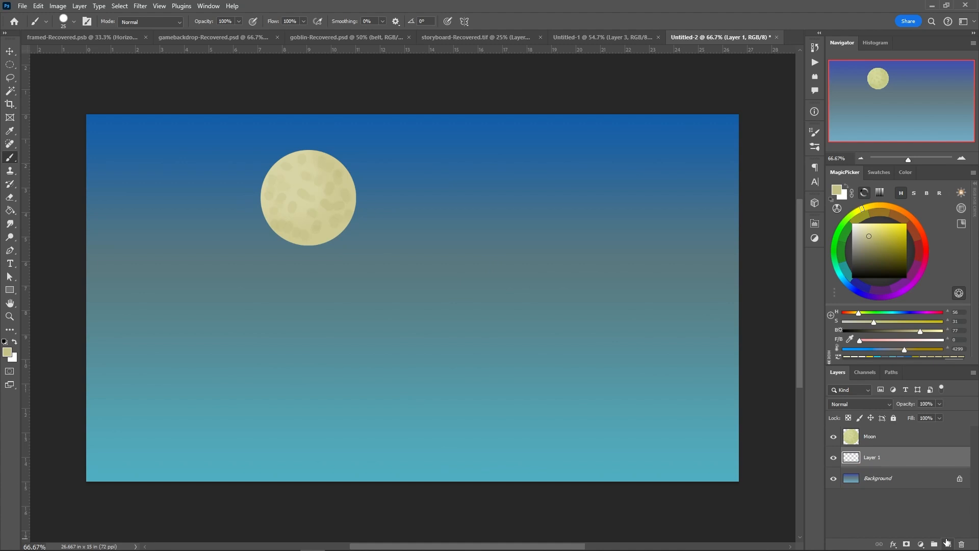
Dot stars across the sky in pale blue (H 185, S 16, B 82) with a 14 px Hard Round brush, and merge them into the Background.
left_click(860, 232)
left_click(840, 275)
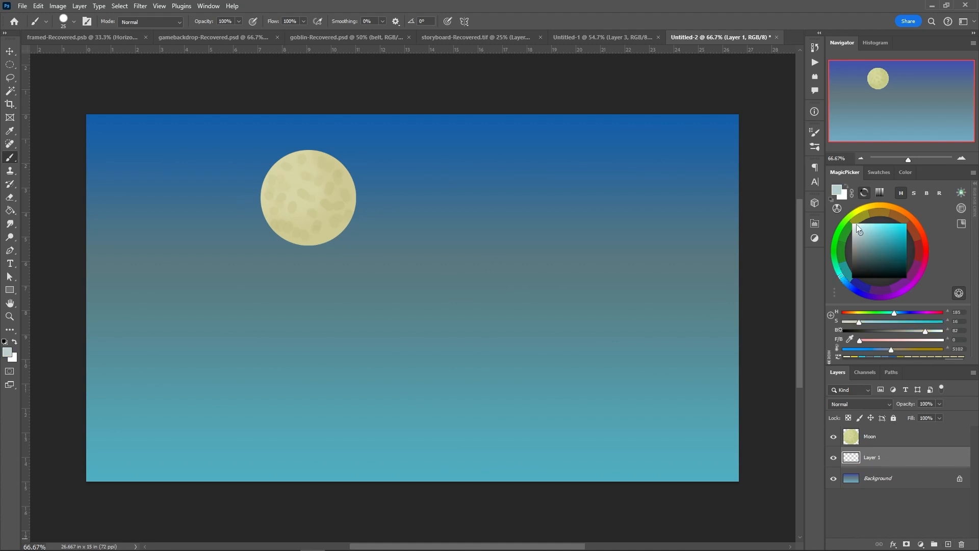
right_click(379, 208)
left_click_drag(442, 233, 438, 233)
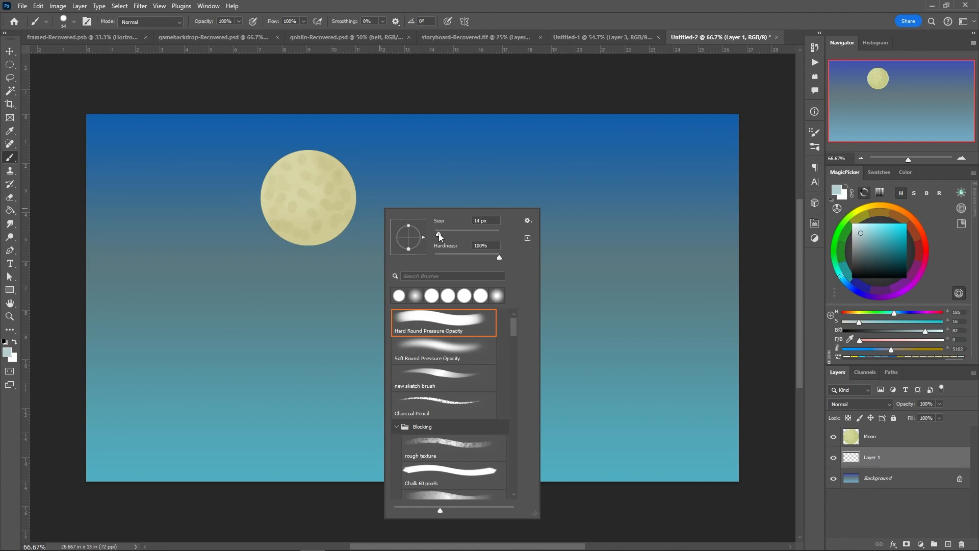
left_click(382, 168)
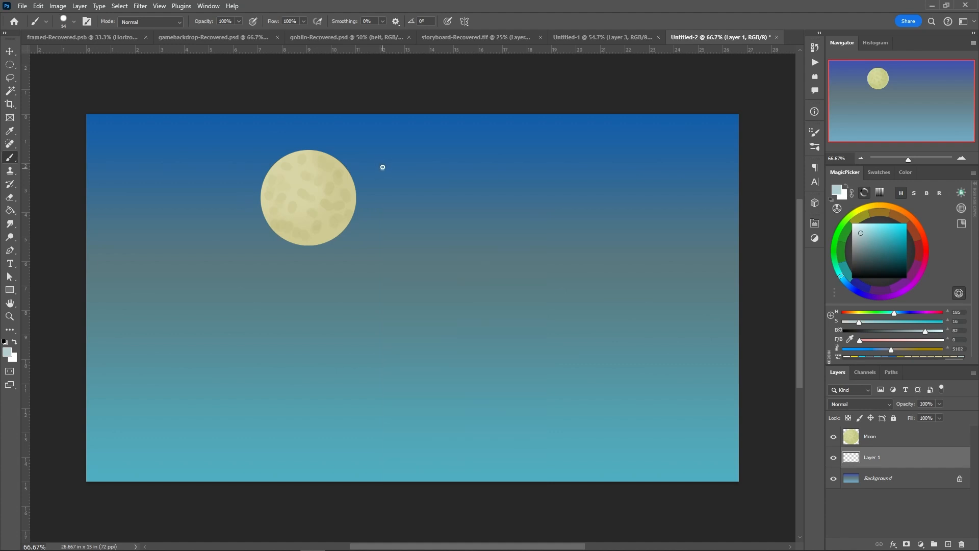
left_click(521, 137)
left_click(654, 220)
left_click(535, 249)
left_click(319, 132)
left_click(197, 188)
left_click(194, 251)
left_click(121, 204)
left_click(148, 140)
left_click(108, 128)
left_click(602, 148)
left_click(631, 157)
left_click(412, 237)
left_click(491, 171)
left_click(242, 154)
key("Delete")
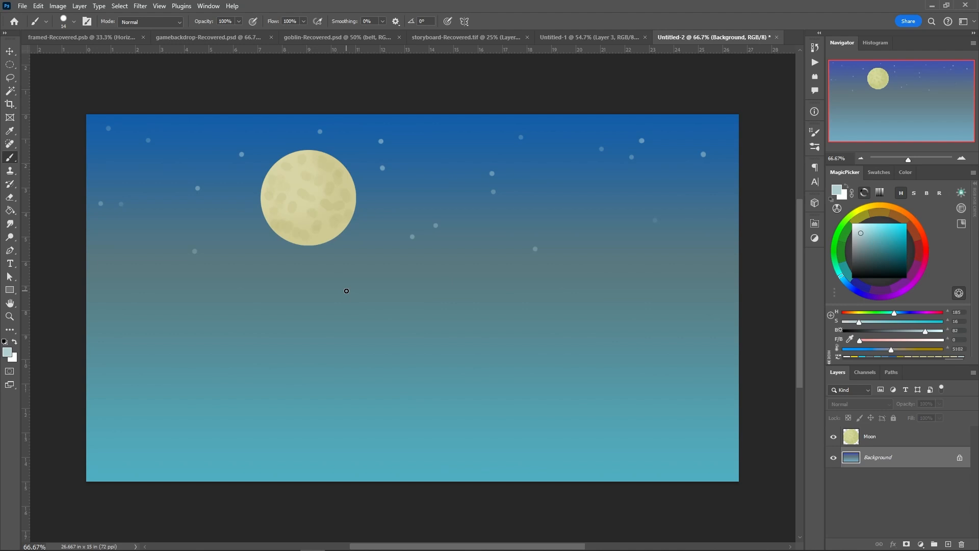
On a new layer above Moon, build a flat-bottomed cloud in the right-hand sky with a 102 px Hard Round brush in muted teal (H 186, S 29, B 65).
left_click(948, 544)
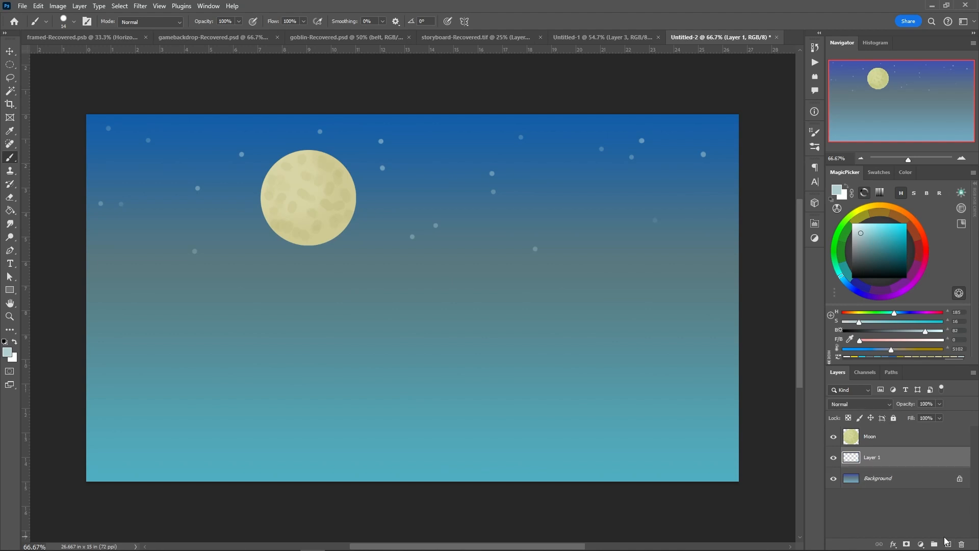
left_click_drag(860, 457, 850, 435)
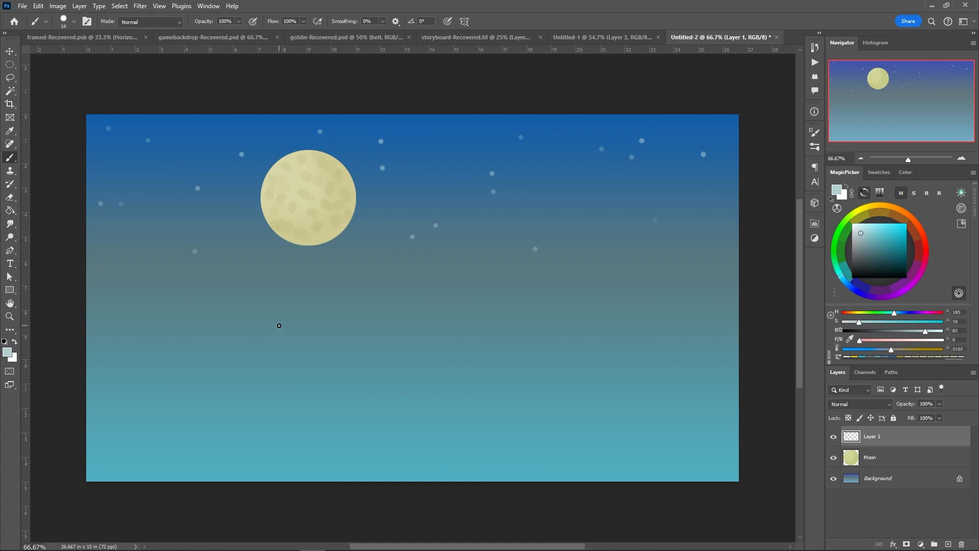
right_click(482, 263)
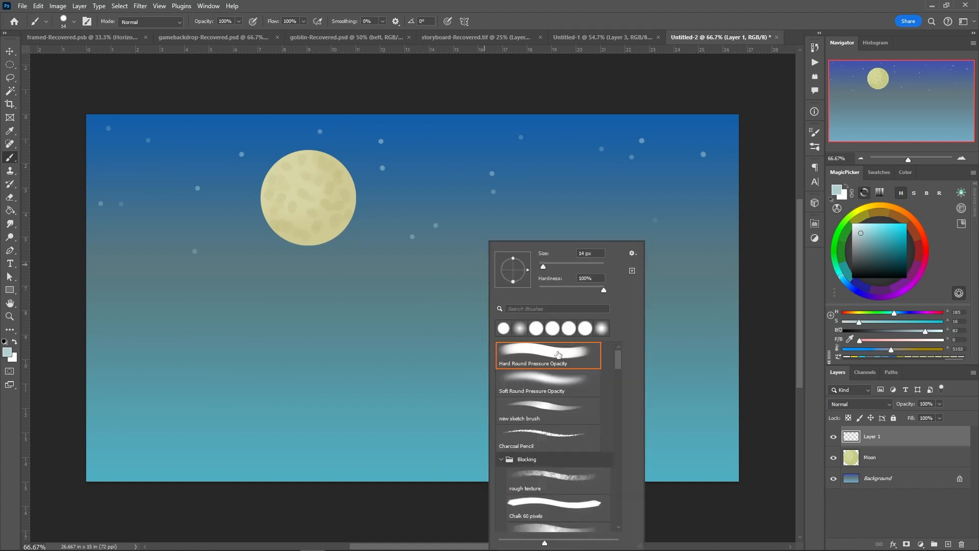
left_click(556, 265)
left_click(867, 239)
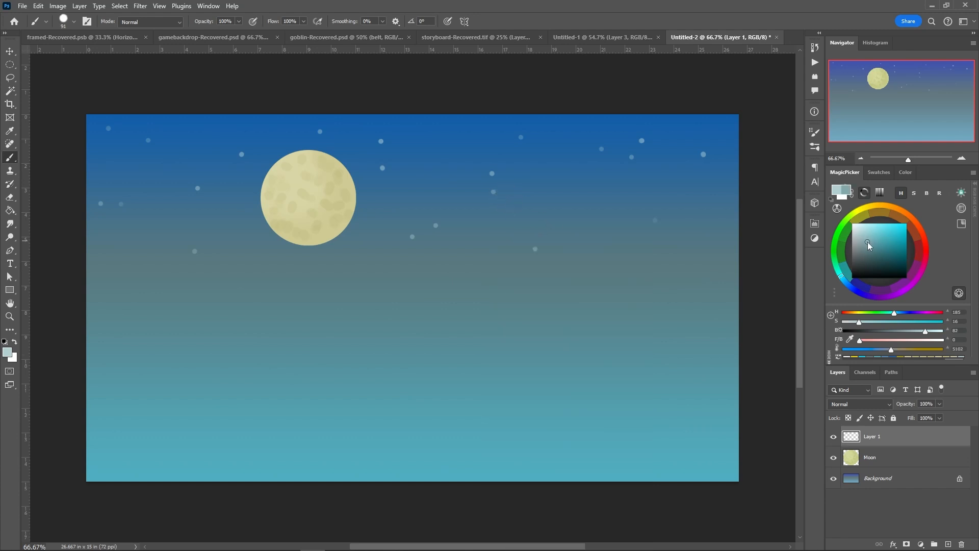
left_click(868, 242)
right_click(623, 217)
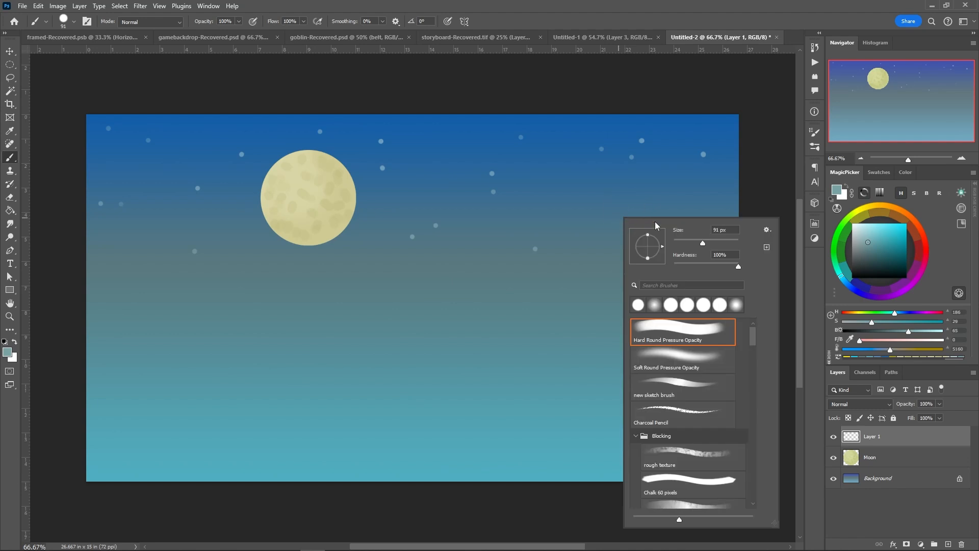
left_click(706, 242)
left_click(596, 217)
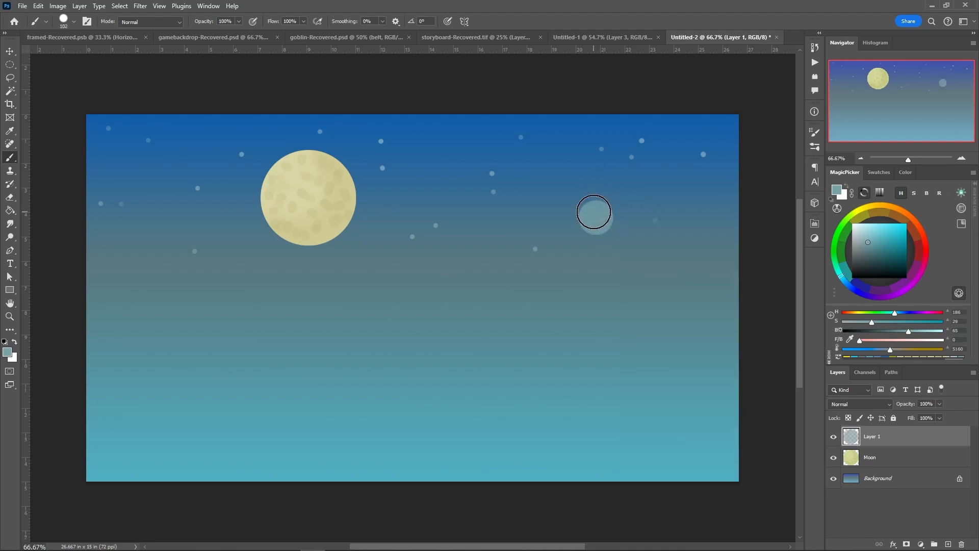
left_click(579, 223)
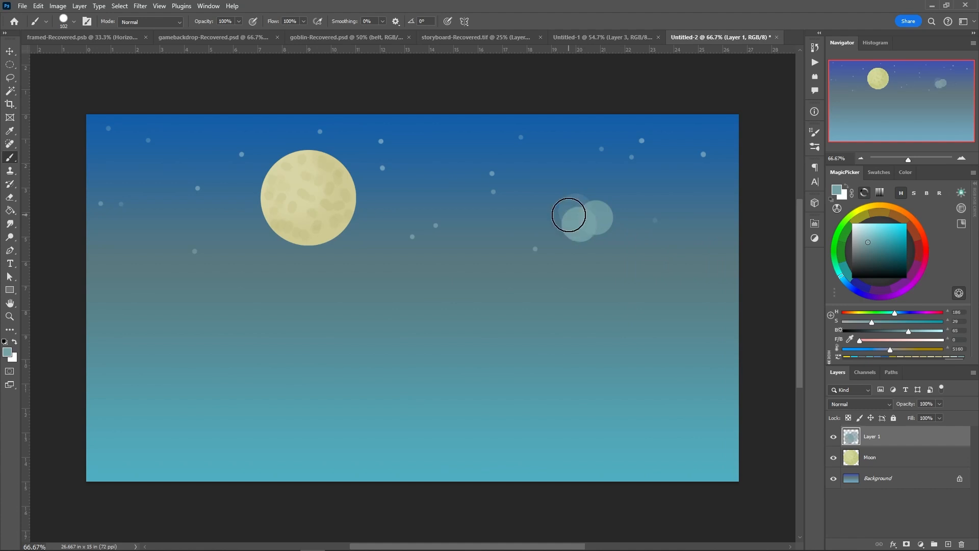
left_click(561, 219)
left_click(566, 201)
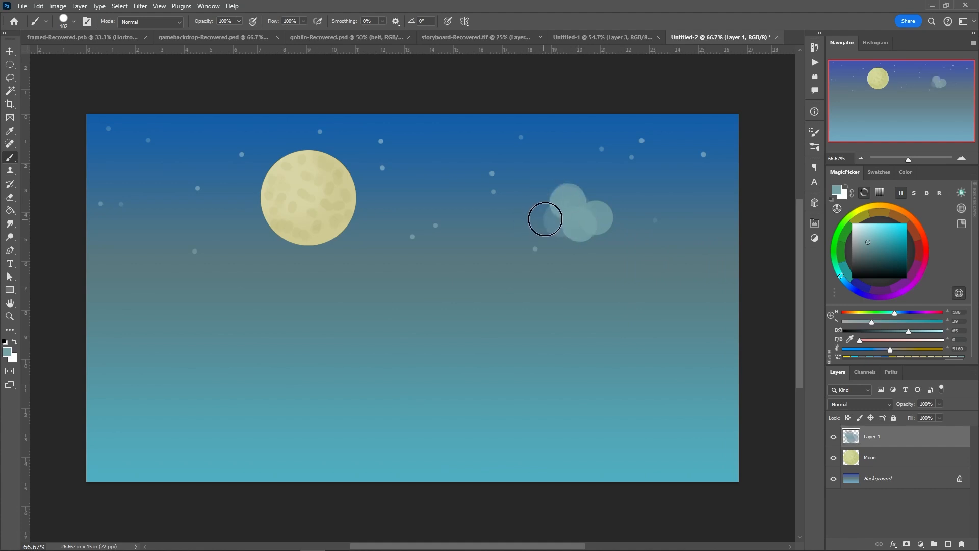
left_click(545, 219)
left_click(601, 228)
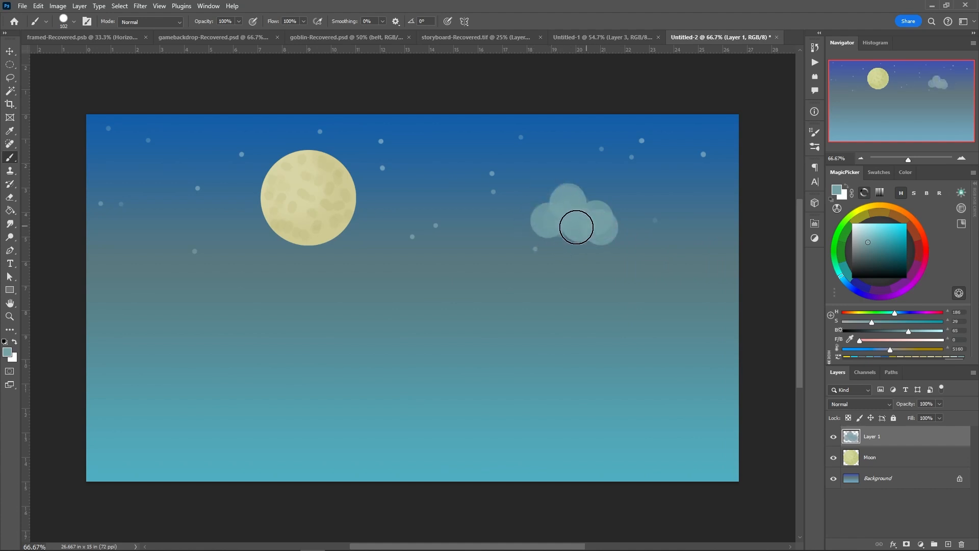
left_click(530, 226)
left_click(556, 229)
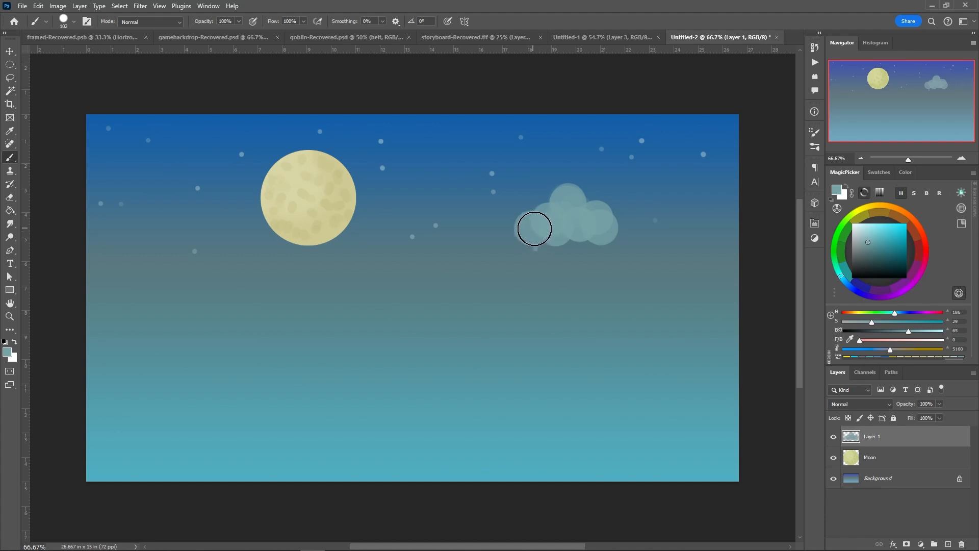
mouse_move(596, 231)
left_mouse_down()
mouse_move(530, 231)
mouse_move(593, 228)
mouse_move(524, 232)
left_mouse_up()
Add small puffs along the cloud's edges with the brush reduced to 39 px.
right_click(523, 232)
left_click_drag(614, 256, 602, 255)
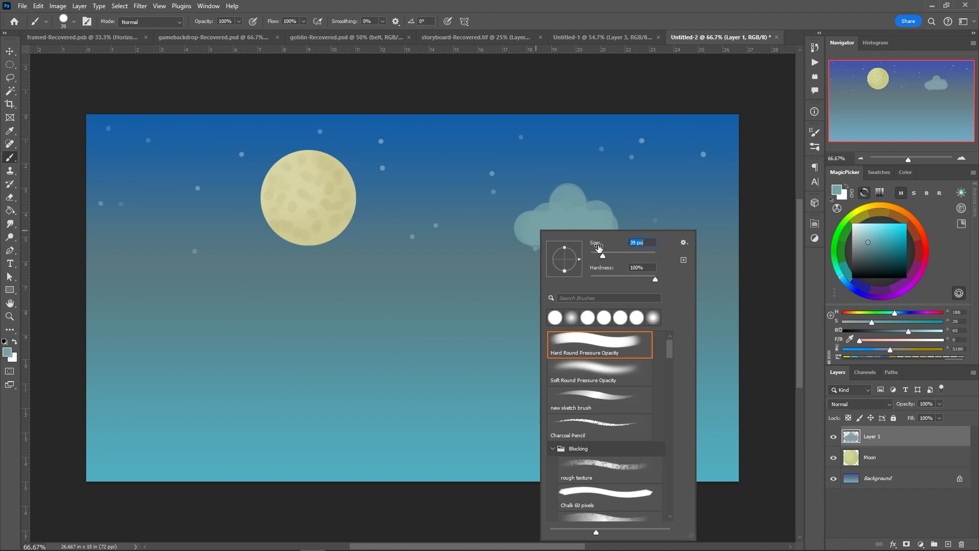
left_click(529, 216)
mouse_move(526, 214)
left_mouse_down()
mouse_move(507, 236)
mouse_move(518, 239)
left_mouse_up()
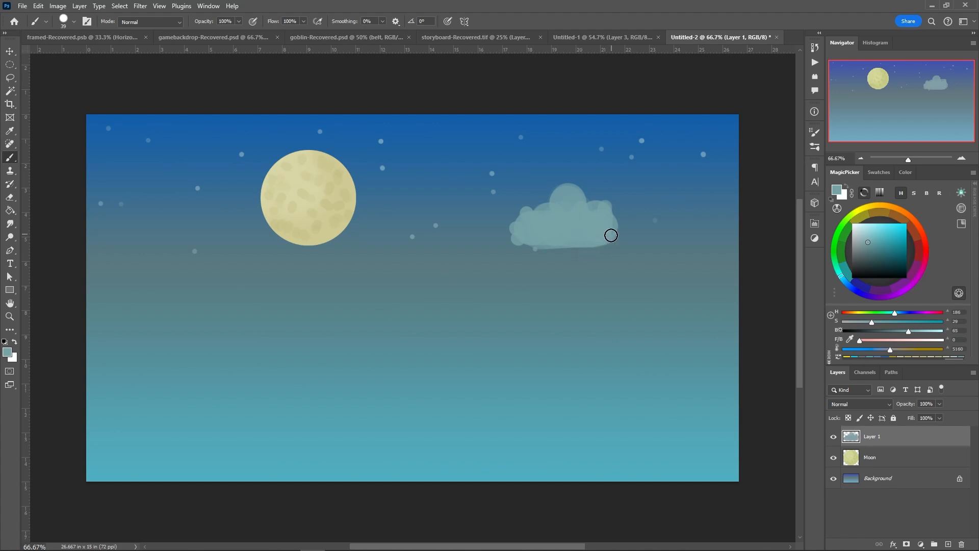
Paint lighter highlight puffs (H 186, S 20, B 78) along the cloud's upper-left edge and on its right bump.
left_click(863, 235)
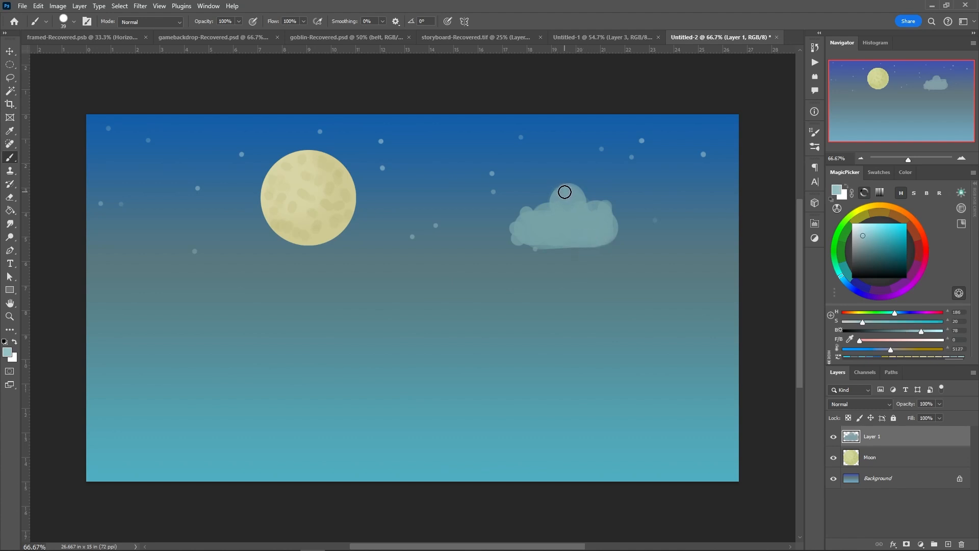
mouse_move(565, 198)
left_mouse_down()
mouse_move(554, 217)
mouse_move(566, 187)
mouse_move(533, 211)
mouse_move(553, 187)
mouse_move(526, 235)
mouse_move(530, 218)
mouse_move(529, 226)
mouse_move(542, 217)
mouse_move(512, 240)
left_mouse_up()
left_click(593, 207)
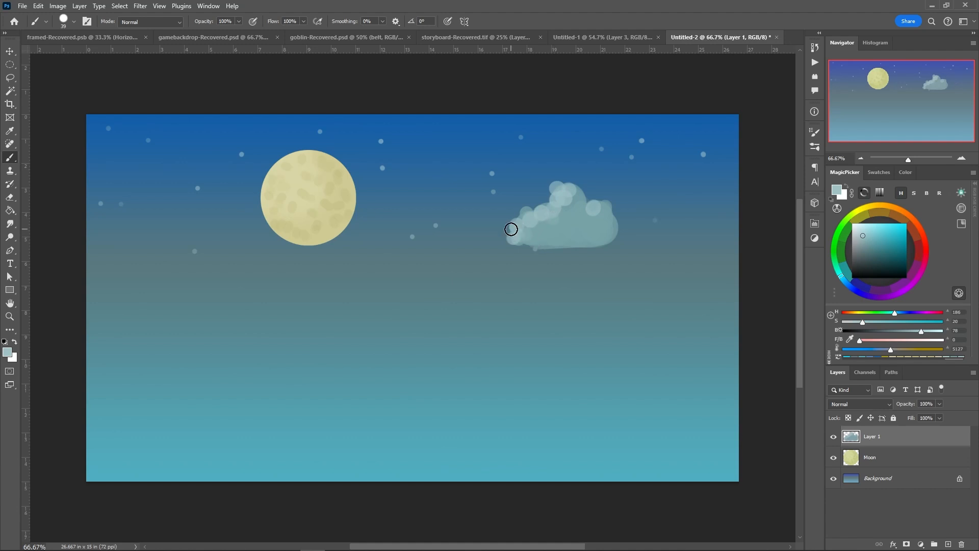
Duplicate the cloud three times and spread the four clouds across the sky, one overlapping the moon's right edge.
left_click(10, 51)
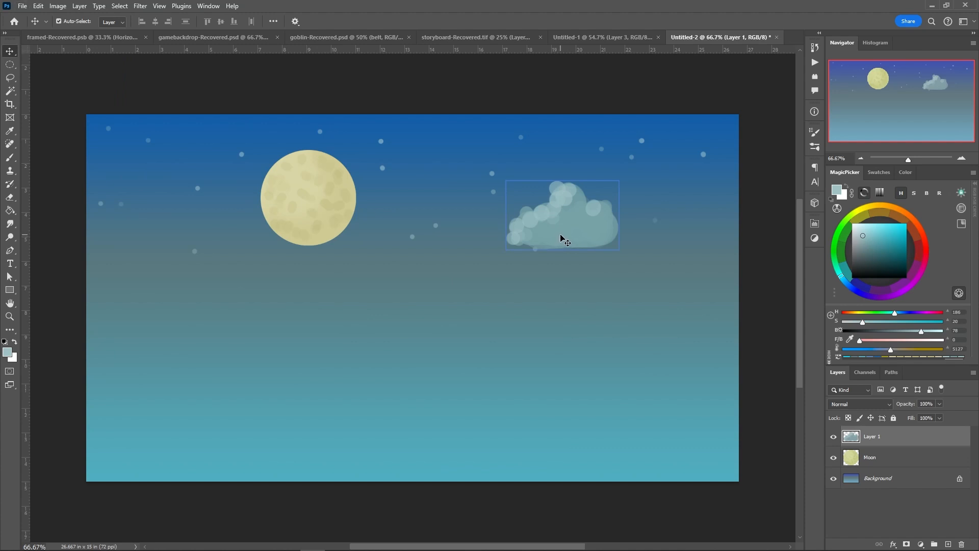
left_click_drag(561, 237, 167, 260)
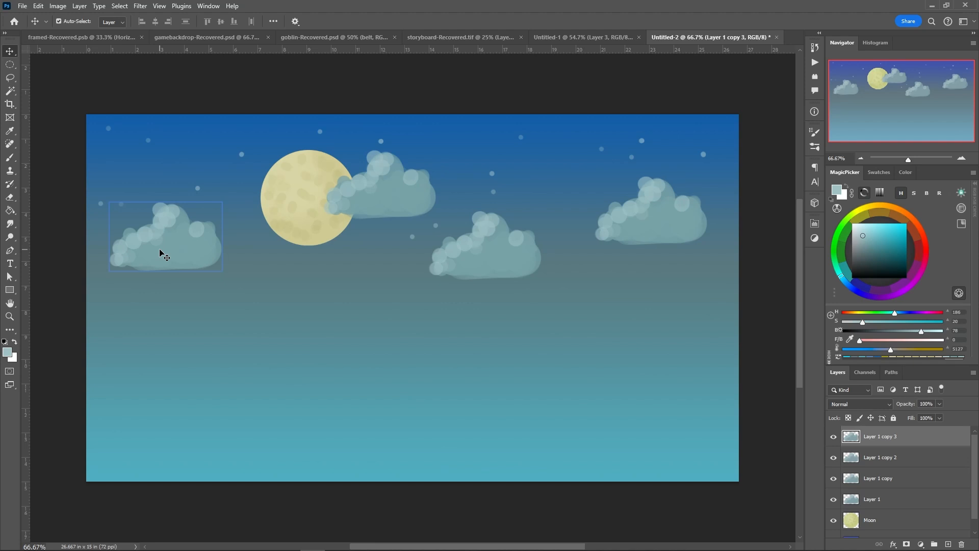
Merge the four cloud layers into one and rename the merged layer cloud.
left_click(890, 499, "shift")
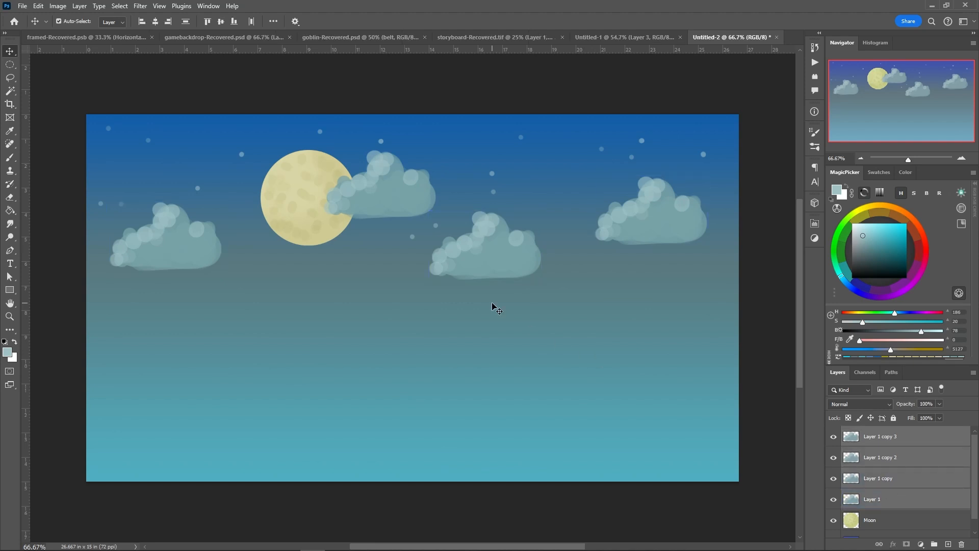
left_click(63, 6)
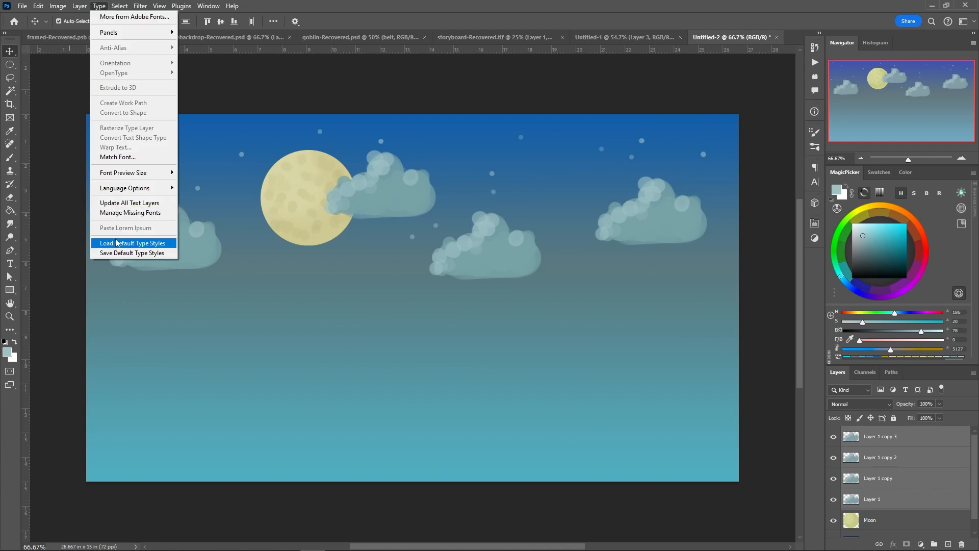
mouse_move(86, 6)
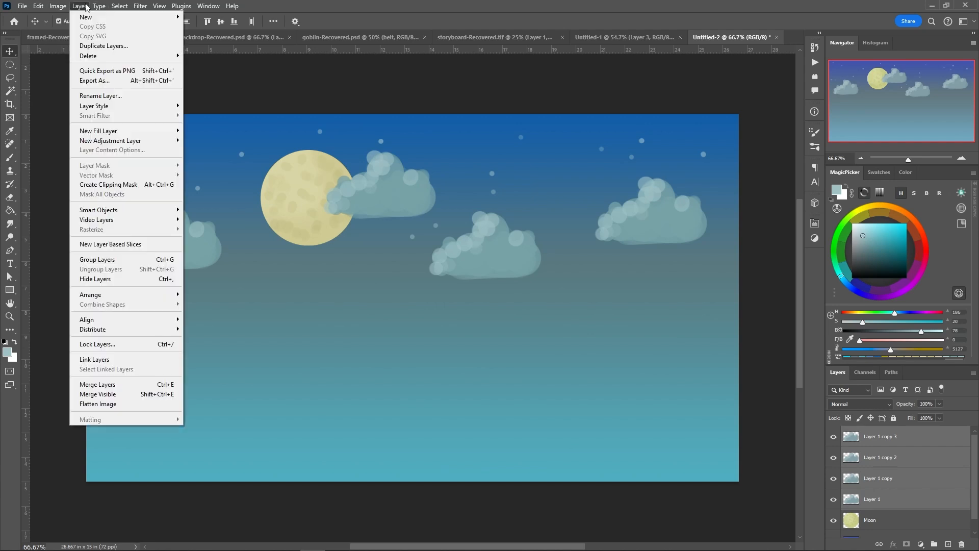
left_click(86, 386)
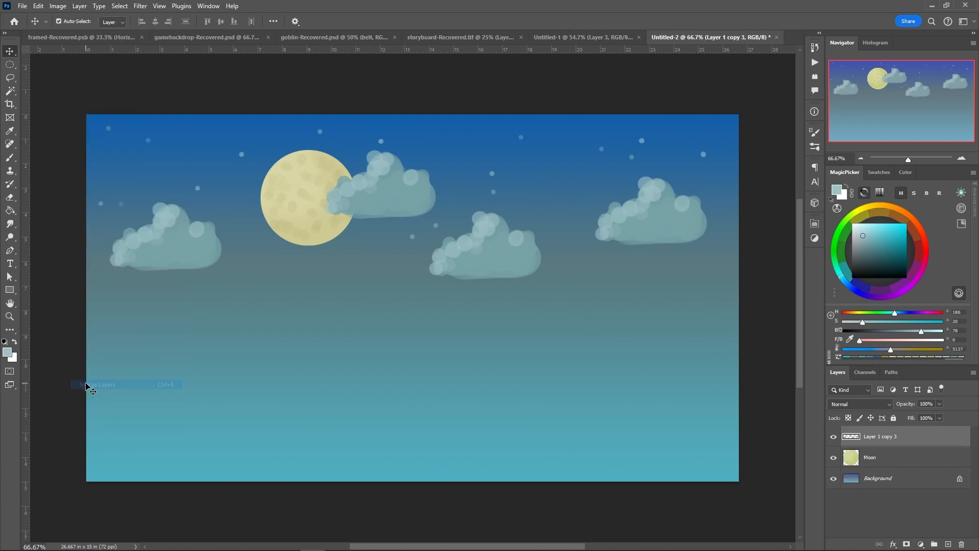
double_click(869, 436)
type("cloud")
key("Return")
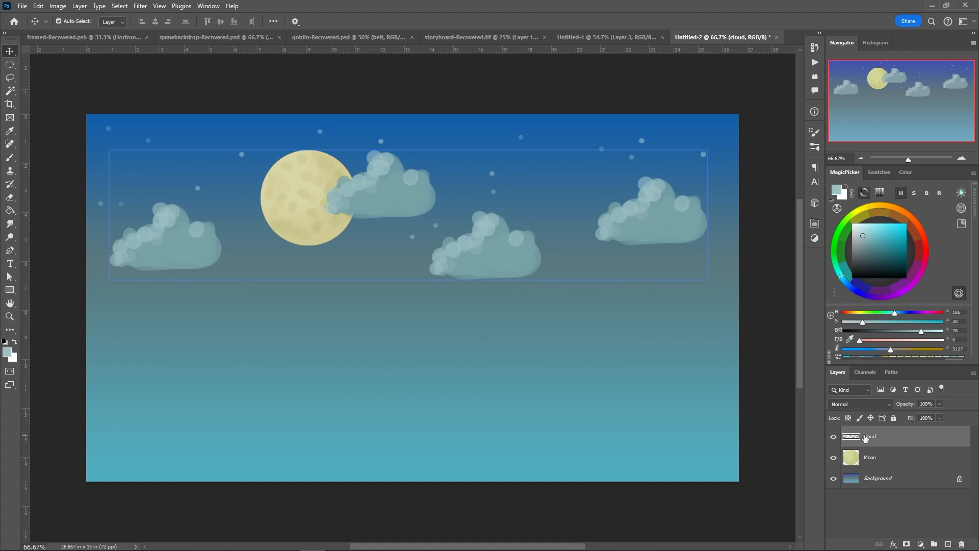
On a new layer, outline a three-peaked mountain range with the Polygonal Lasso and fill it with grey-blue (H 196, S 19, B 69).
left_click(947, 543)
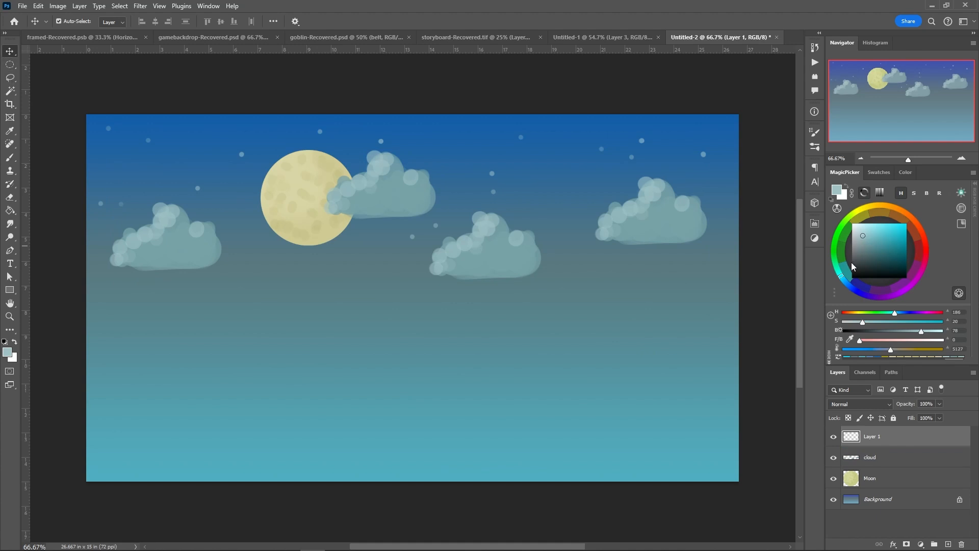
left_click(864, 237)
left_click(861, 240)
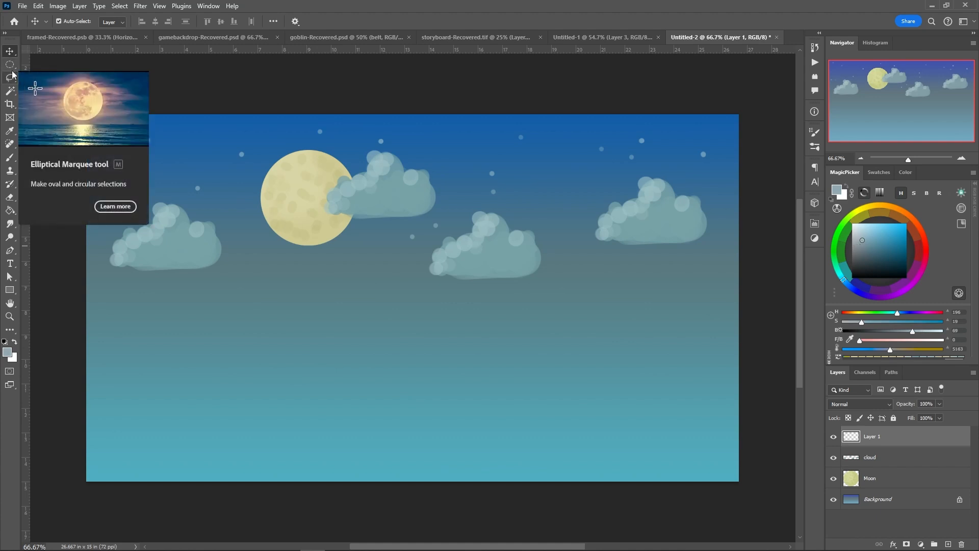
left_click_drag(11, 80, 38, 86)
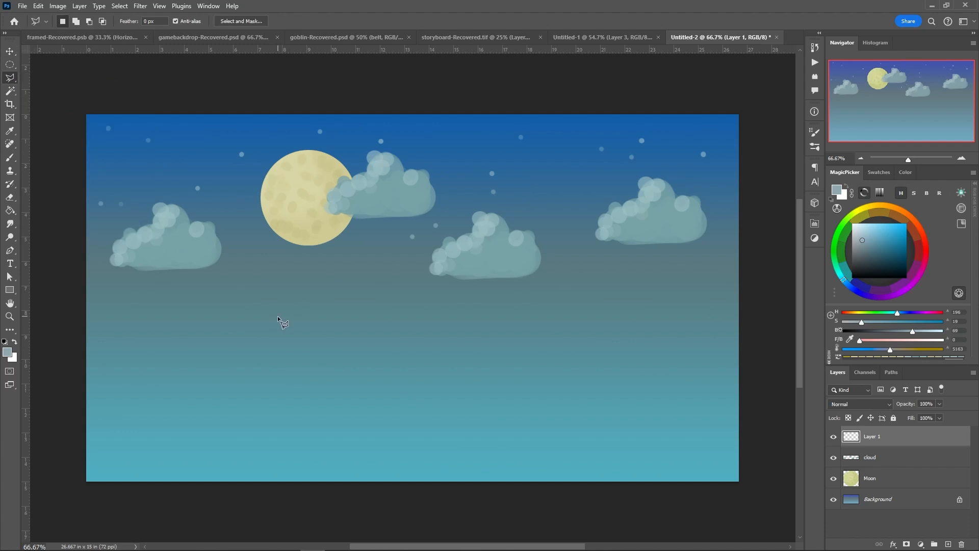
left_click(250, 325)
left_click(647, 316)
left_click(645, 391)
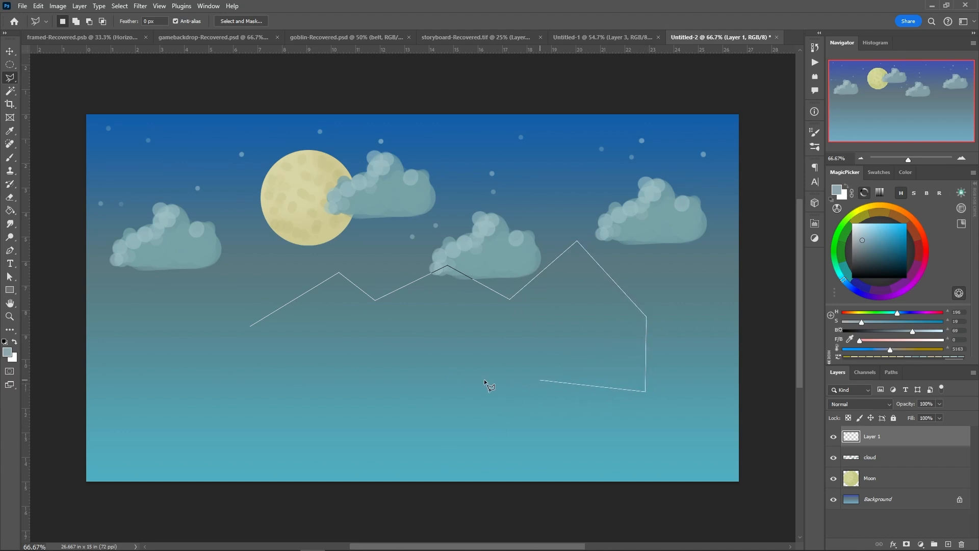
left_click(246, 393)
left_click(250, 326)
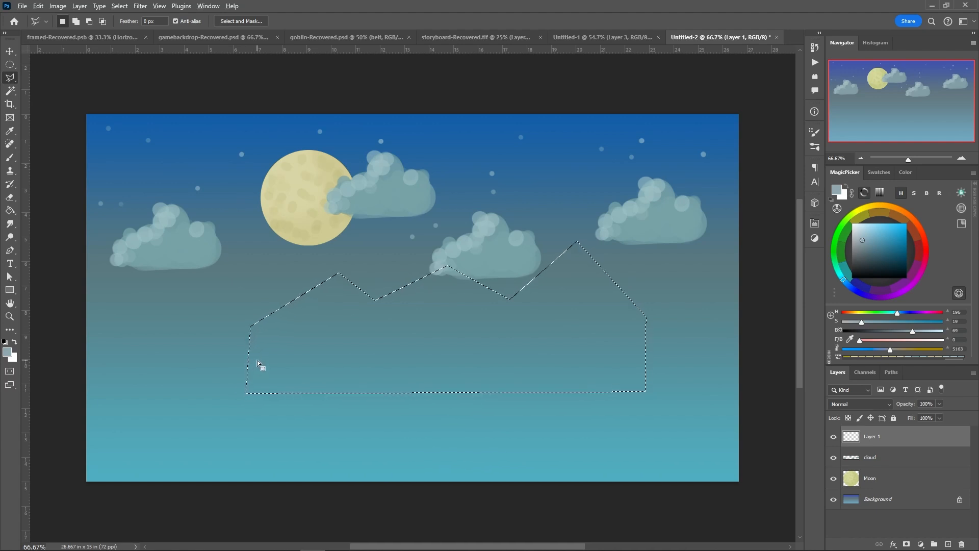
key("alt+BackSpace")
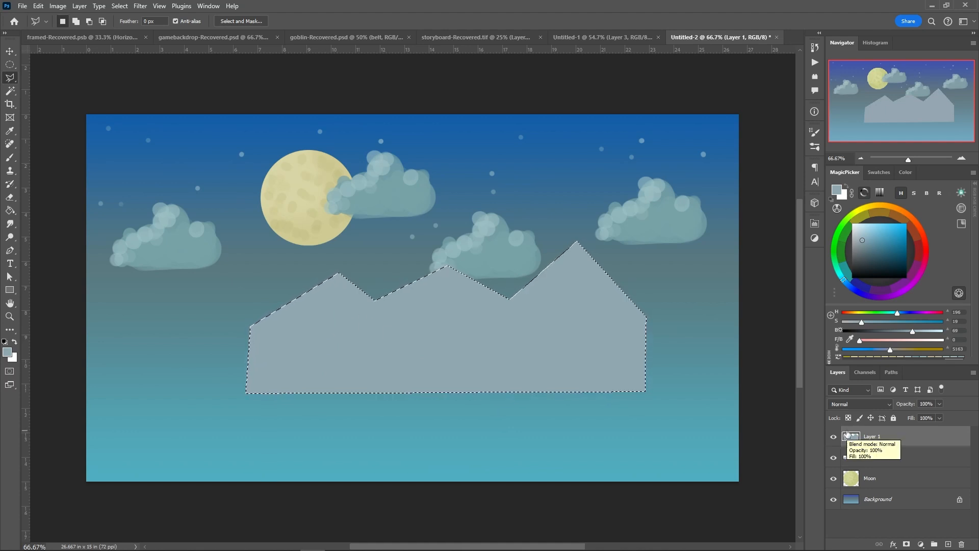
Clear the selection and offset the mountain layer 960 pixels horizontally with undefined areas wrapped around.
right_click(383, 354)
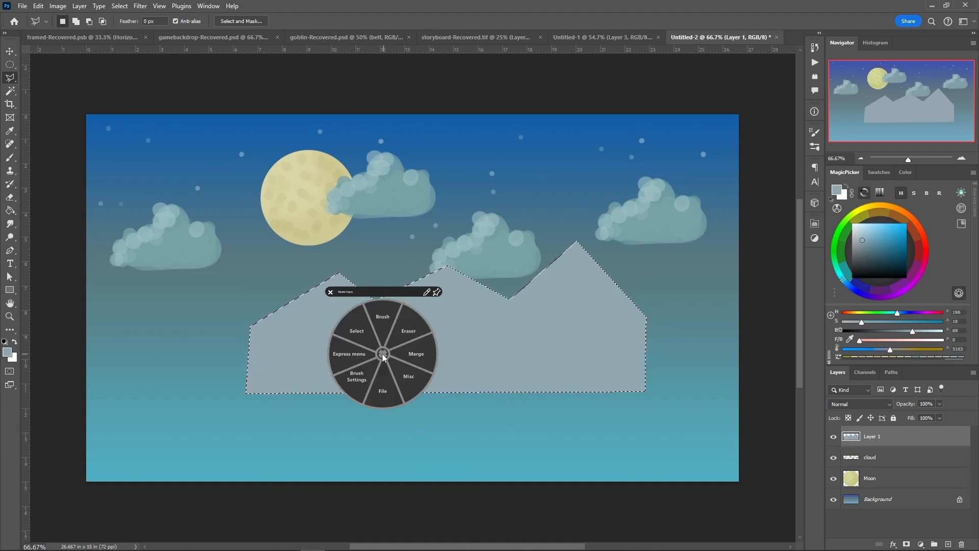
left_click(353, 333)
left_click(334, 319)
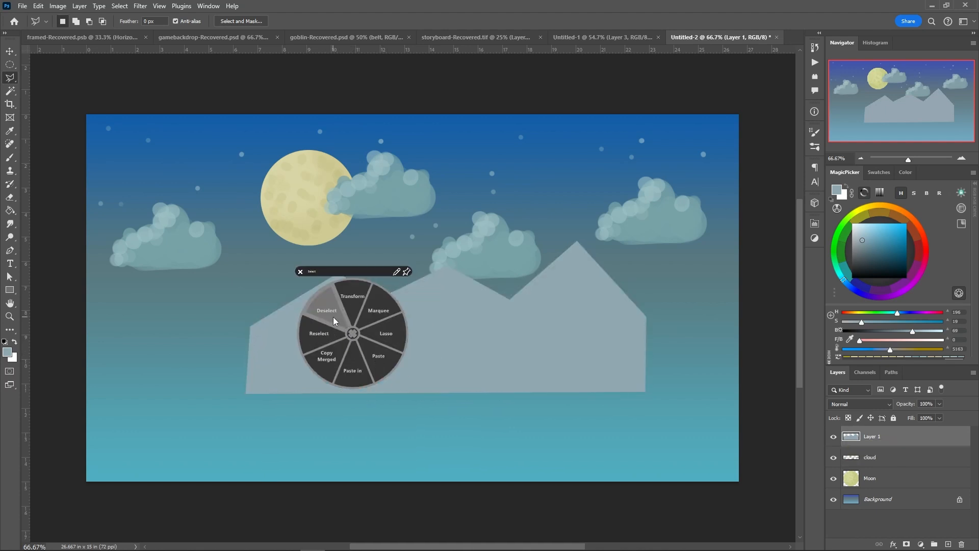
left_click(119, 6)
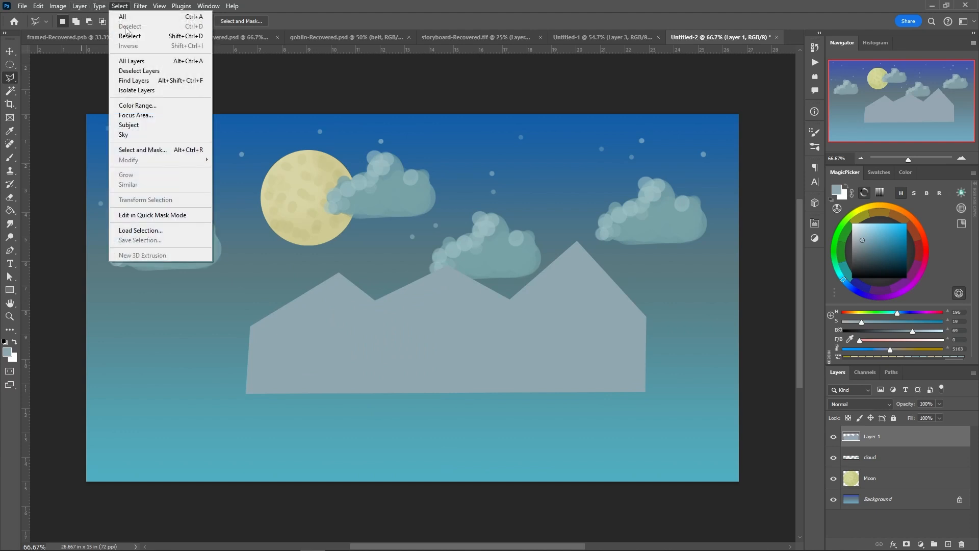
left_click(327, 10)
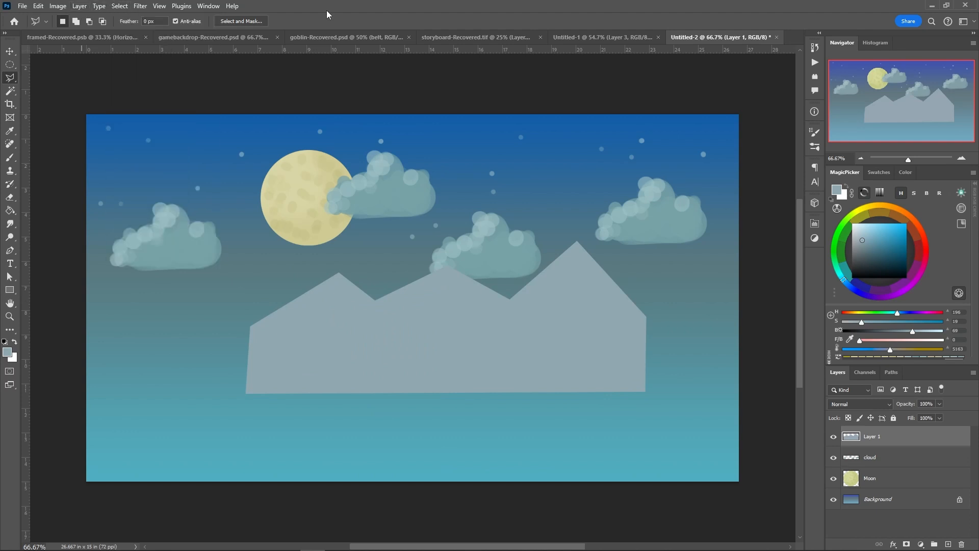
left_click(139, 6)
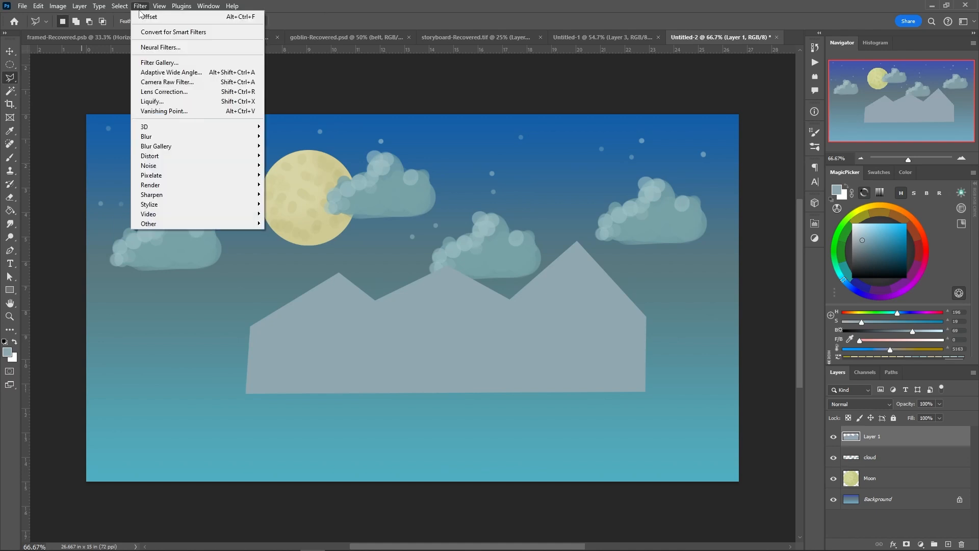
mouse_move(166, 224)
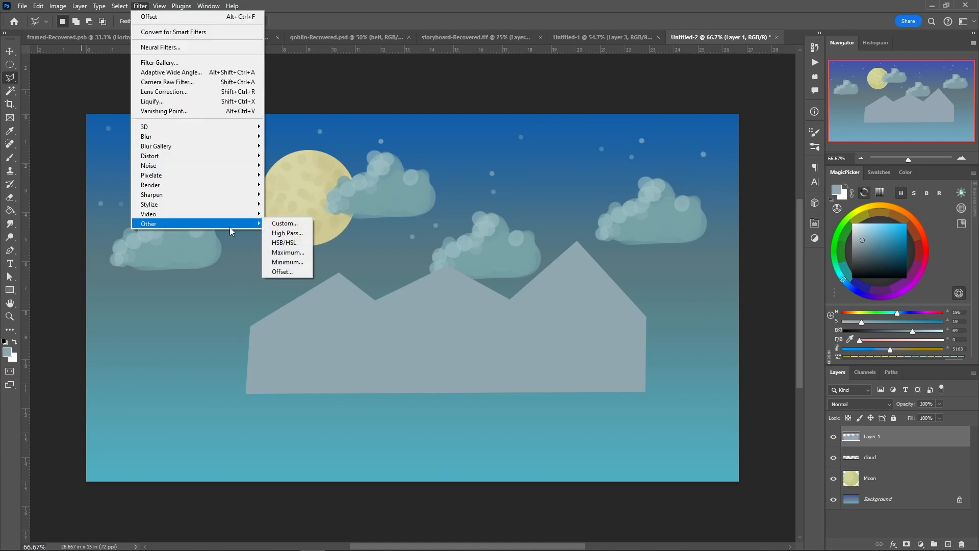
left_click(285, 272)
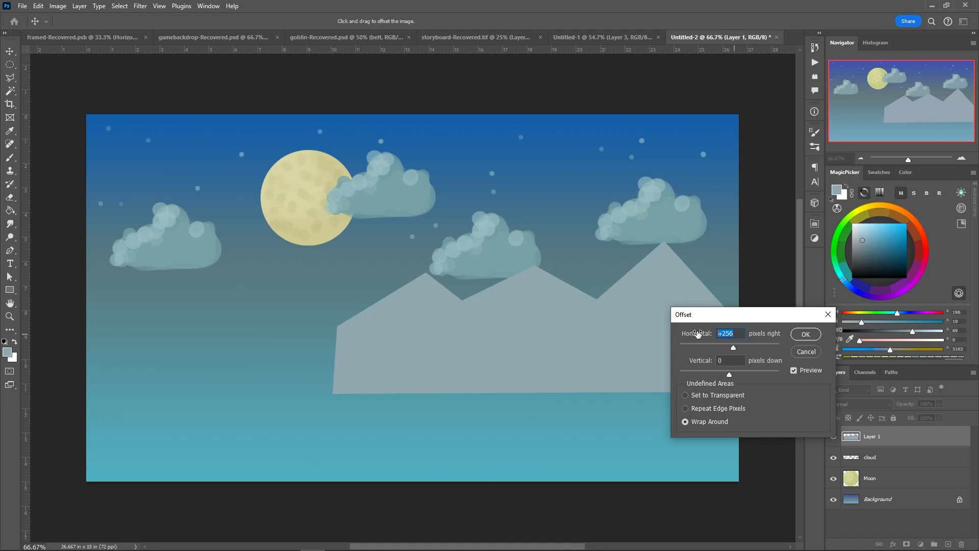
type("960")
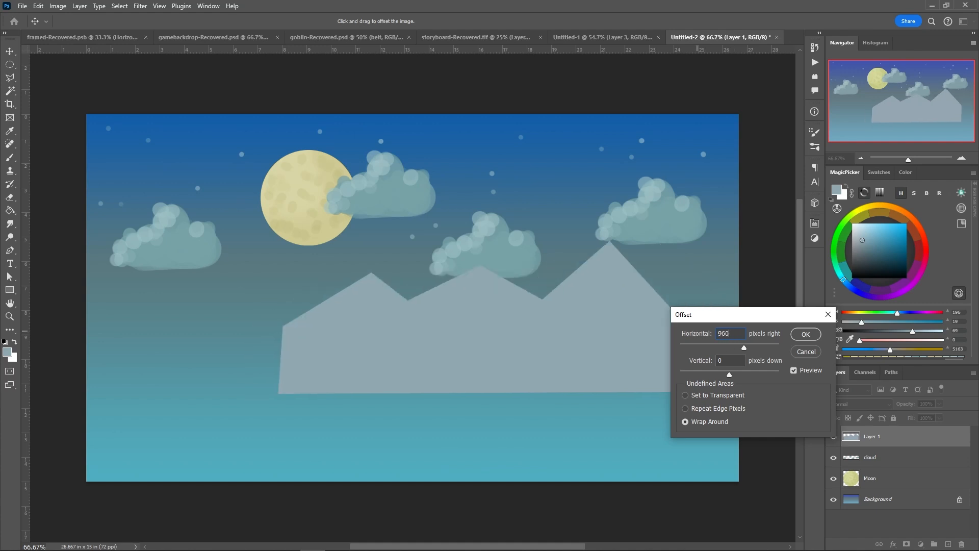
left_click(804, 334)
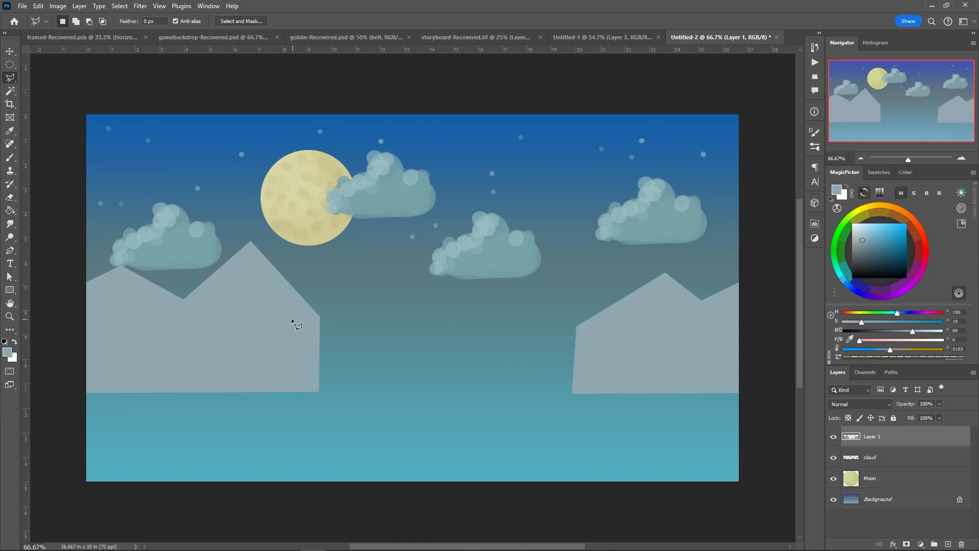
Bridge the gap between the mountains with a two-peaked Polygonal Lasso shape filled in the same grey-blue, leaving nothing selected.
left_click(384, 281)
left_click(474, 320)
left_click(554, 282)
left_click(605, 402)
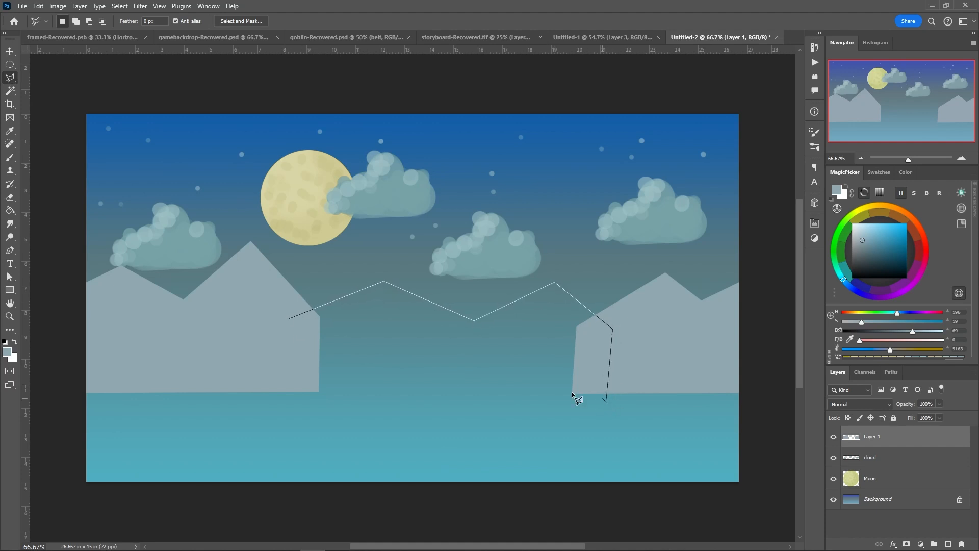
left_click(277, 391)
left_click(289, 318)
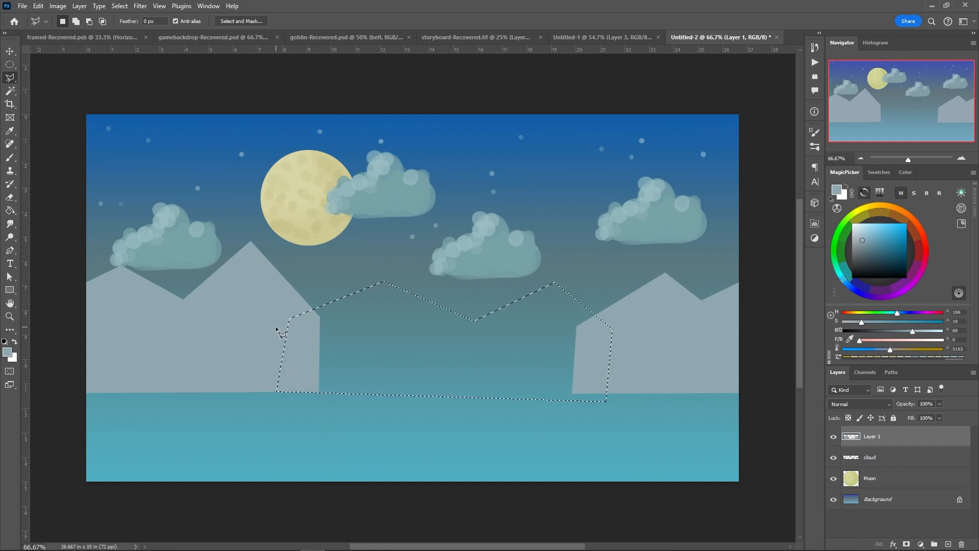
key("alt+BackSpace")
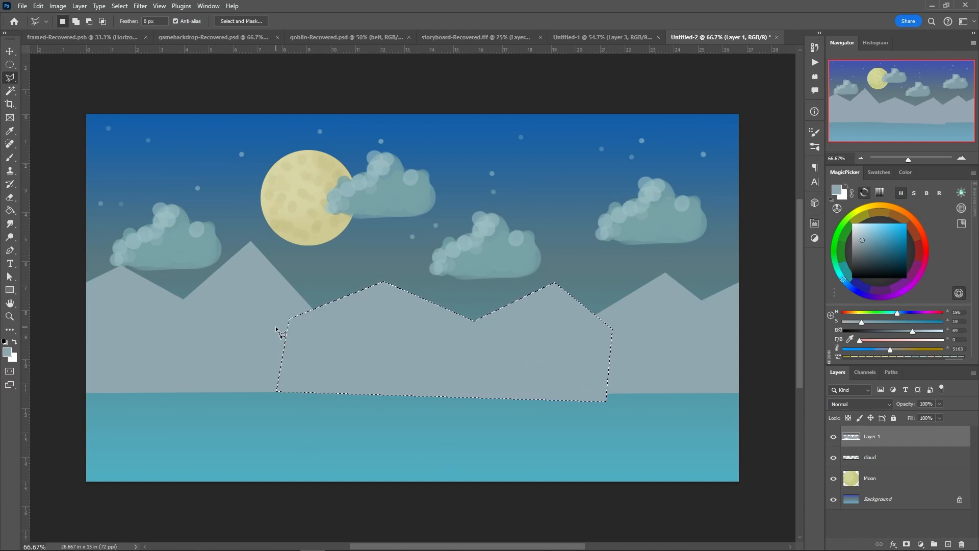
right_click(407, 377)
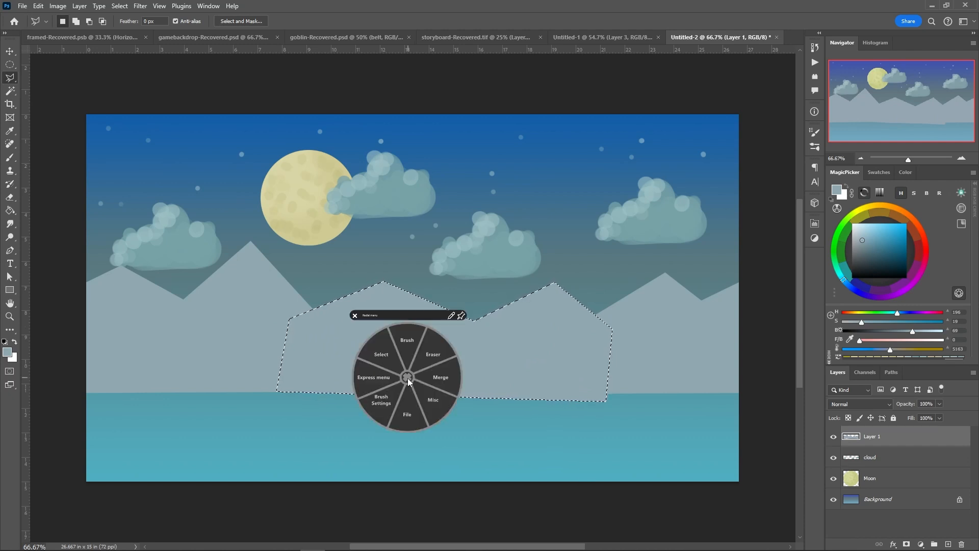
left_click(384, 361)
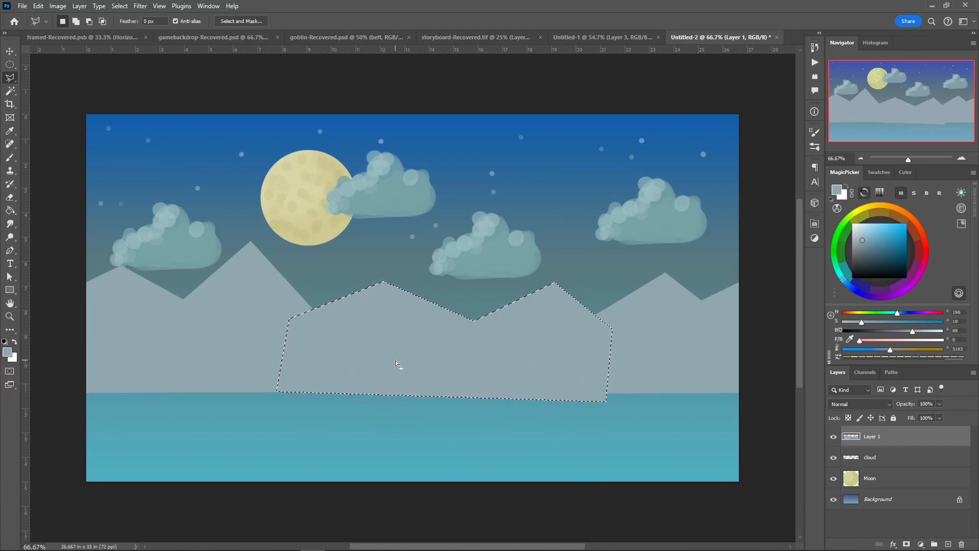
left_click(119, 5)
left_click(128, 26)
Add a new layer clipped to the mountain layer and choose a lighter grey-blue (H 194, S 14, B 81).
left_click(946, 543)
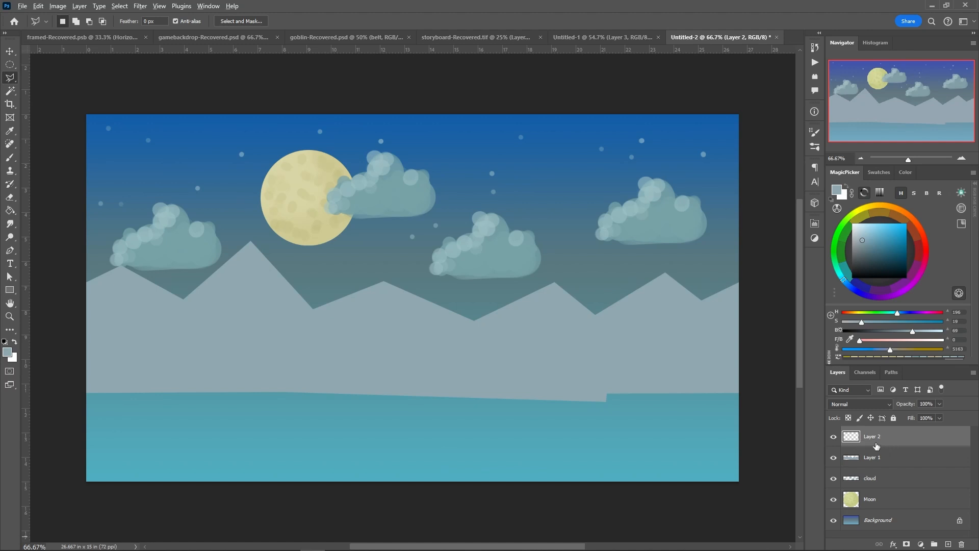
left_click(849, 447, "alt")
left_click_drag(861, 233, 858, 229)
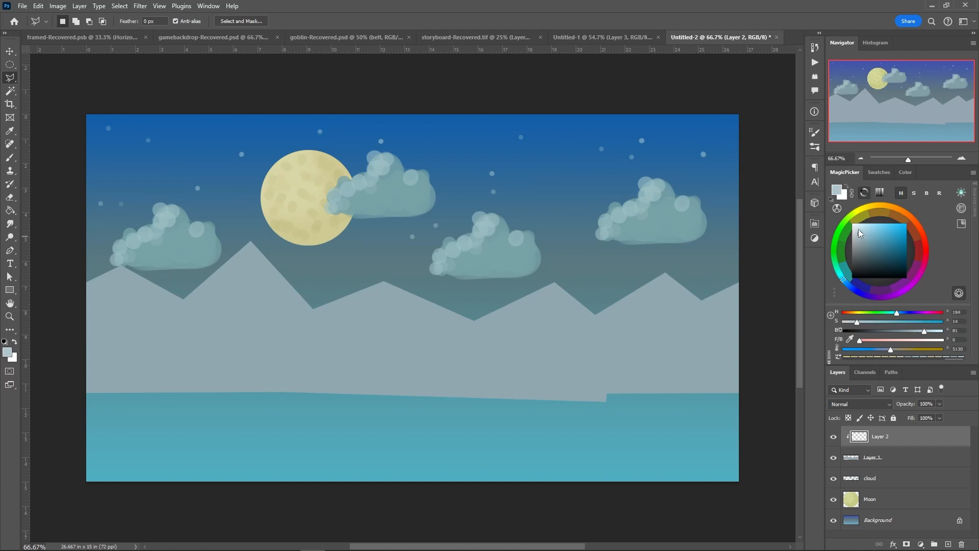
Paint scalloped snow caps on the five mountain peaks with the 39 px Hard Round Pressure Opacity brush.
right_click(608, 295)
left_click(598, 276)
right_click(597, 292)
left_click(592, 262)
right_click(595, 264)
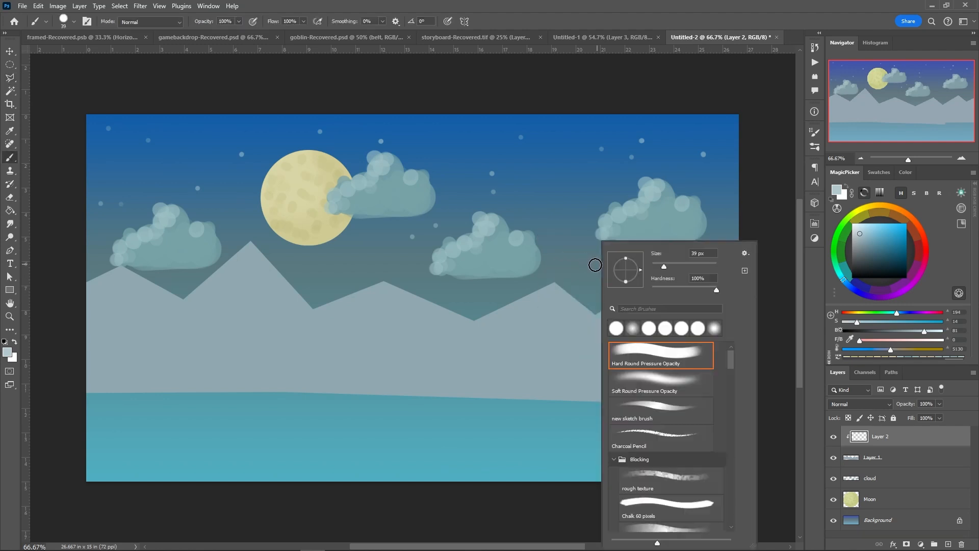
left_click(584, 260)
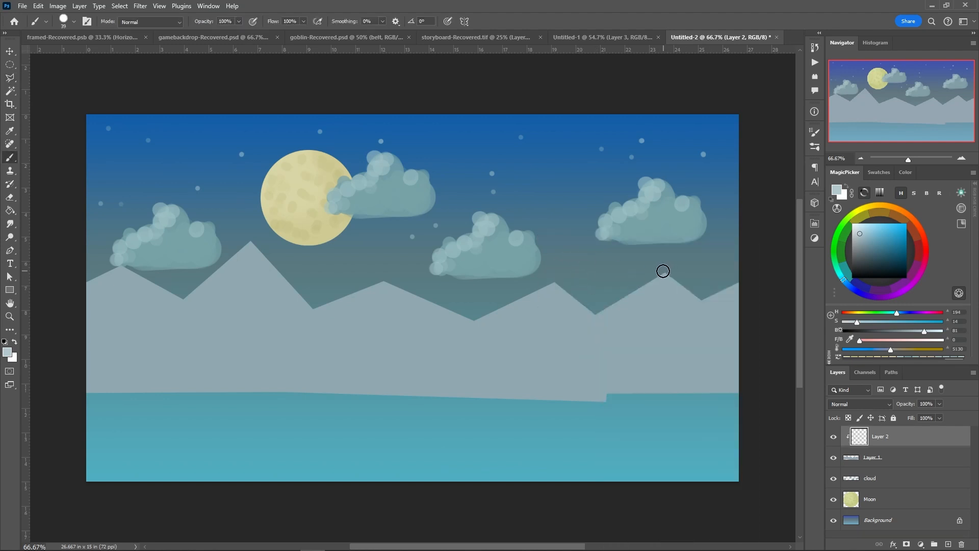
mouse_move(662, 272)
left_mouse_down()
mouse_move(686, 290)
mouse_move(657, 273)
mouse_move(663, 289)
mouse_move(644, 280)
mouse_move(677, 278)
left_mouse_up()
left_click_drag(556, 282, 526, 290)
mouse_move(383, 284)
left_mouse_down()
mouse_move(405, 293)
mouse_move(308, 280)
left_mouse_up()
mouse_move(255, 245)
left_mouse_down()
mouse_move(230, 261)
mouse_move(204, 255)
left_mouse_up()
mouse_move(125, 269)
left_mouse_down()
mouse_move(136, 273)
mouse_move(100, 277)
left_mouse_up()
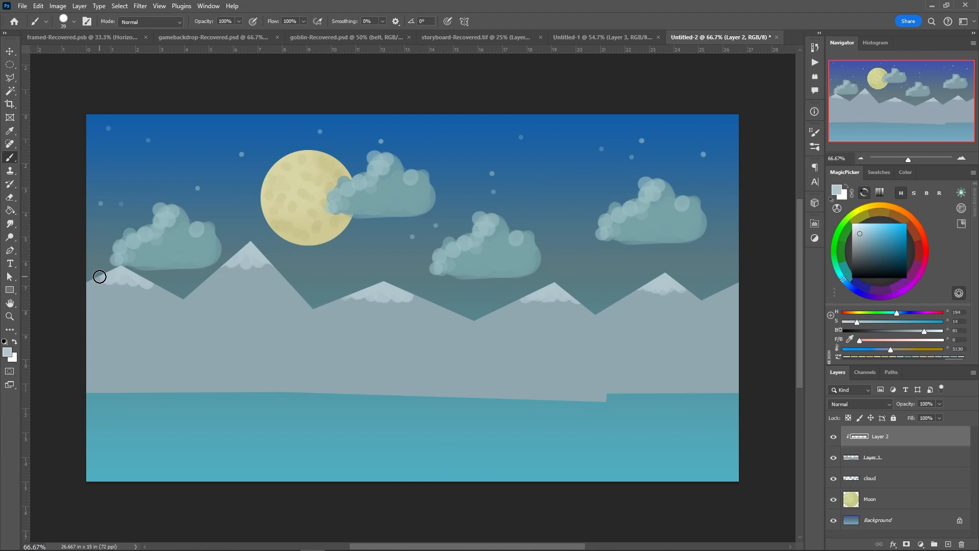
Merge the snow cap layer down into the mountain layer and rename the result Mountains.
right_click(419, 342)
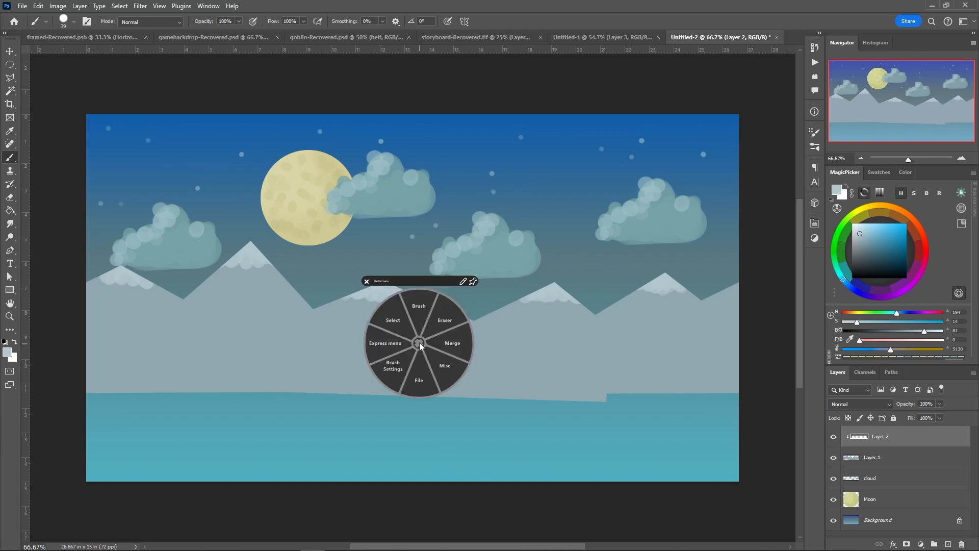
left_click(57, 6)
mouse_move(81, 6)
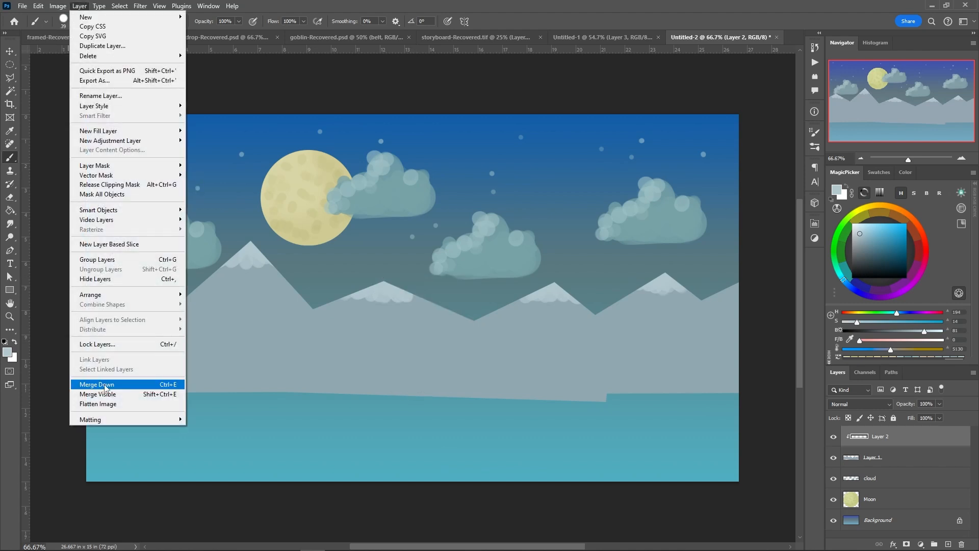
left_click(104, 384)
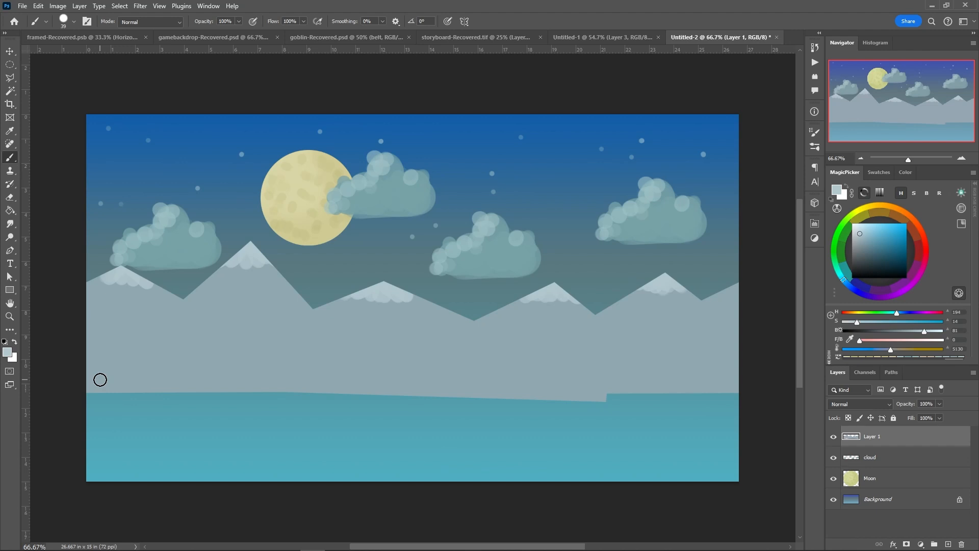
double_click(870, 437)
type("Mountains")
key("Return")
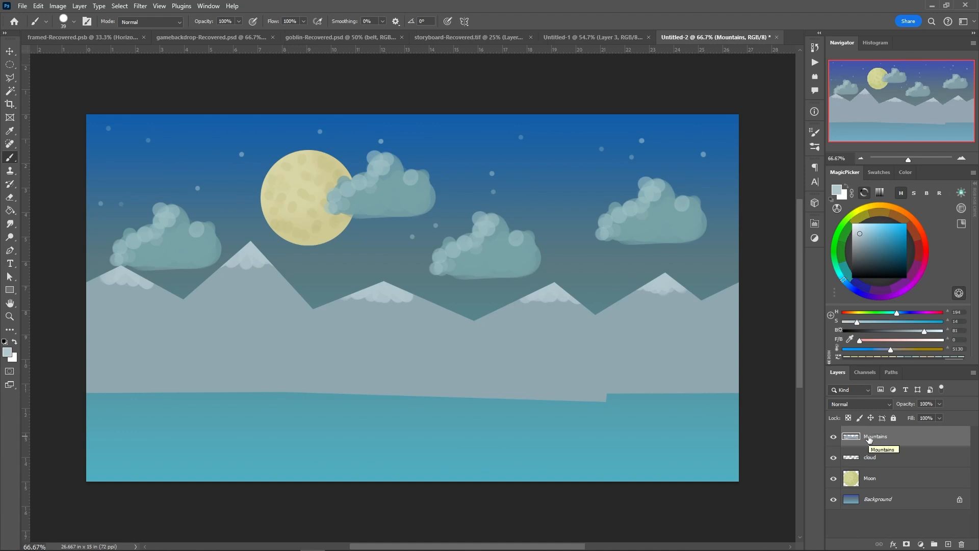
On a new layer, outline a rolling hill with the freehand Lasso below the peaks and fill it with beige (H 52, S 14, B 65).
left_click(948, 543)
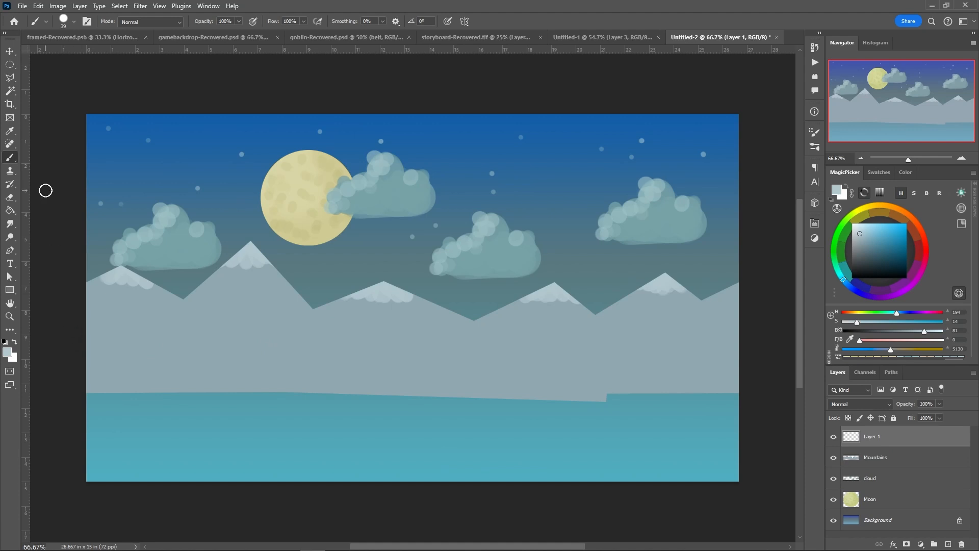
left_click(10, 80)
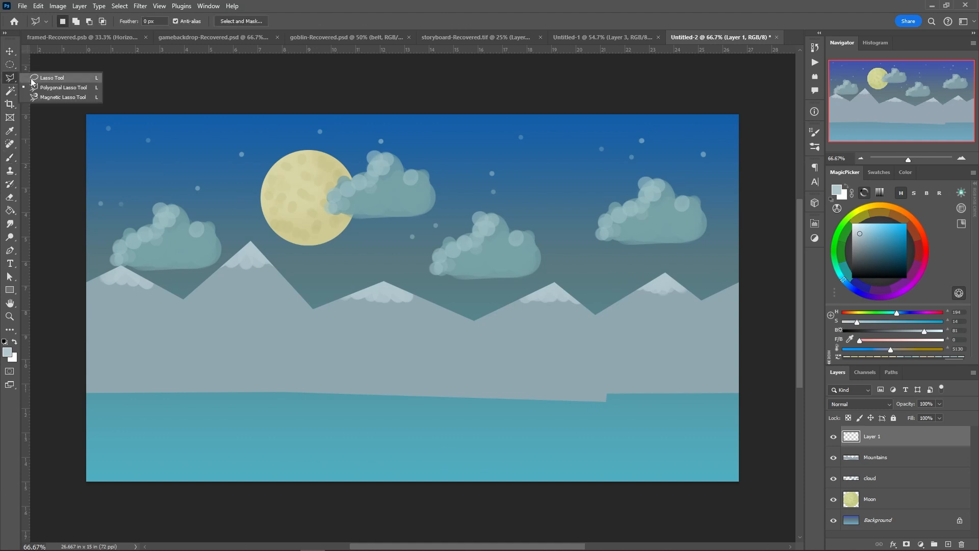
left_click(32, 79)
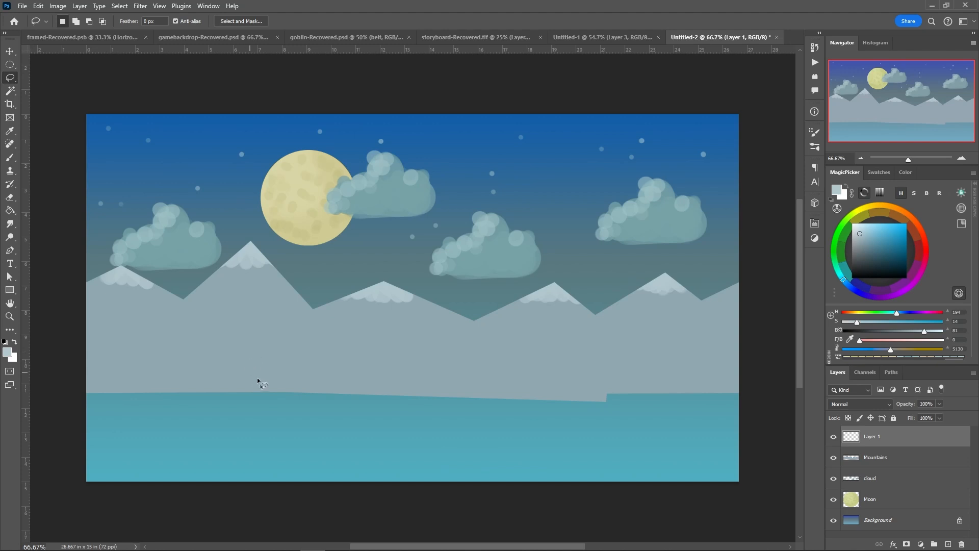
mouse_move(242, 369)
left_mouse_down()
mouse_move(283, 373)
mouse_move(427, 342)
mouse_move(489, 362)
mouse_move(606, 356)
mouse_move(618, 364)
mouse_move(621, 437)
mouse_move(597, 451)
mouse_move(246, 458)
mouse_move(225, 449)
mouse_move(228, 426)
left_mouse_up()
left_click(865, 209)
left_click(859, 240)
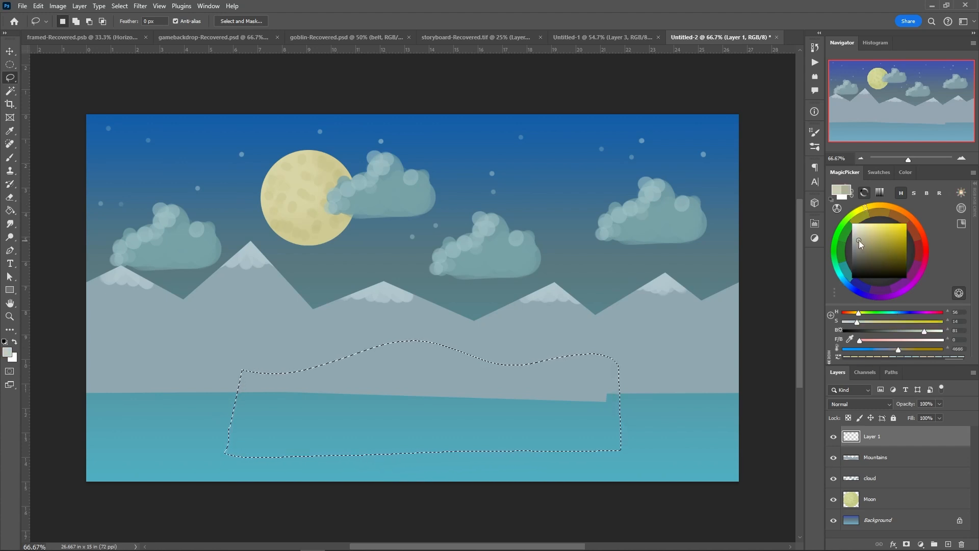
left_click(861, 243)
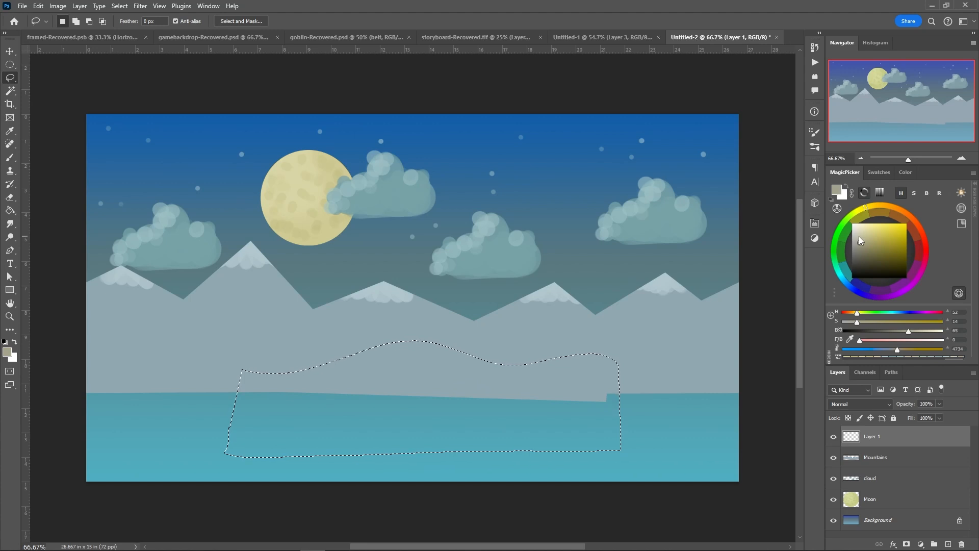
key("alt+BackSpace")
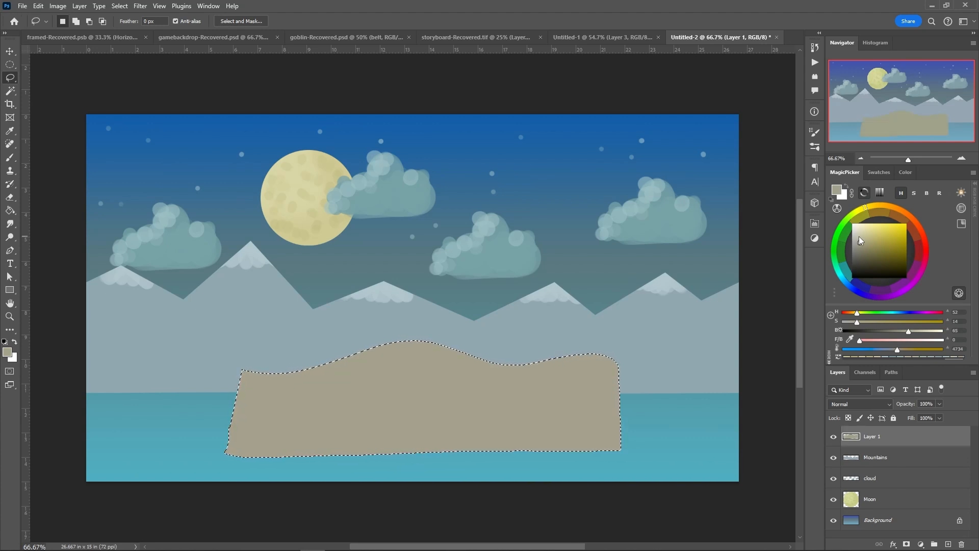
Try to reapply the last Offset filter to the hill while its selection is still active.
left_click(122, 6)
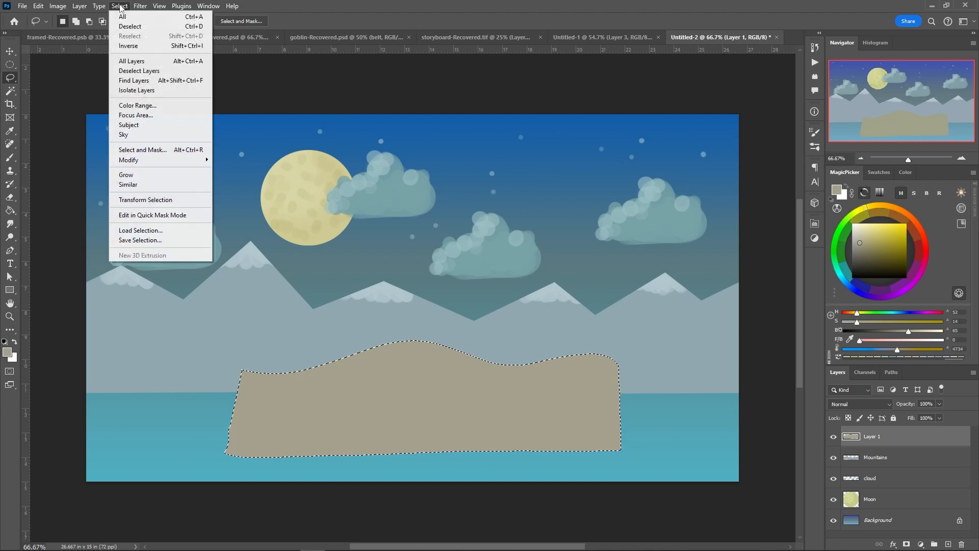
mouse_move(140, 6)
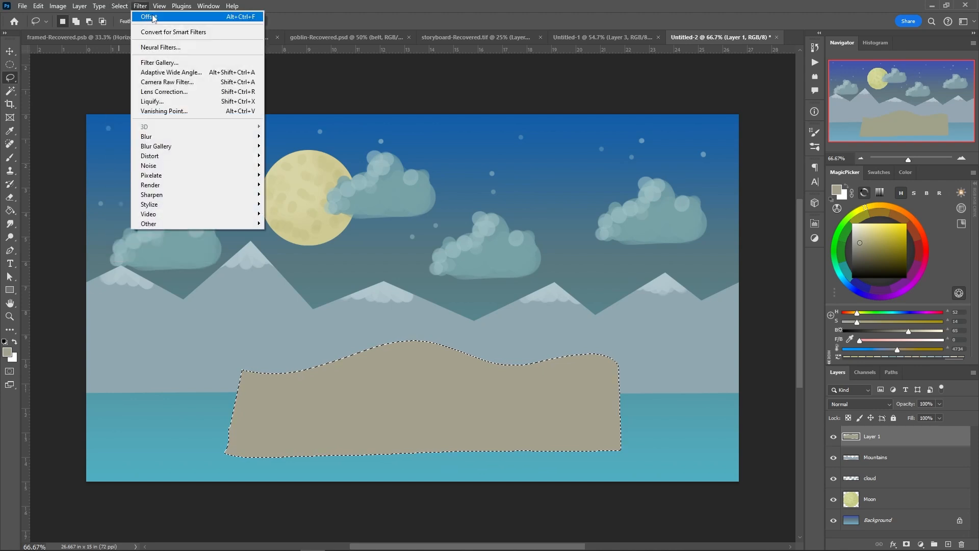
left_click(149, 17)
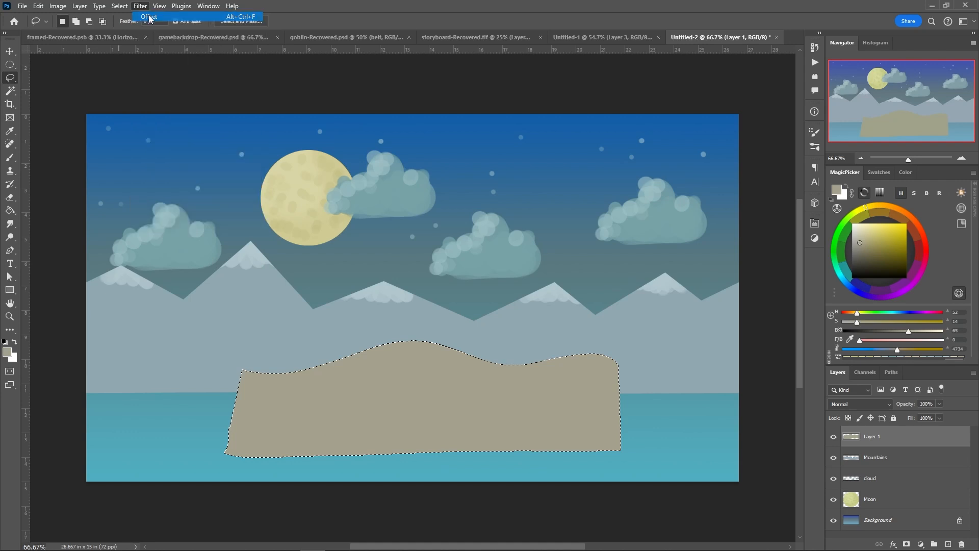
key("ctrl+z")
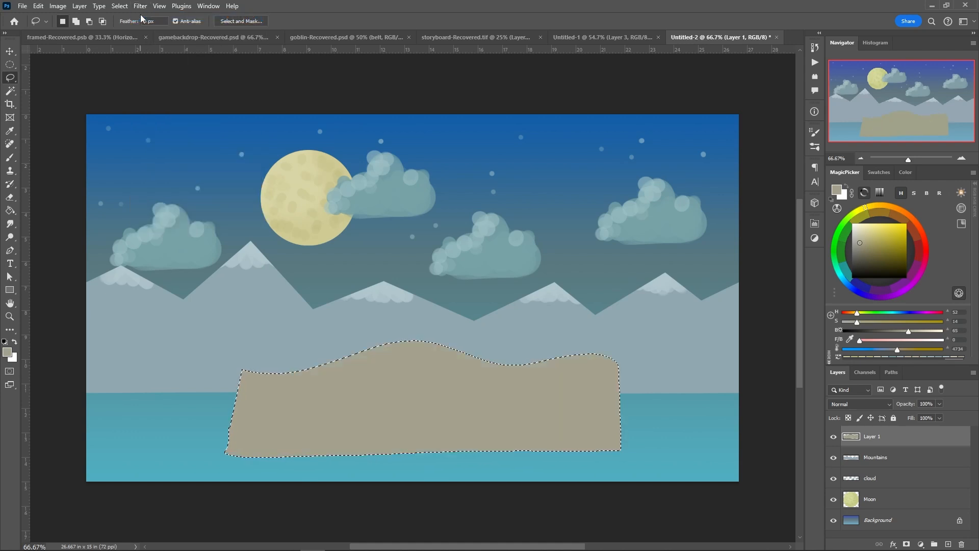
Deselect the hill and reapply the last Offset filter to its layer.
left_click(119, 6)
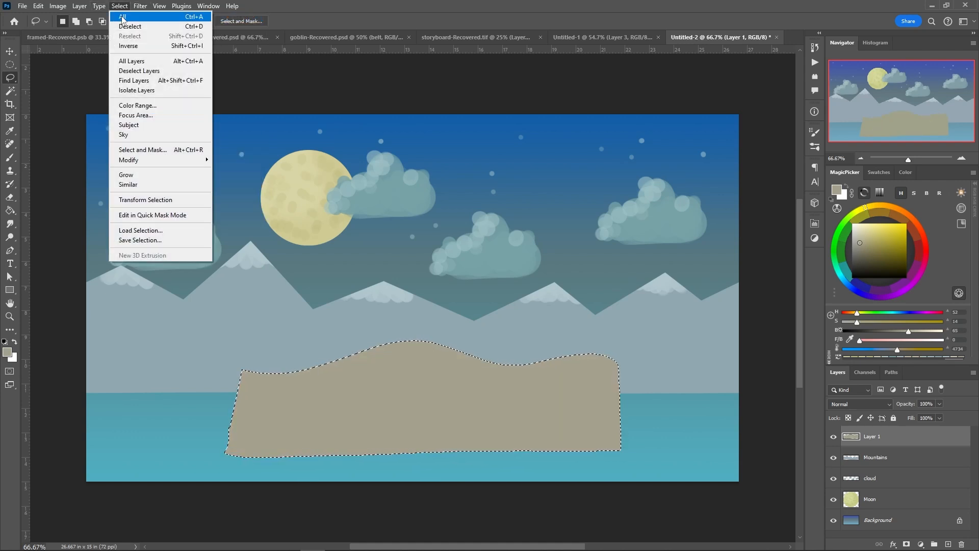
left_click(123, 24)
left_click(140, 6)
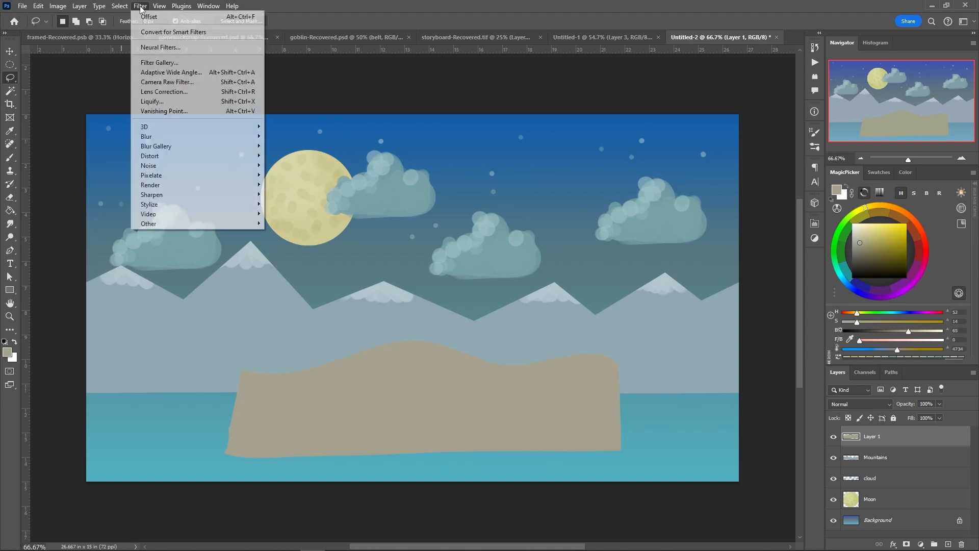
left_click(149, 17)
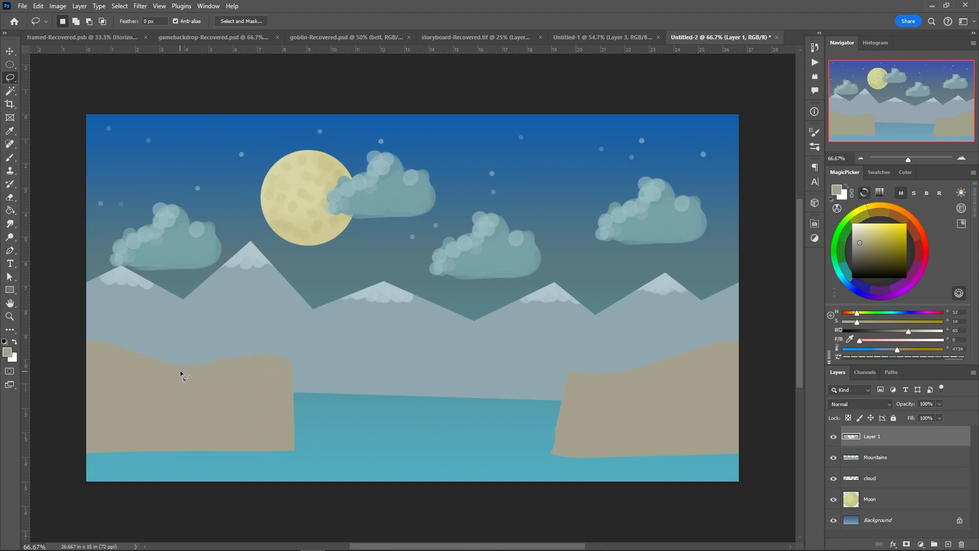
Outline the gap between the two offset hill halves with the freehand Lasso, fill it with the same beige and deselect.
mouse_move(204, 369)
left_mouse_down()
mouse_move(294, 343)
mouse_move(374, 339)
mouse_move(697, 368)
mouse_move(647, 436)
mouse_move(588, 452)
mouse_move(476, 466)
mouse_move(204, 436)
left_mouse_up()
key("alt+BackSpace")
right_click(423, 413)
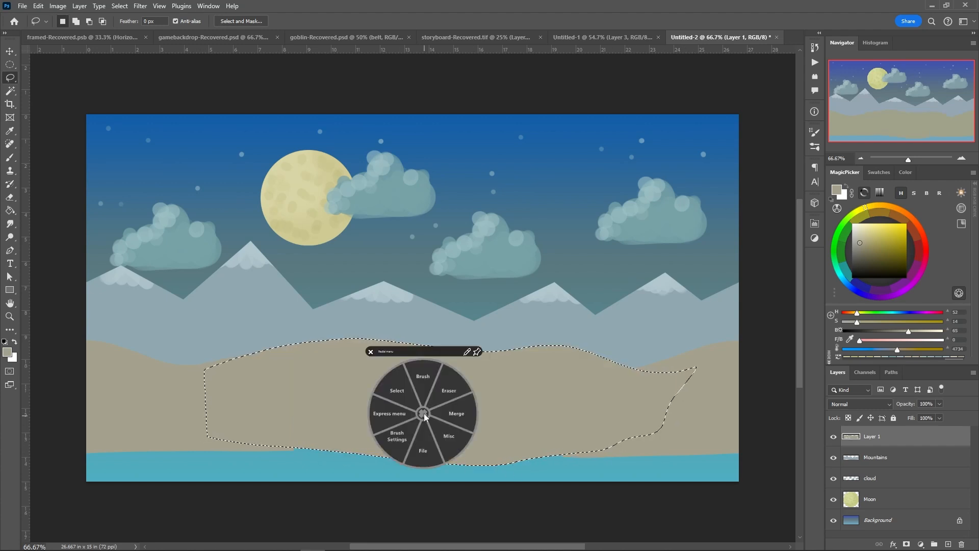
left_click(393, 390)
left_click(378, 383)
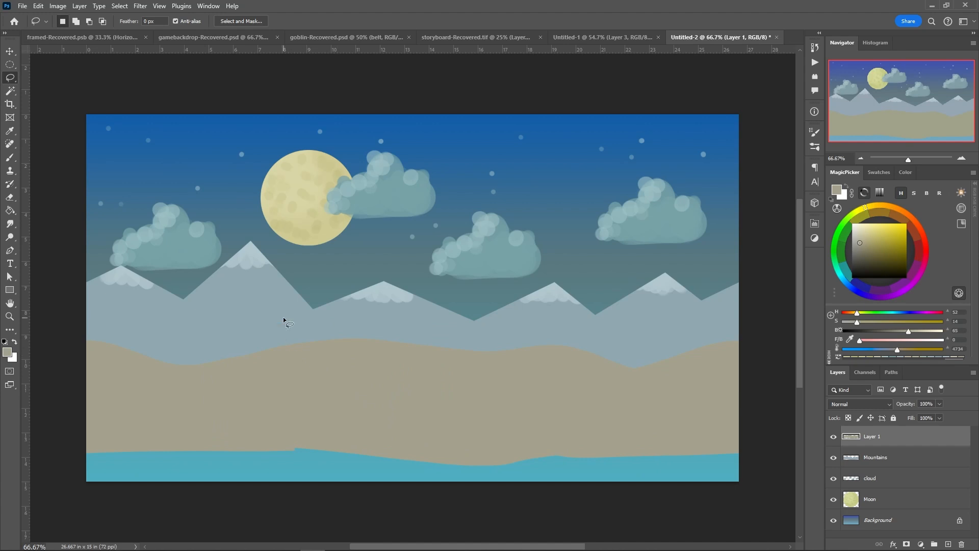
left_click(119, 6)
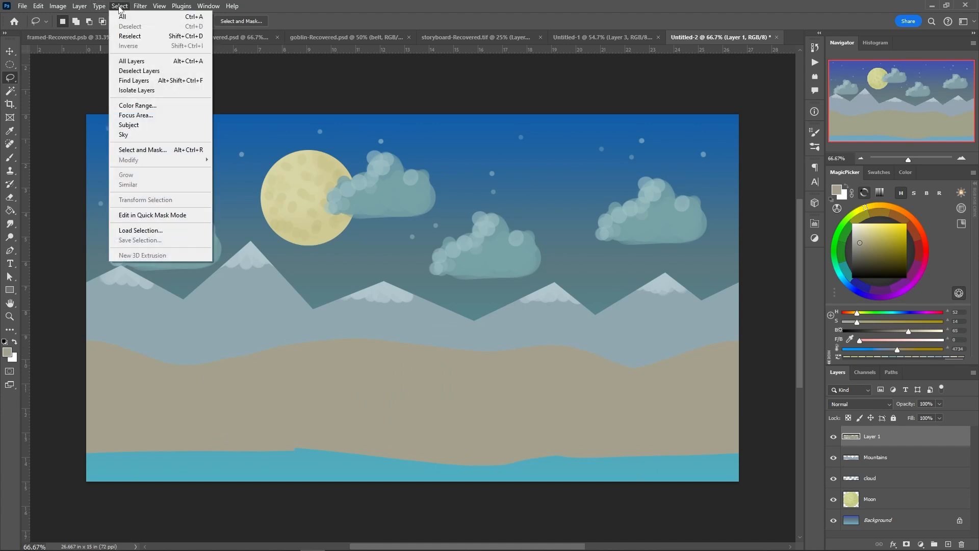
left_click(117, 7)
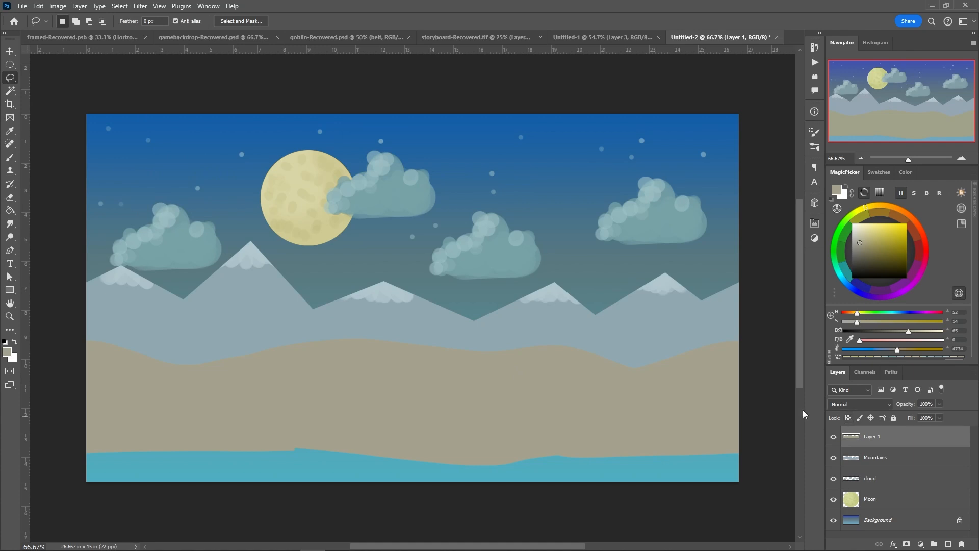
Lock the hill layer's transparent pixels and paint three diagonal olive-brown (H 48, S 24, B 55) slope shadows with the 61 px Hard Round Pressure Opacity brush.
left_click(849, 418)
left_click(865, 247)
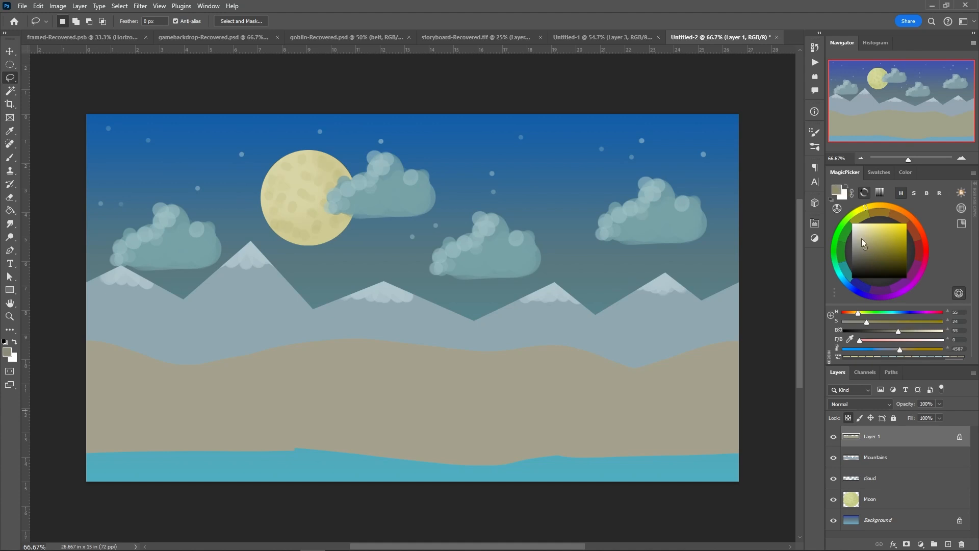
left_click(871, 205)
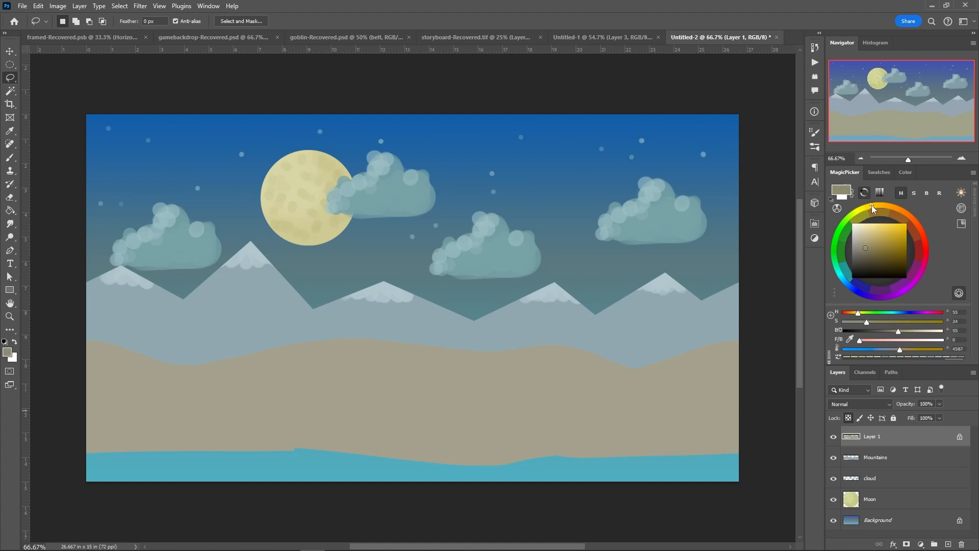
middle_click(553, 341)
left_click(546, 306)
right_click(532, 322)
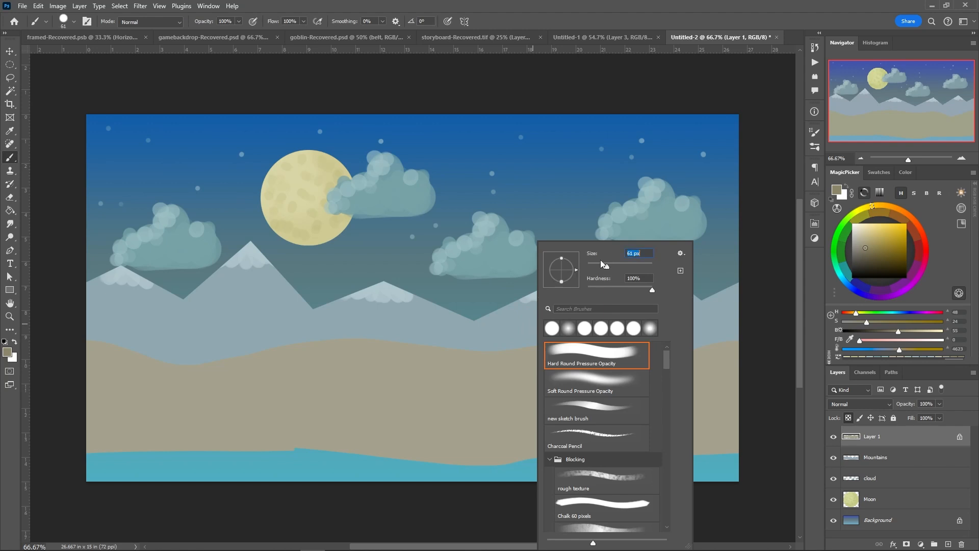
left_click(380, 337)
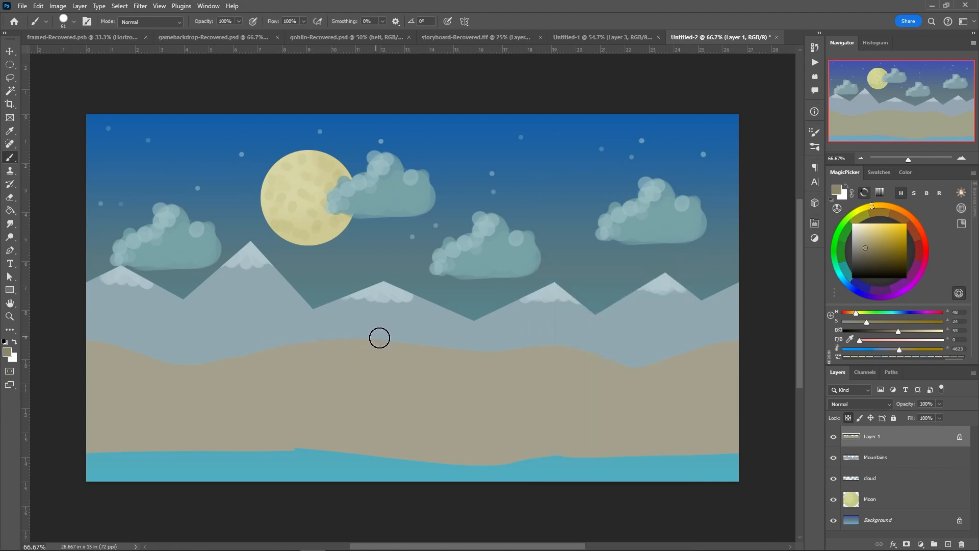
left_click_drag(380, 338, 477, 364)
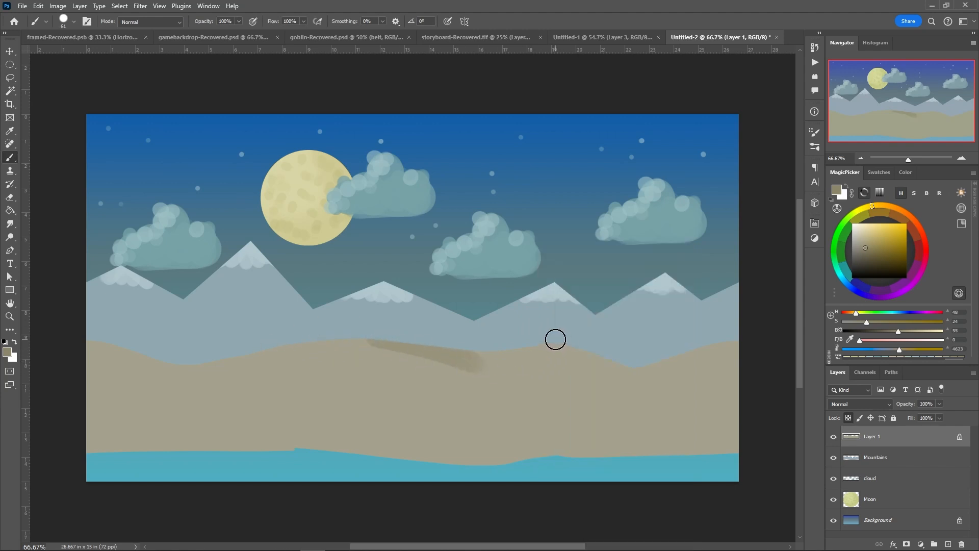
left_click_drag(555, 339, 691, 415)
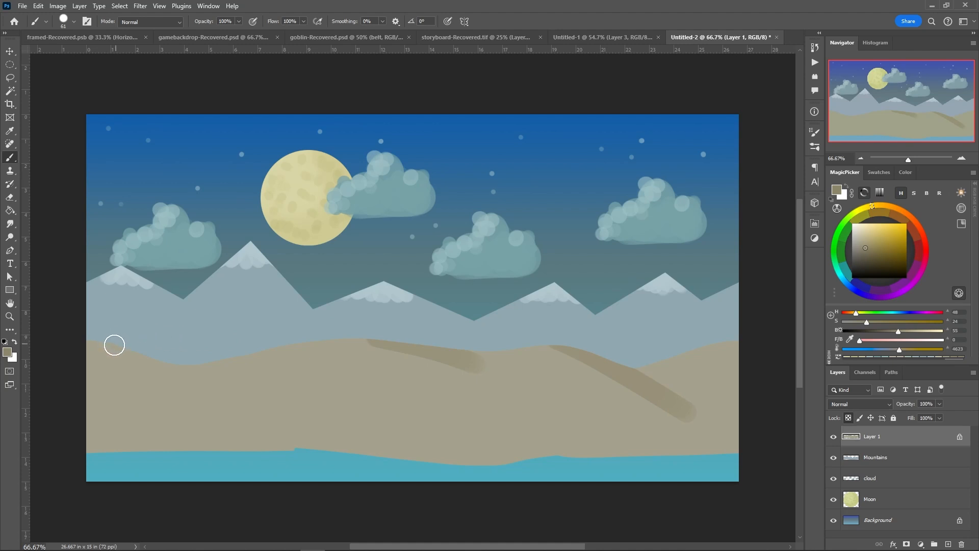
left_click_drag(104, 345, 214, 383)
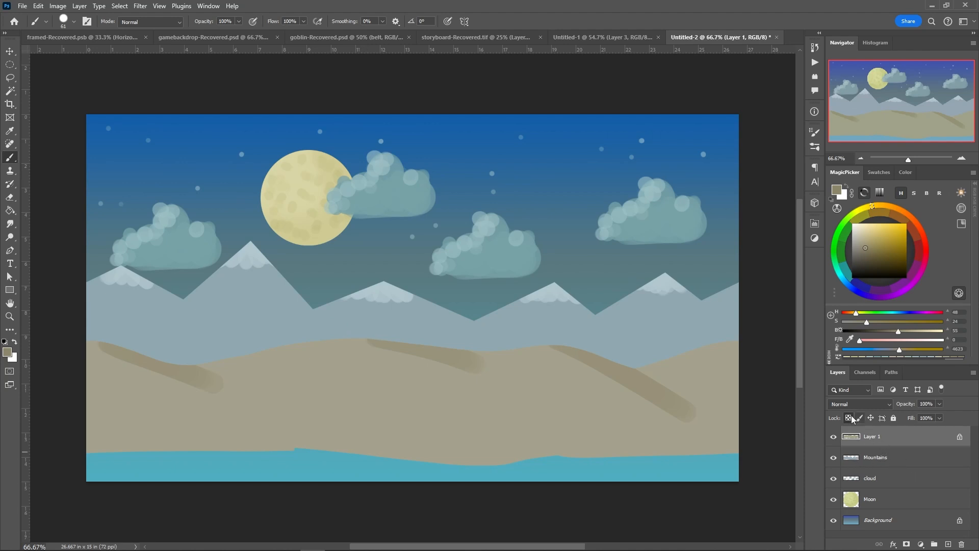
Unlock the hill layer's transparent pixels and rename the layer Hills.
double_click(872, 437)
type("Hills")
key("Return")
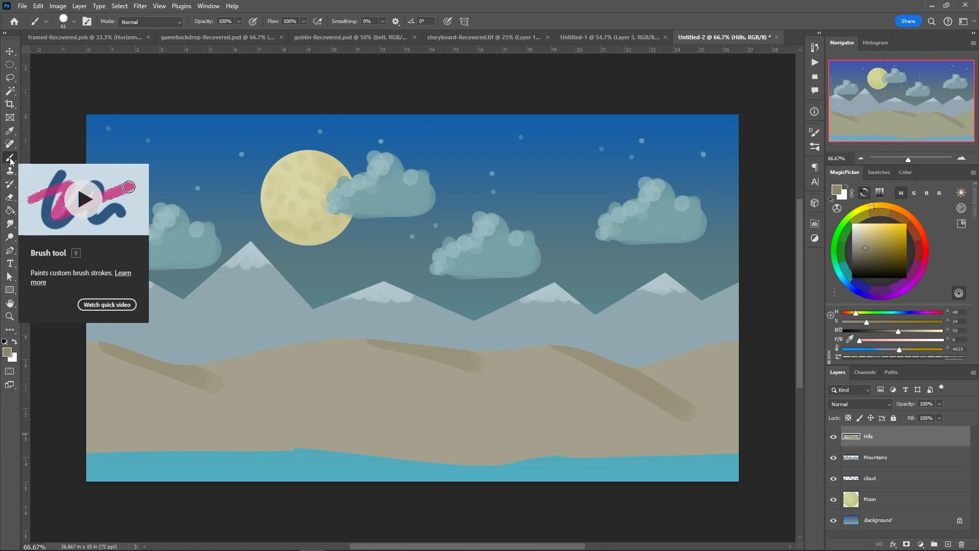
On a new layer, select a full-width rectangular strip along the canvas bottom and fill it with dark brown (H 41, S 24, B 41).
left_click(947, 543)
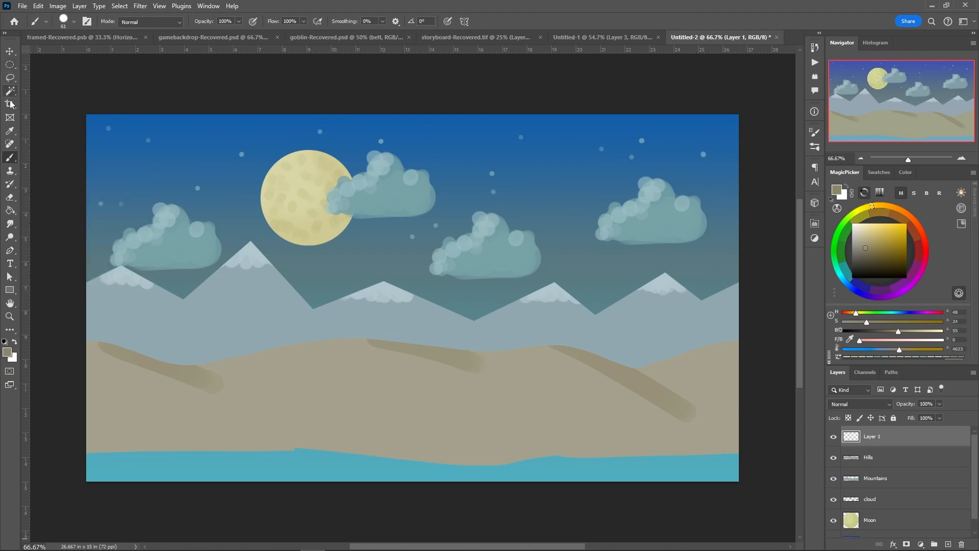
left_click(10, 65)
right_click(10, 66)
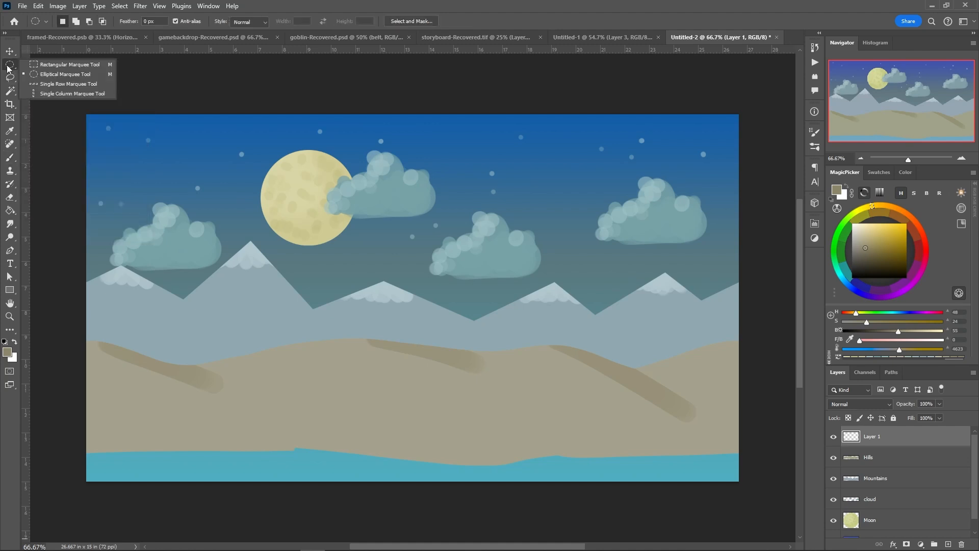
left_click(43, 65)
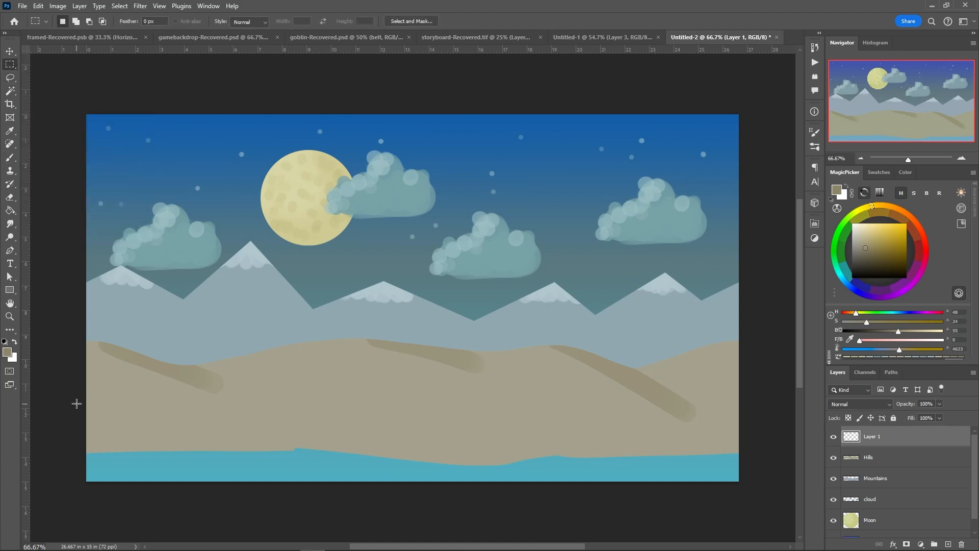
left_click_drag(77, 402, 785, 494)
left_click(881, 206)
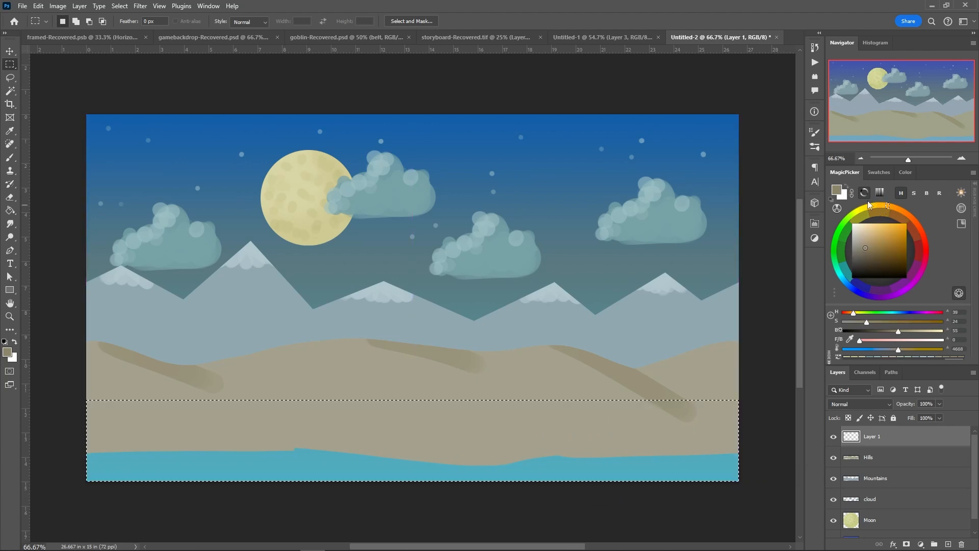
left_click(865, 255)
key("alt+BackSpace")
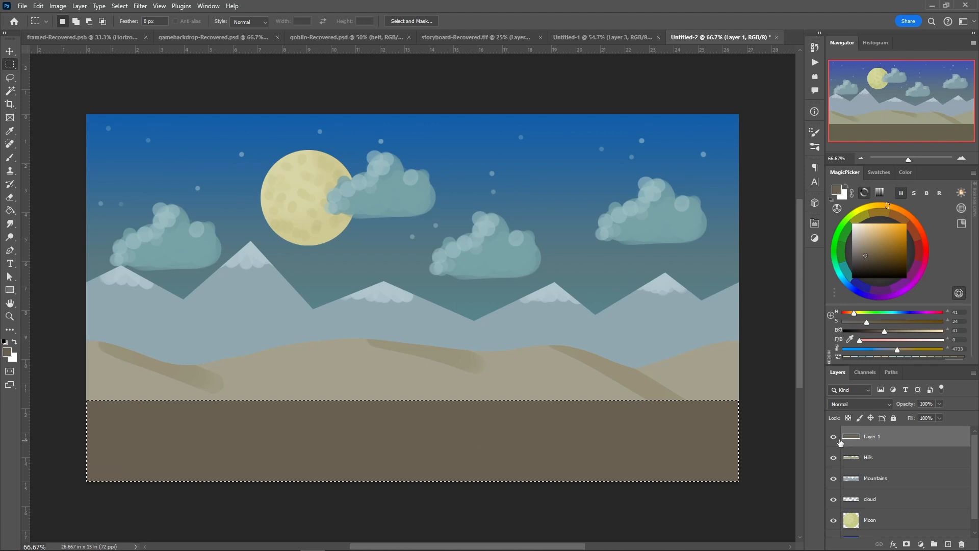
Rename the brown strip's layer as ground.
double_click(871, 437)
type("grou")
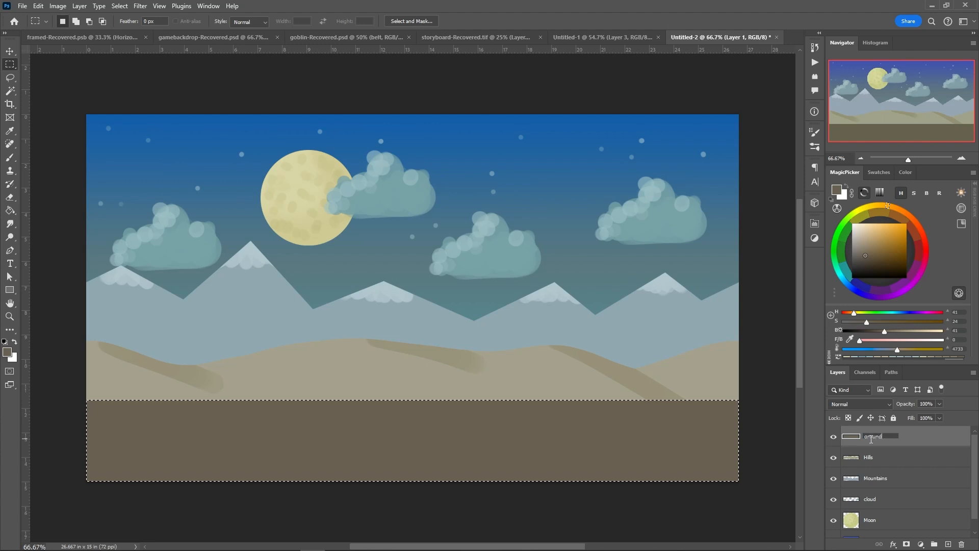
type("nd")
key("Return")
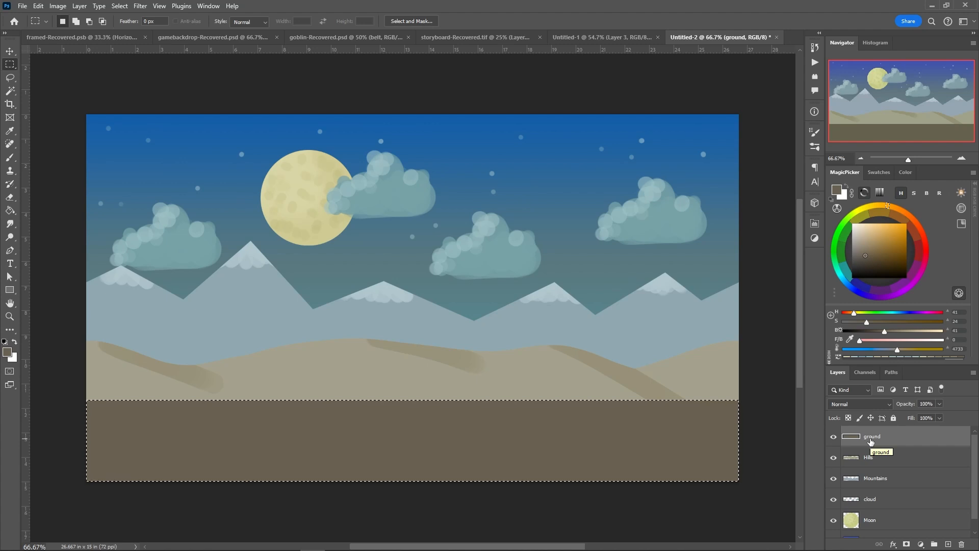
Add a new layer above the ground layer and clear the strip selection.
left_click(947, 544)
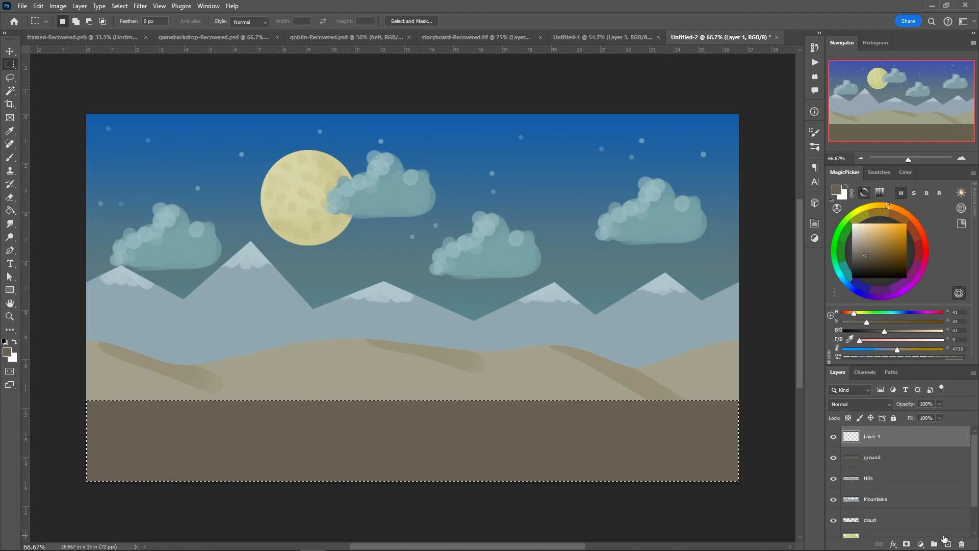
right_click(435, 411)
left_click(411, 387)
left_click(372, 356)
Combine rectangular selections into a cactus trunk with one bent arm on its right, fill it with green (H 120, S 24, B 41) and deselect.
left_click_drag(524, 327, 539, 423)
key("shift")
left_click_drag(532, 365, 562, 377)
left_click_drag(561, 339, 554, 382)
left_click(835, 244)
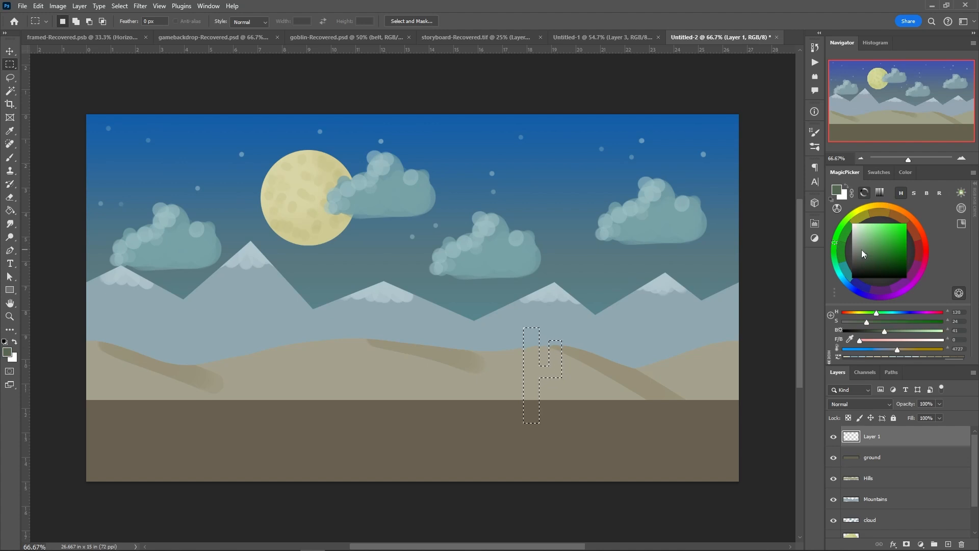
key("alt+BackSpace")
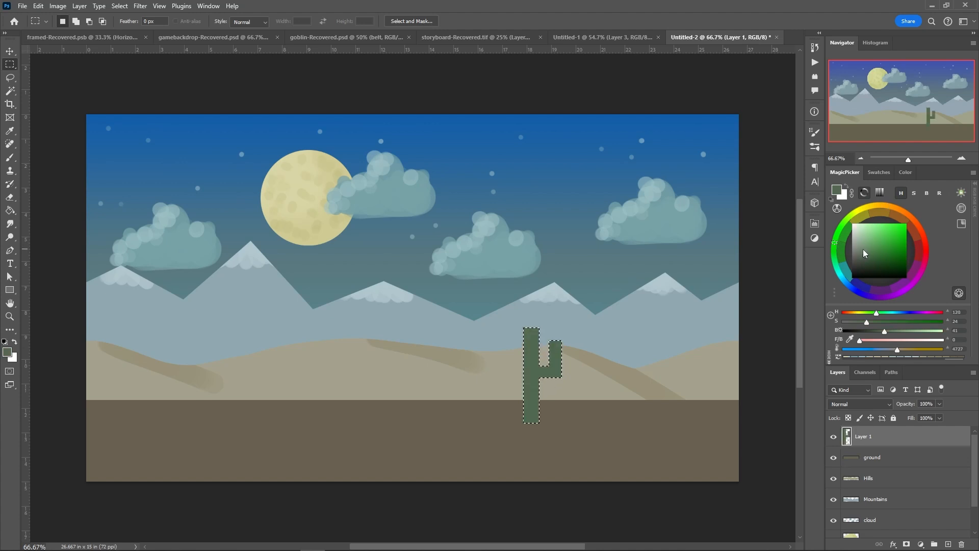
right_click(538, 406)
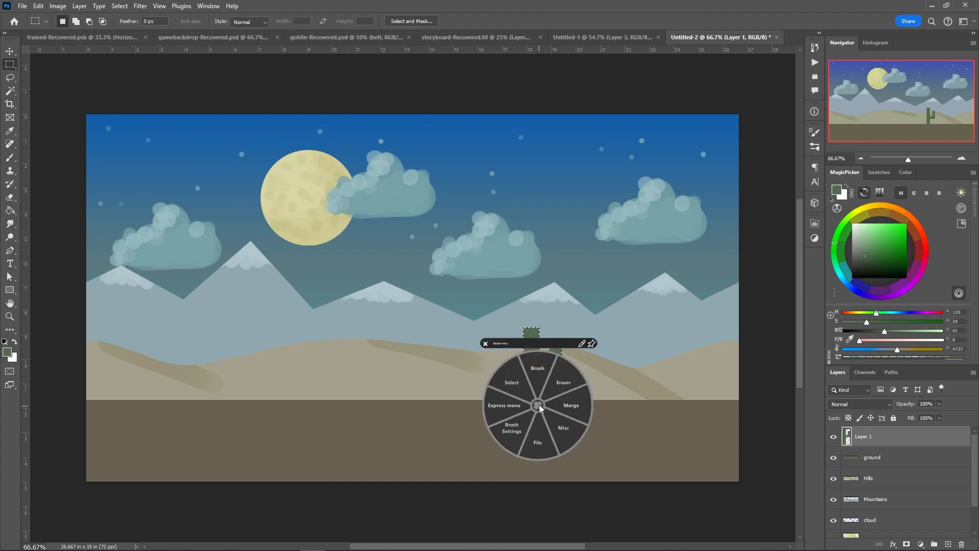
left_click(512, 382)
left_click(489, 359)
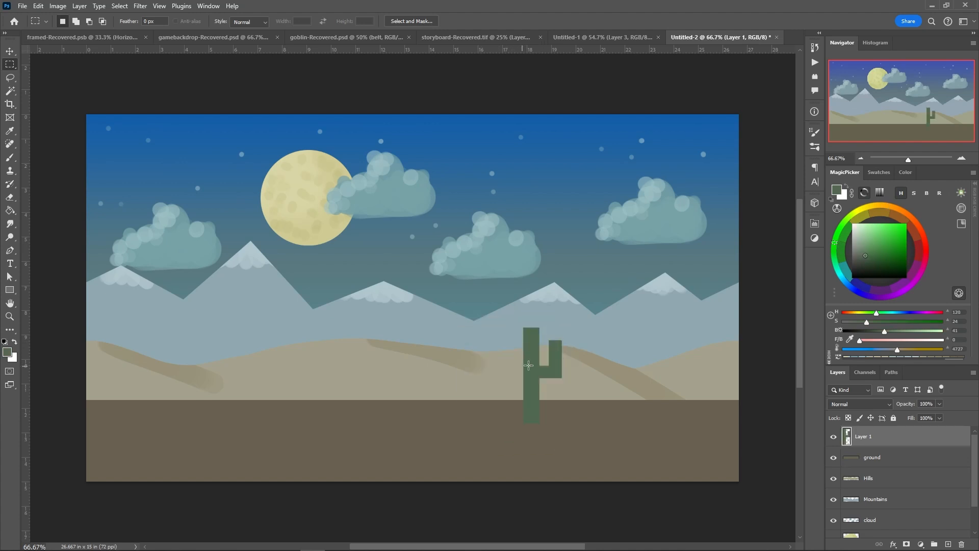
Select a circle as wide as the cactus trunk over the trunk's top end with the Elliptical Marquee.
right_click(533, 333)
left_click(532, 306)
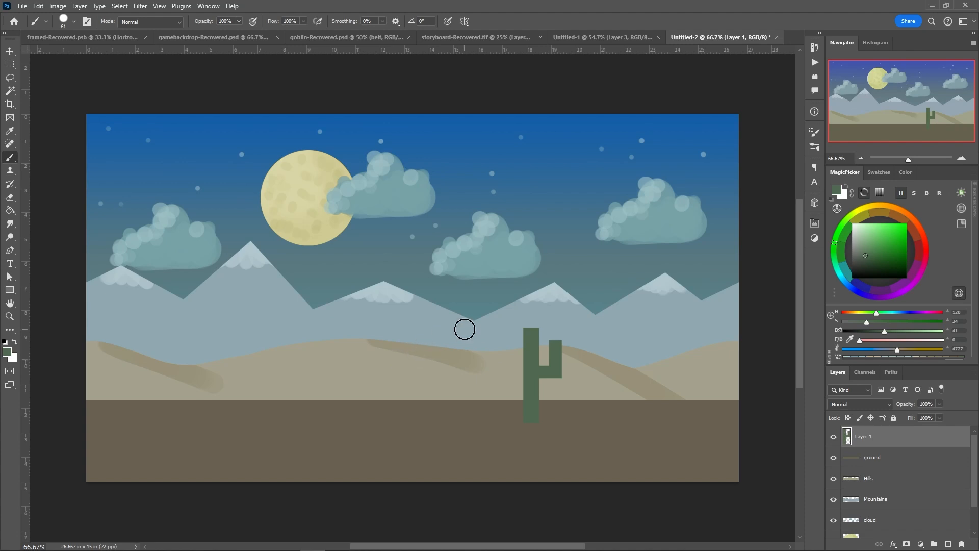
left_click_drag(909, 160, 920, 161)
left_click_drag(910, 102, 934, 114)
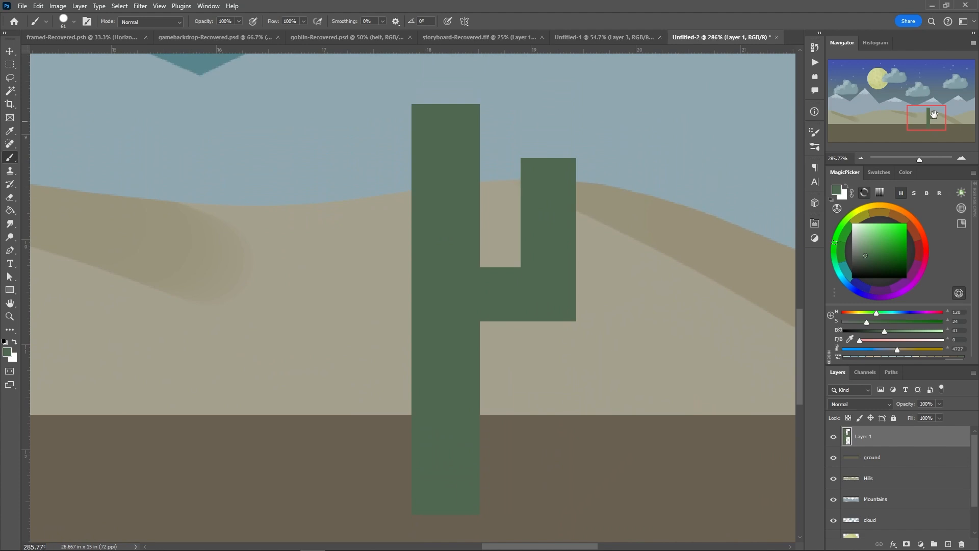
left_click(9, 66)
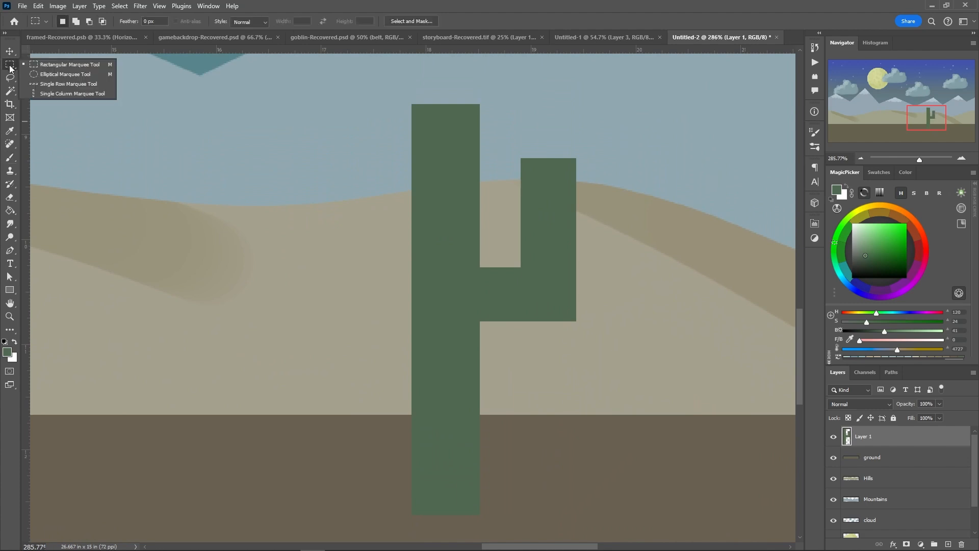
left_click(11, 66)
left_click(38, 75)
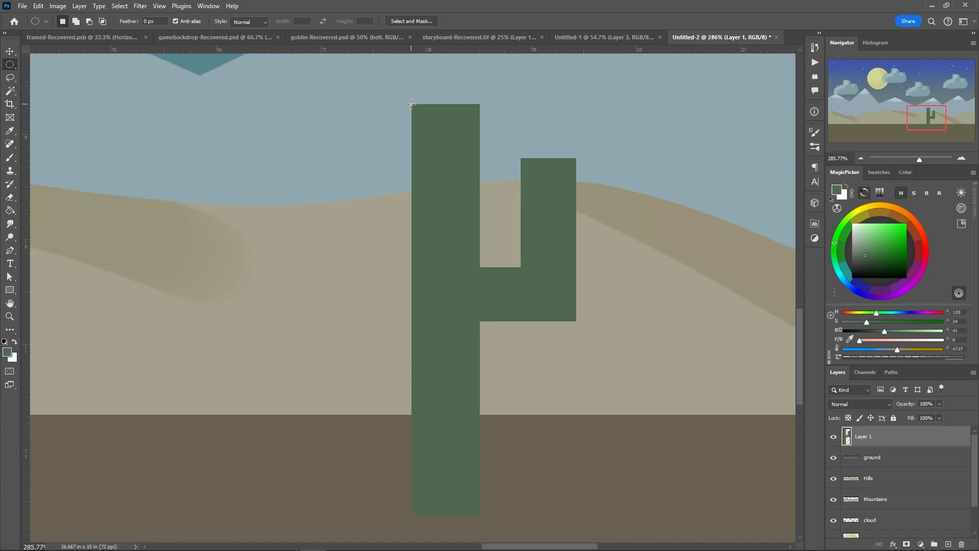
left_click_drag(411, 104, 478, 176)
key("shift")
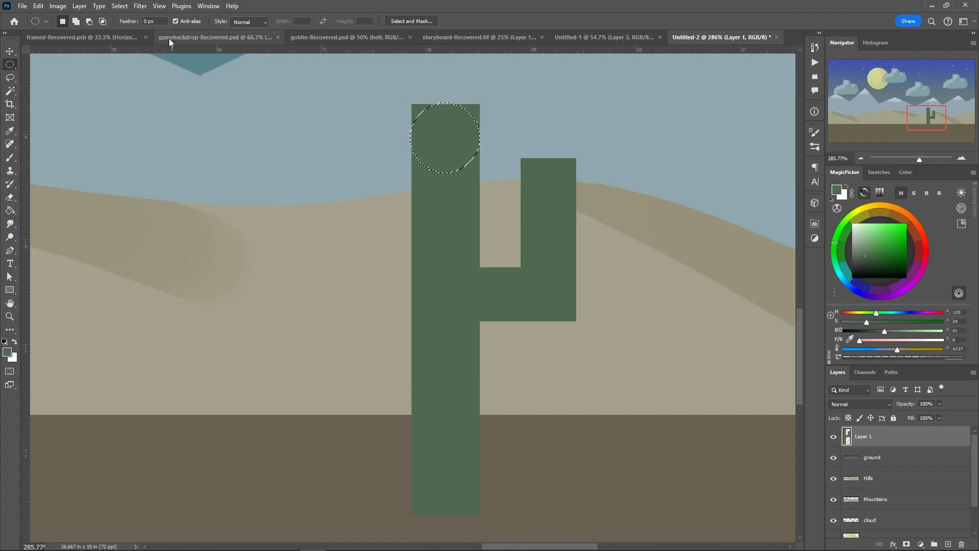
Invert the circular selection and erase the trunk's square top corners with the 34 px Eraser to round its end.
left_click(120, 6)
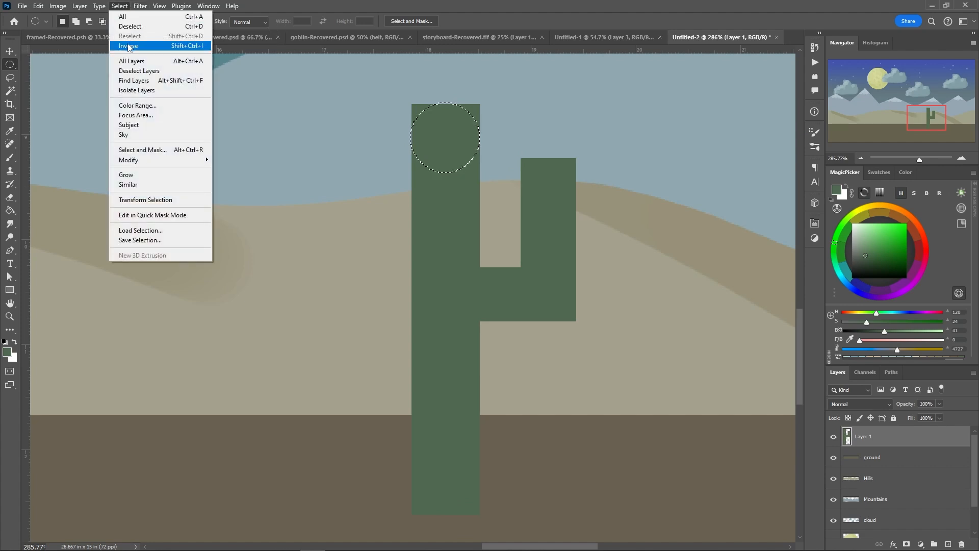
left_click(128, 45)
right_click(411, 124)
left_click(434, 103)
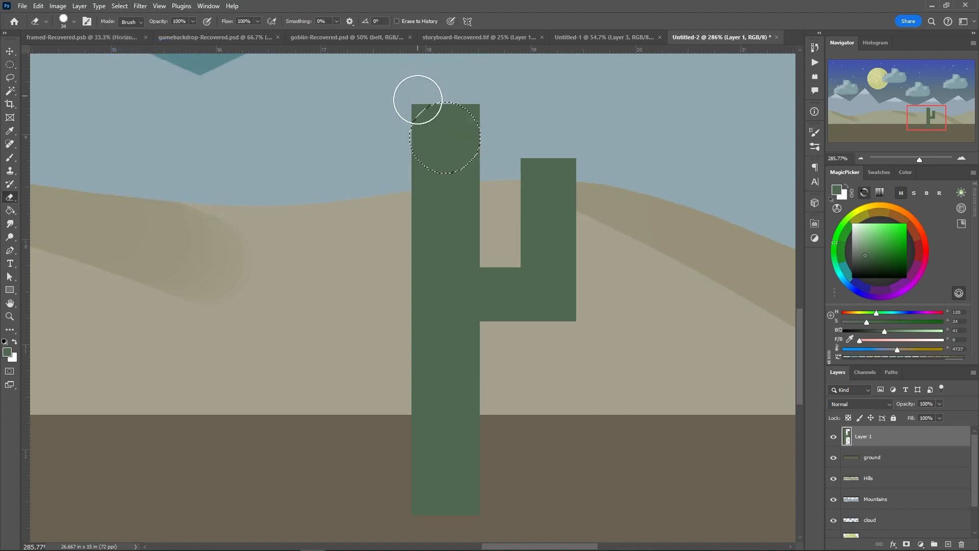
mouse_move(417, 99)
left_mouse_down()
mouse_move(411, 87)
mouse_move(476, 104)
left_mouse_up()
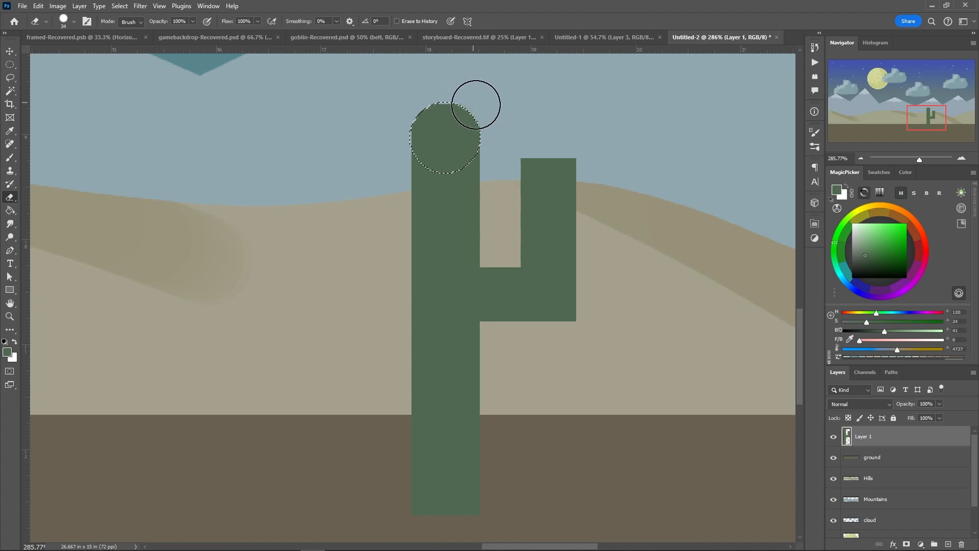
Clear the selection and select a circle as wide as the cactus arm over its top end with the Elliptical Marquee.
left_click(10, 65)
key("ctrl+d")
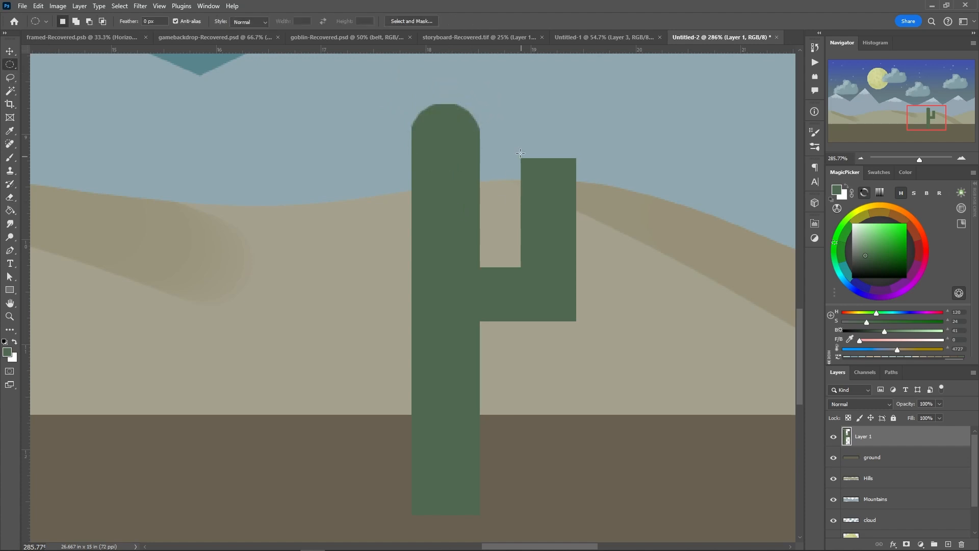
left_click_drag(520, 158, 577, 215)
Invert the circular selection and erase the arm's square top corners with the 34 px Eraser.
left_click(120, 10)
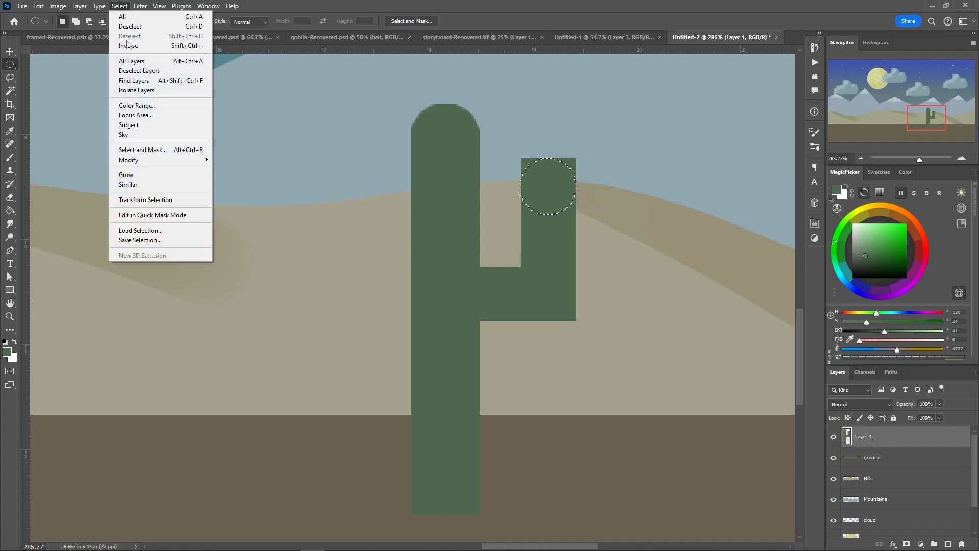
key("Escape")
right_click(526, 154)
left_click(540, 141)
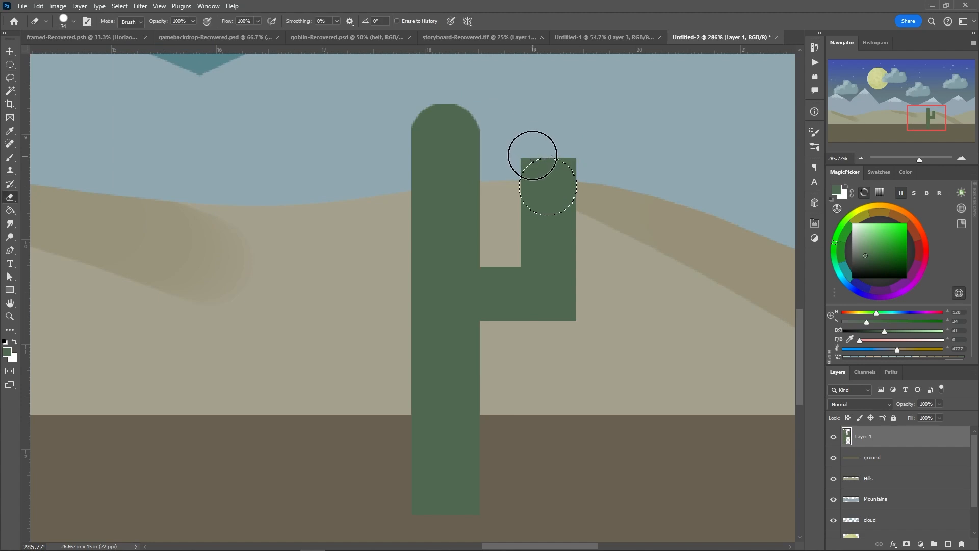
left_click_drag(531, 162, 567, 153)
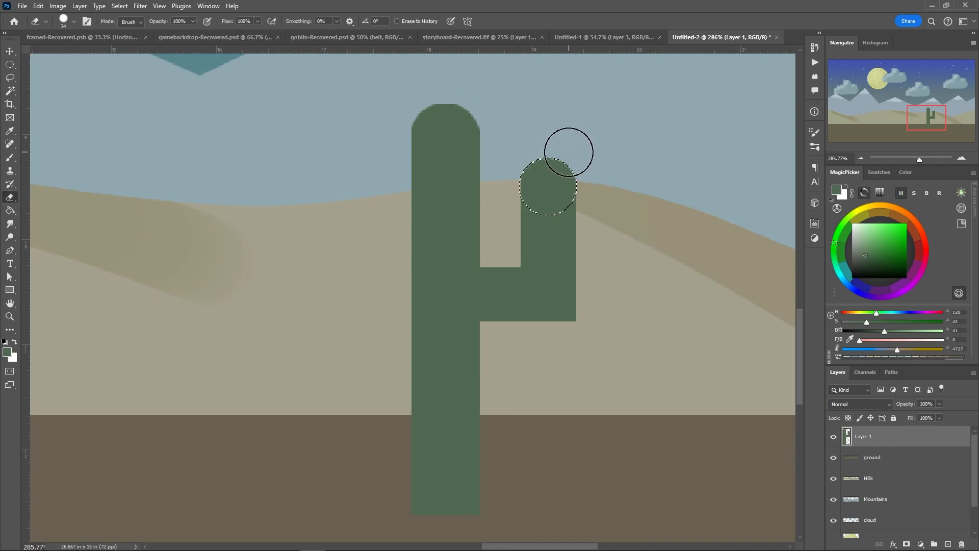
Replace the selection with a circle as wide as the arm, fitted into the arm's outer lower corner.
left_click(14, 66)
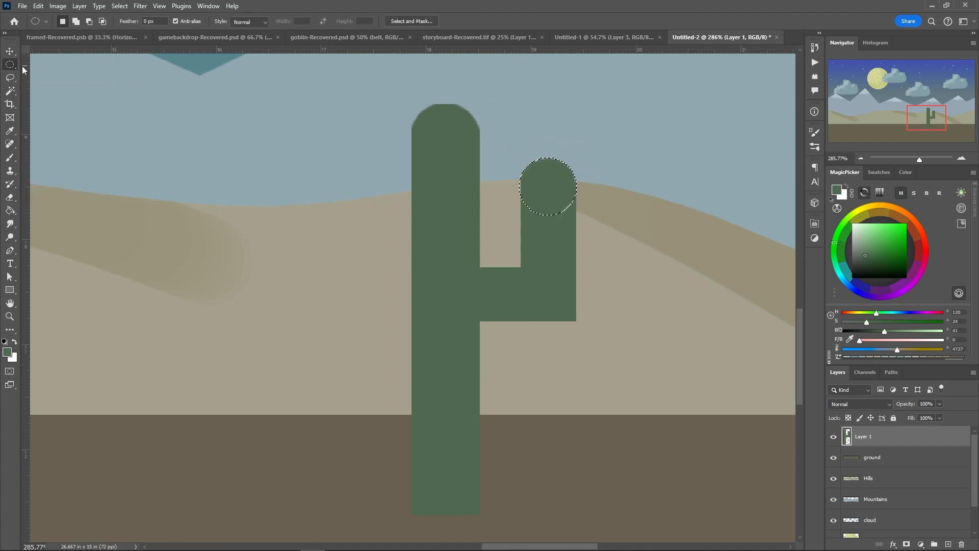
left_click(547, 199)
left_click_drag(575, 321, 522, 267)
Invert the circular selection, erase the arm's square outer lower corner with the 34 px Eraser, and deselect.
left_click(119, 6)
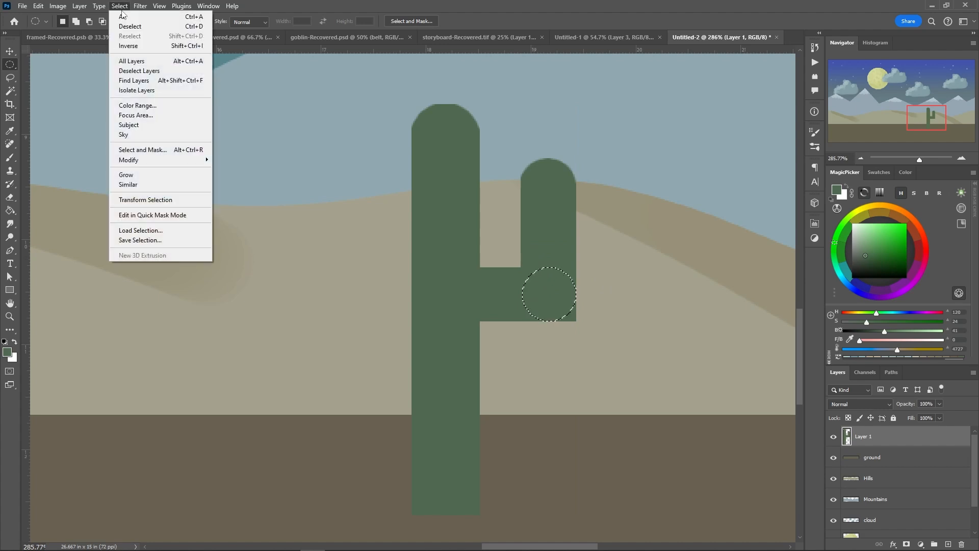
left_click(135, 47)
right_click(561, 313)
left_click(586, 289)
left_click(582, 326)
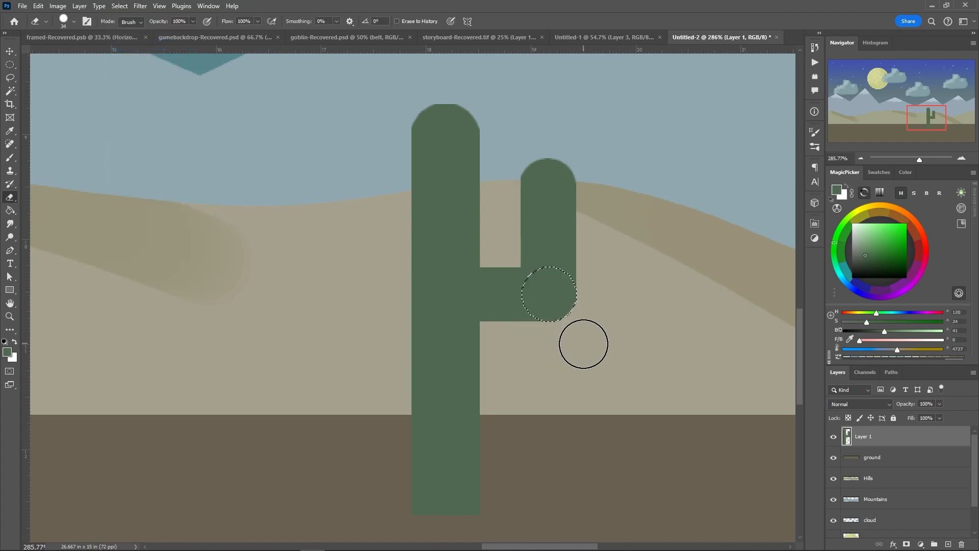
right_click(508, 372)
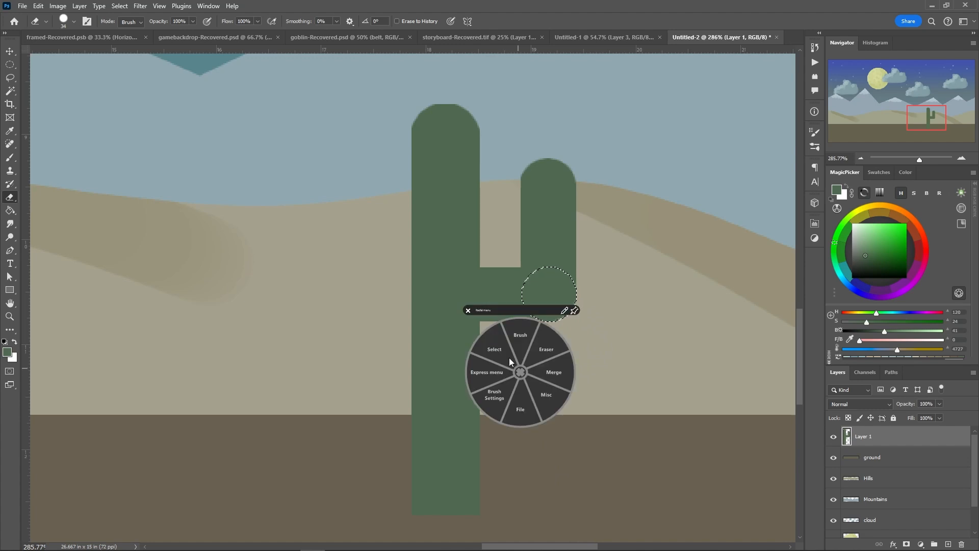
left_click(503, 359)
left_click(472, 329)
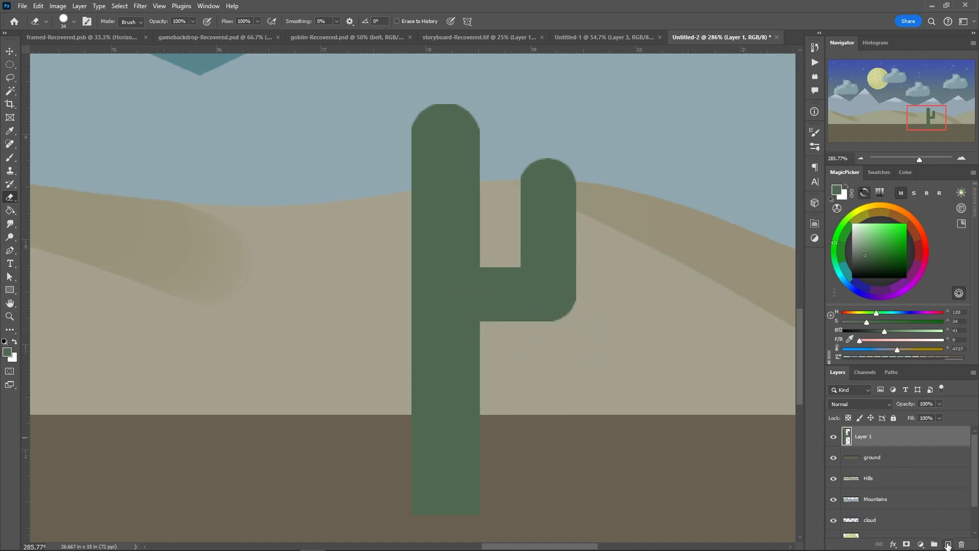
Add a new layer clipped to the cactus layer and set the foreground colour to light green (H 137, S 18, B 62).
left_click(948, 544)
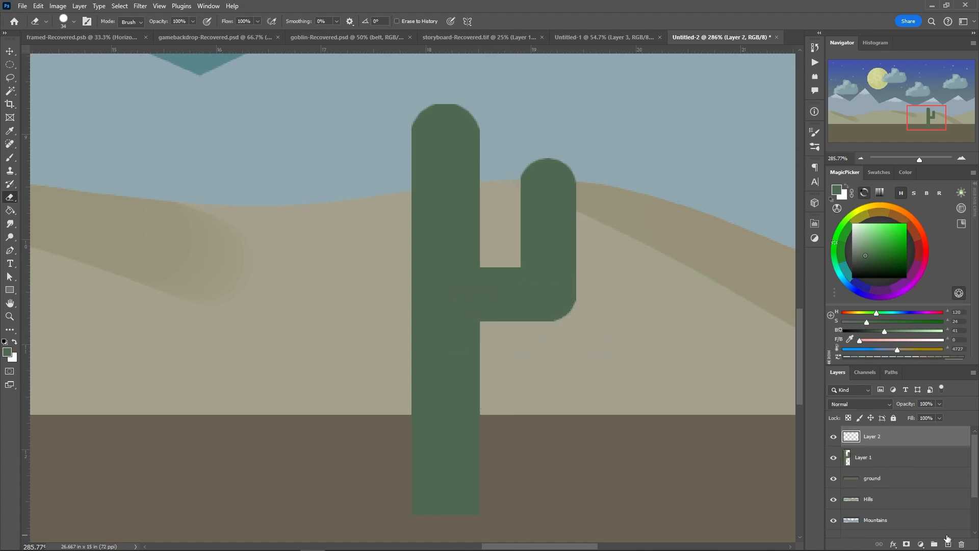
left_click(846, 444, "alt")
left_click_drag(867, 250, 861, 243)
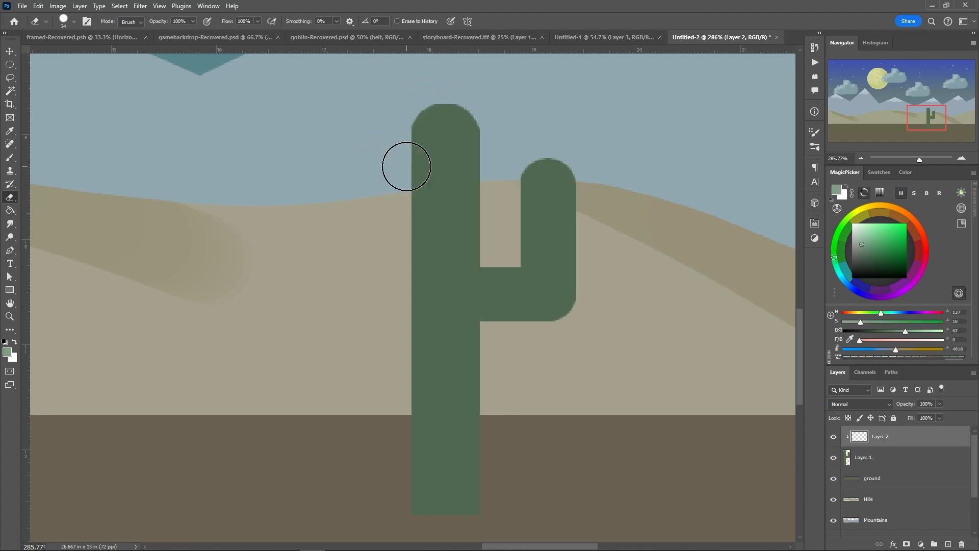
Brush a light green highlight down the left side of the cactus trunk and, with a 25 px brush, down the left side of its arm.
left_click(10, 157)
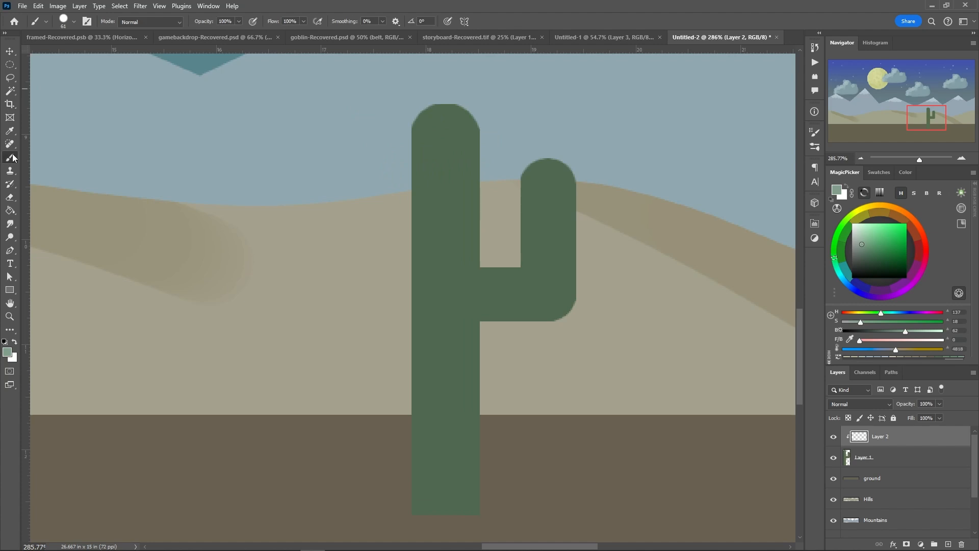
mouse_move(409, 98)
left_mouse_down()
mouse_move(394, 109)
mouse_move(388, 175)
mouse_move(389, 492)
left_mouse_up()
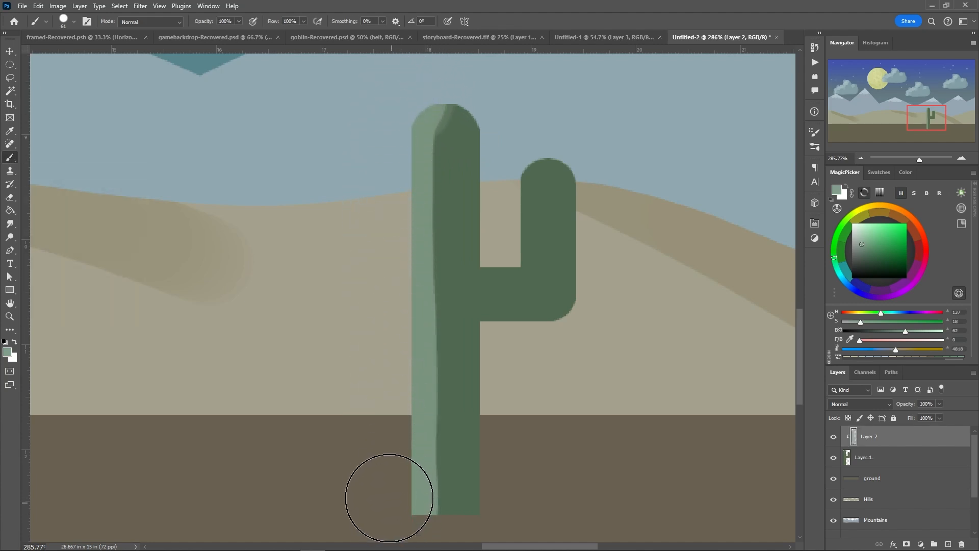
right_click(538, 243)
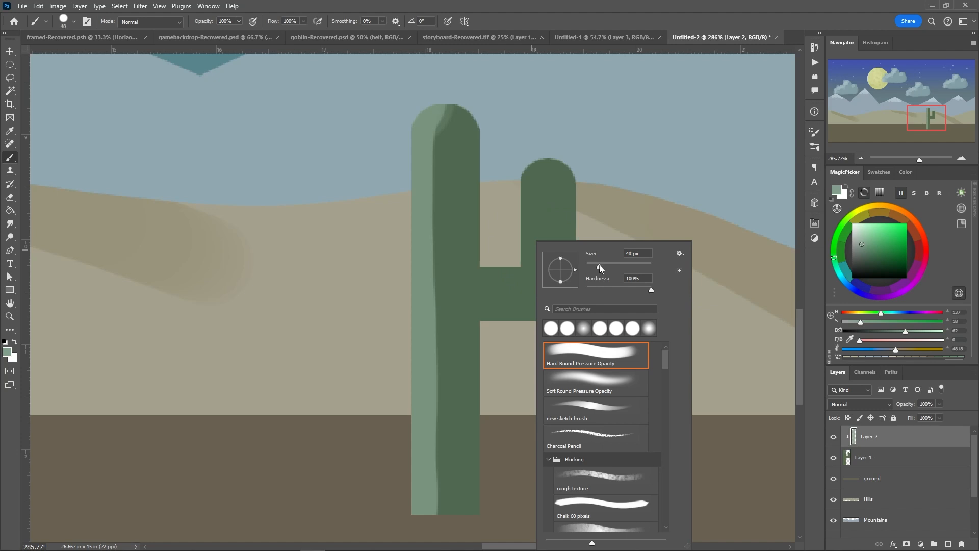
left_click_drag(603, 265, 594, 266)
mouse_move(533, 154)
left_mouse_down()
mouse_move(520, 168)
mouse_move(515, 254)
mouse_move(492, 285)
left_mouse_up()
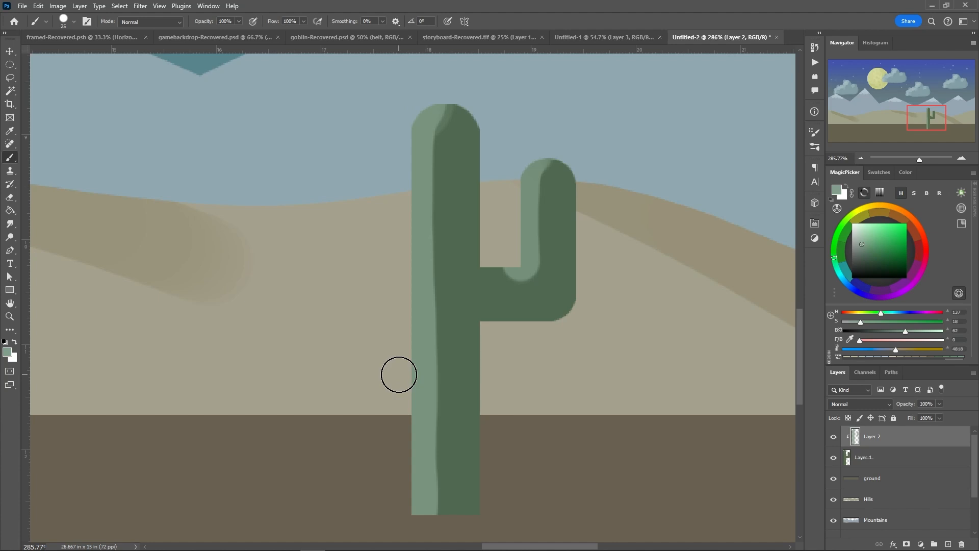
Extend the light green highlight along the arm's inner elbow to the trunk and over the trunk's rounded top.
key("ctrl+0")
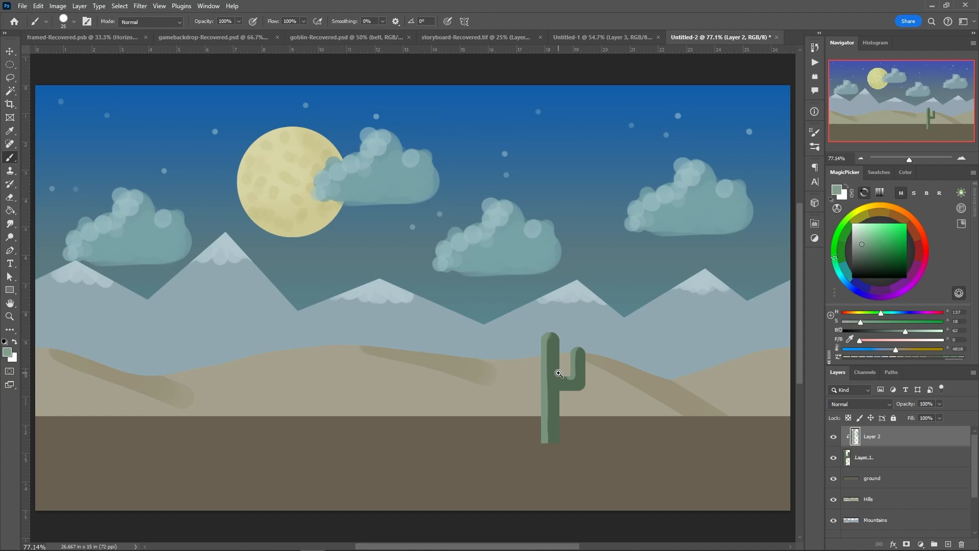
left_click_drag(561, 374, 616, 397)
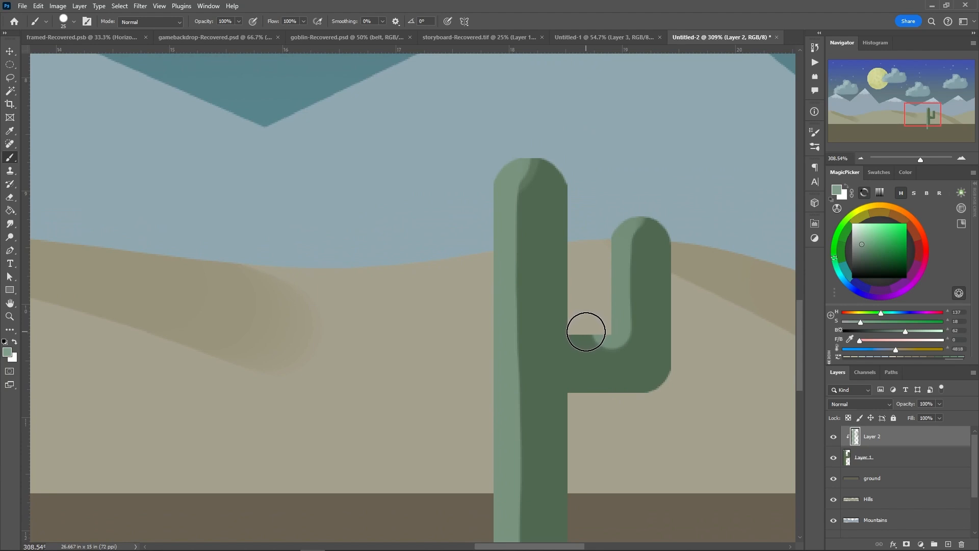
left_click_drag(587, 331, 608, 316)
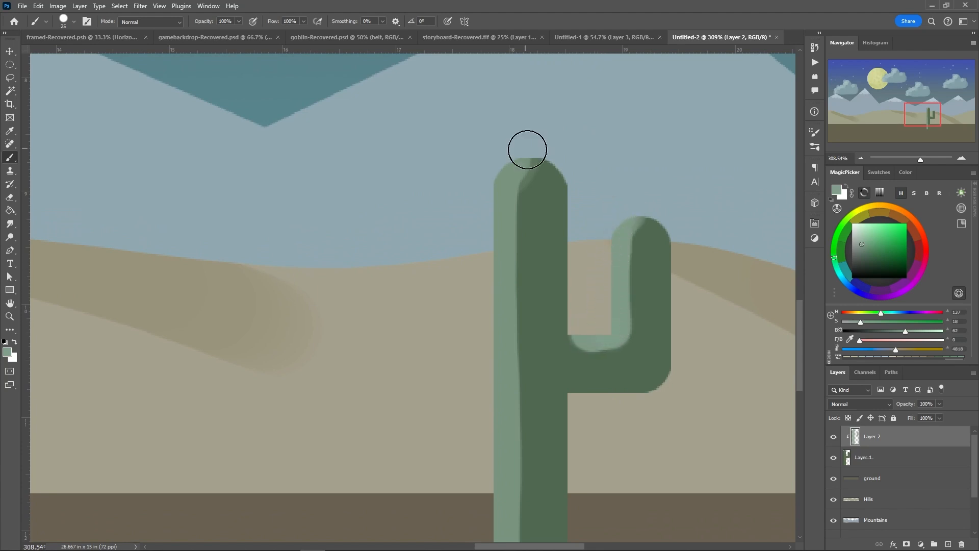
left_click_drag(548, 150, 505, 160)
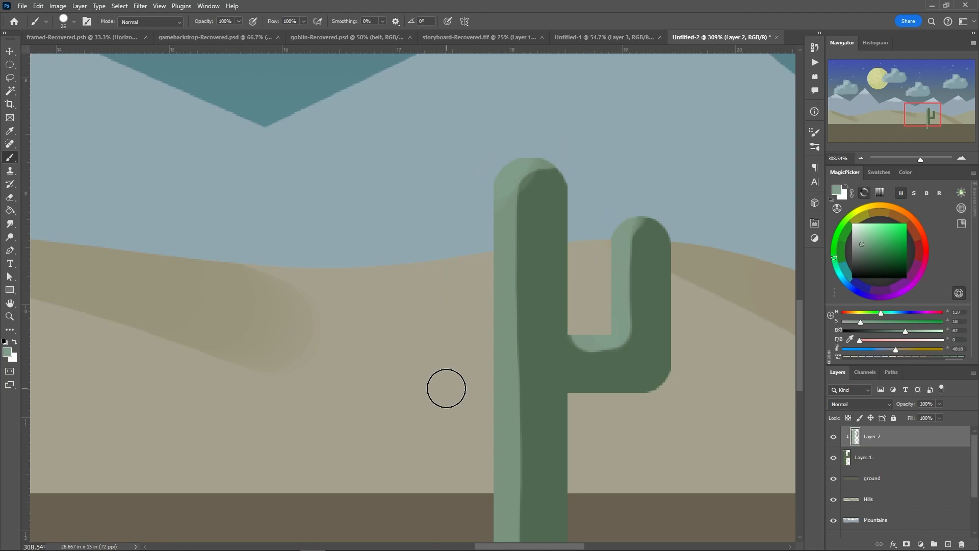
Merge the highlight layer down into the cactus layer.
left_click(79, 6)
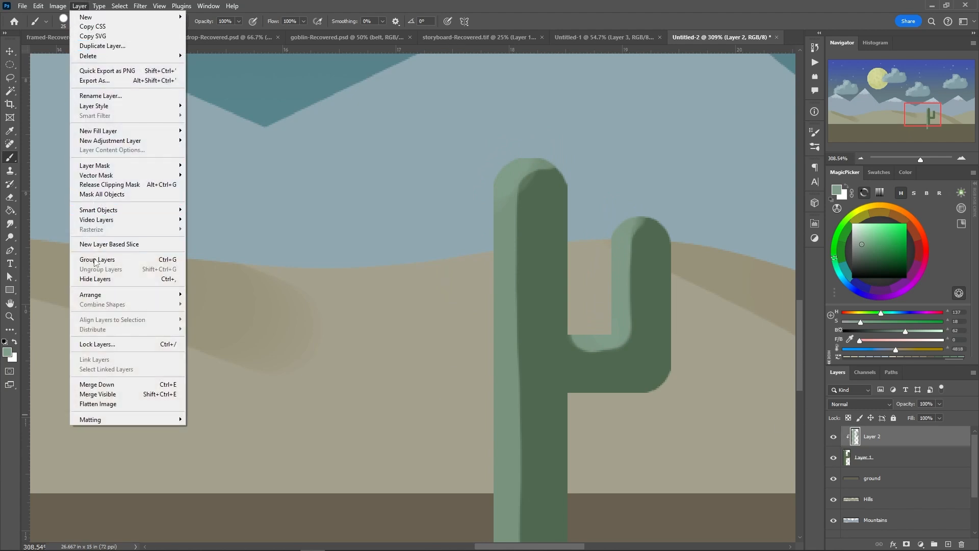
left_click(97, 385)
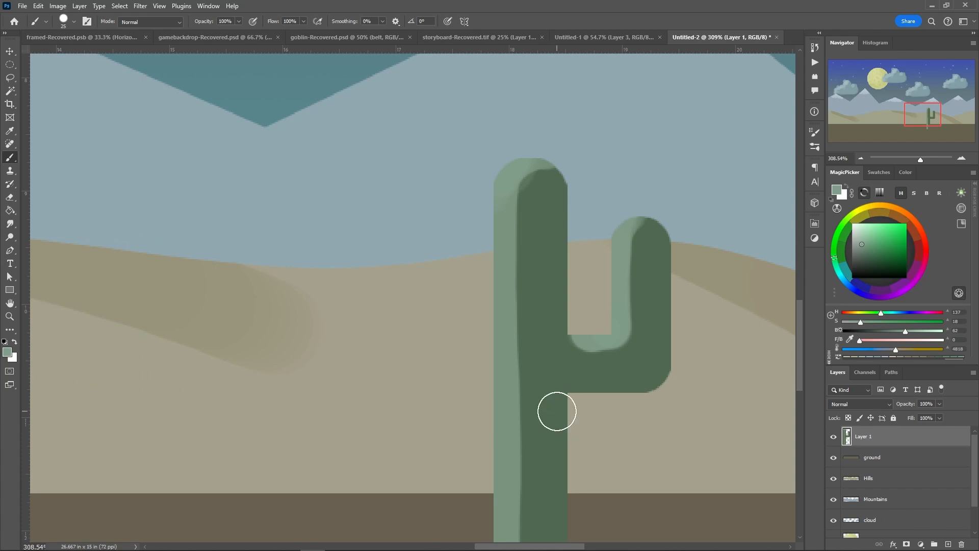
key("ctrl+0")
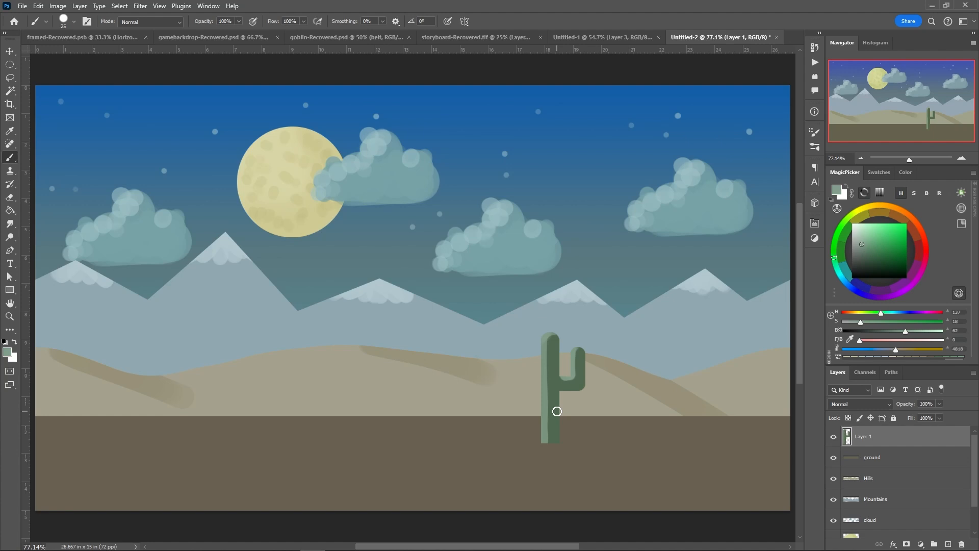
Add a new layer above the cactus and outline a jagged rock shape on the ground left of the cactus with the Lasso.
left_click(11, 79)
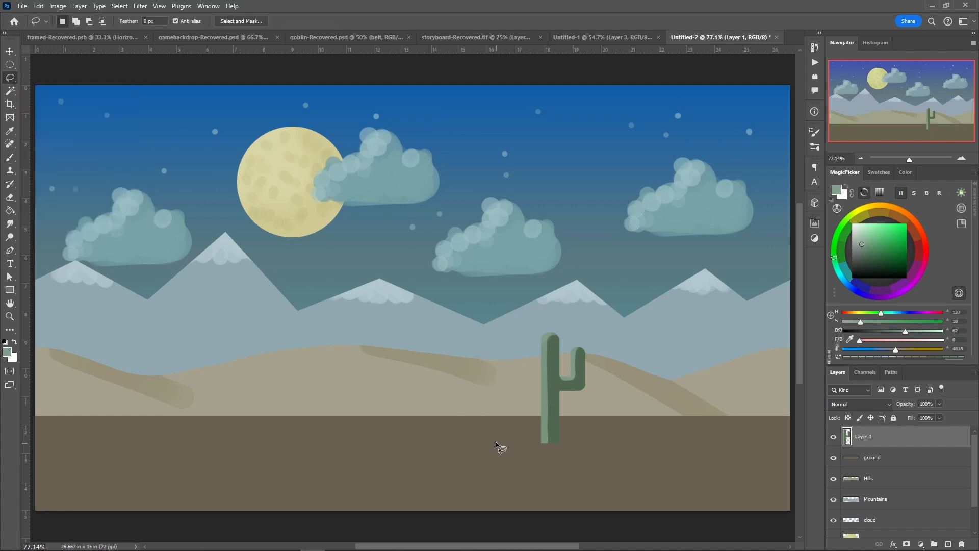
left_click(948, 544)
mouse_move(476, 443)
left_mouse_down()
mouse_move(440, 409)
mouse_move(402, 424)
mouse_move(382, 453)
mouse_move(402, 454)
left_mouse_up()
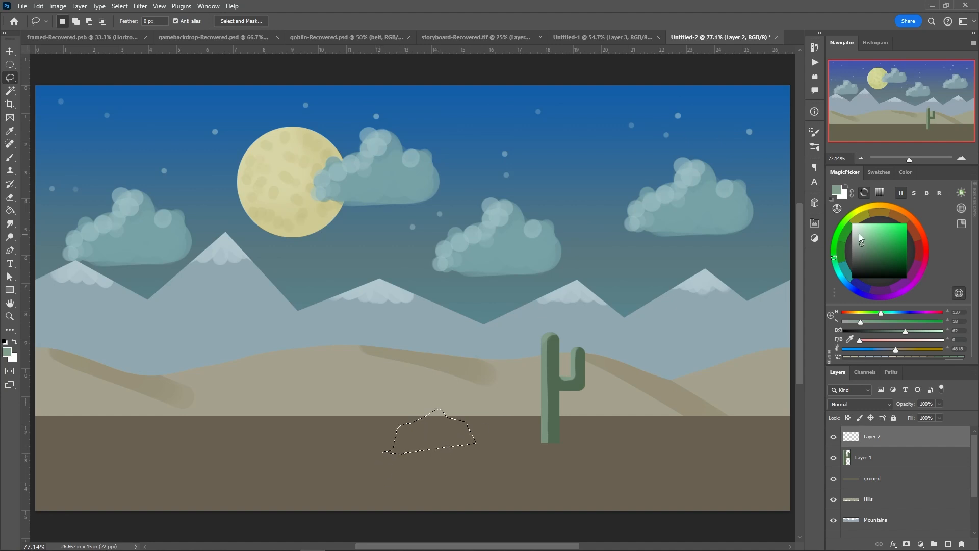
Choose a muted orange-brown foreground colour and fill the rock selection with it.
left_click(863, 209)
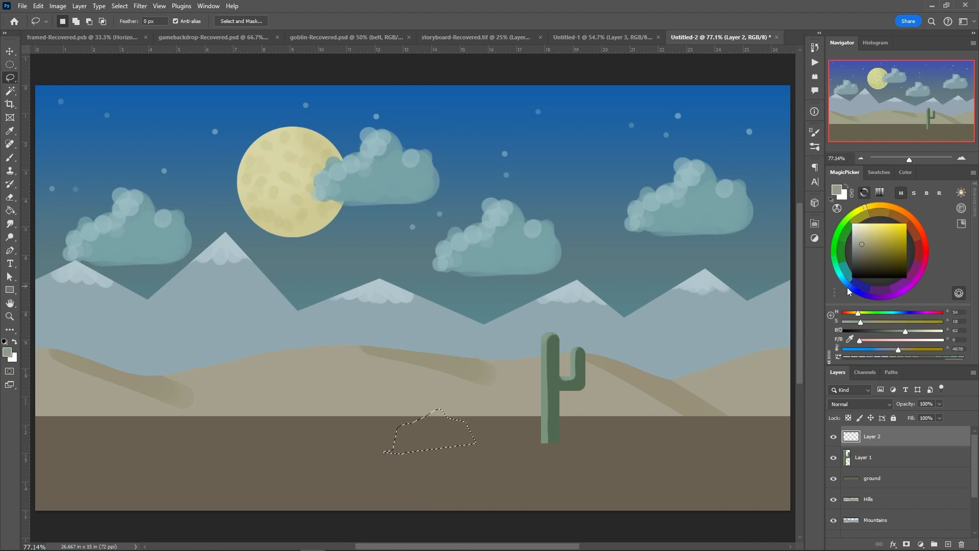
left_click(905, 174)
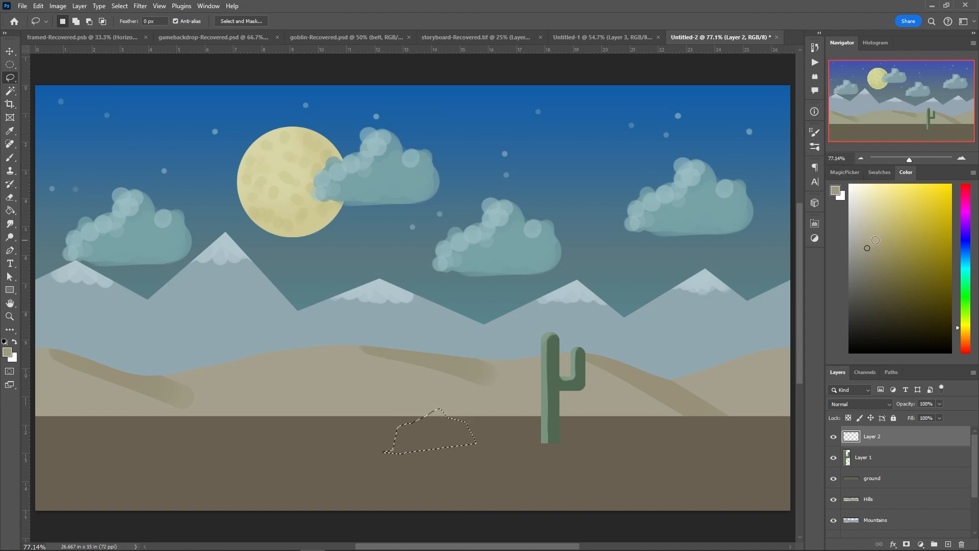
left_click(872, 260)
left_click(965, 339)
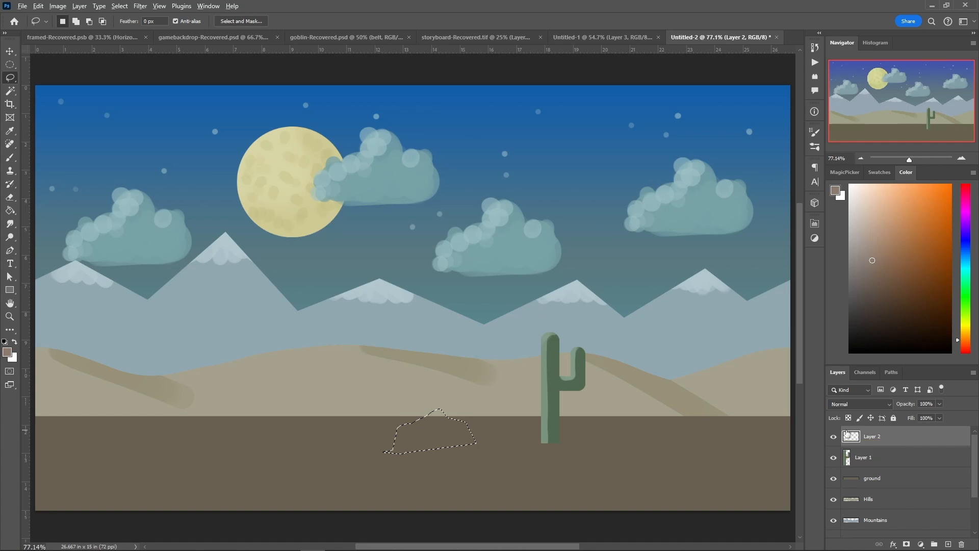
key("alt+BackSpace")
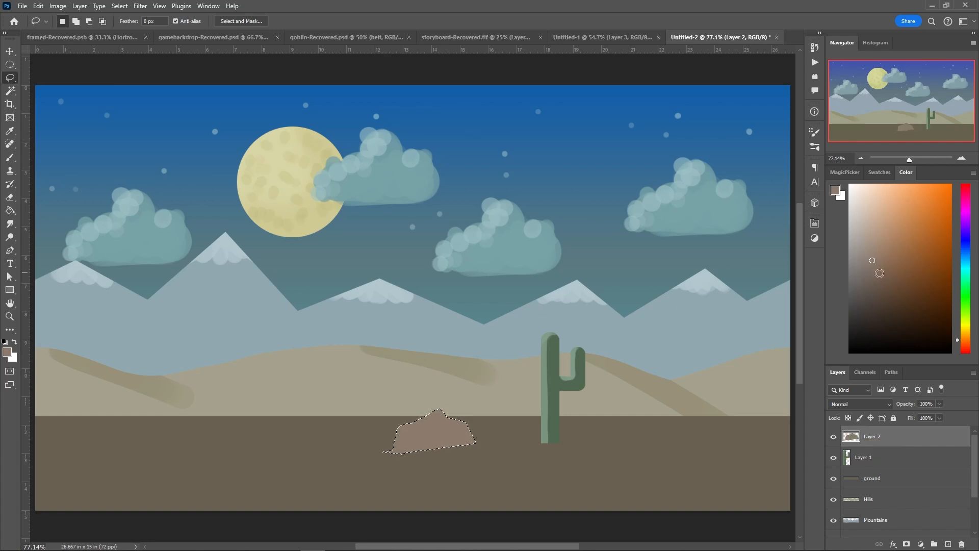
Shade the rock's right side and base with a darker reddish brown using the 25 px brush, and deselect.
left_click(881, 278)
left_click(959, 344)
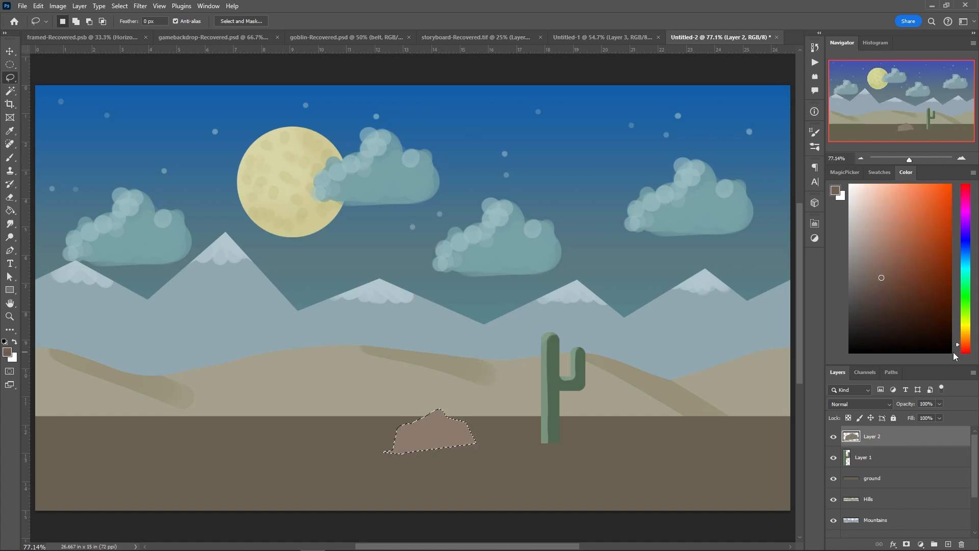
right_click(463, 433)
left_click(455, 383)
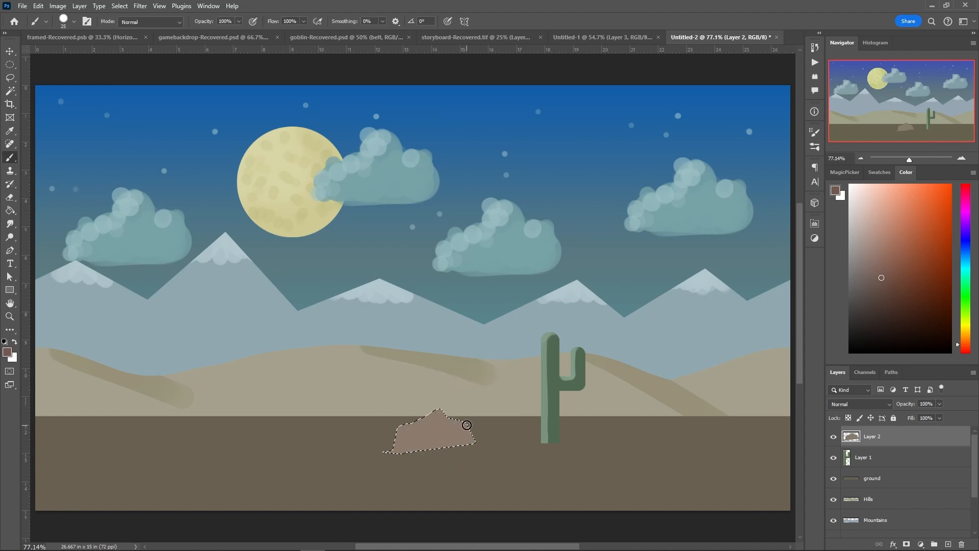
mouse_move(467, 424)
left_mouse_down()
mouse_move(467, 453)
mouse_move(439, 408)
mouse_move(459, 424)
mouse_move(464, 454)
mouse_move(455, 422)
mouse_move(464, 446)
mouse_move(430, 420)
mouse_move(409, 432)
mouse_move(459, 428)
mouse_move(439, 442)
mouse_move(419, 438)
mouse_move(403, 455)
mouse_move(457, 443)
mouse_move(410, 450)
mouse_move(459, 431)
mouse_move(441, 442)
mouse_move(474, 446)
left_mouse_up()
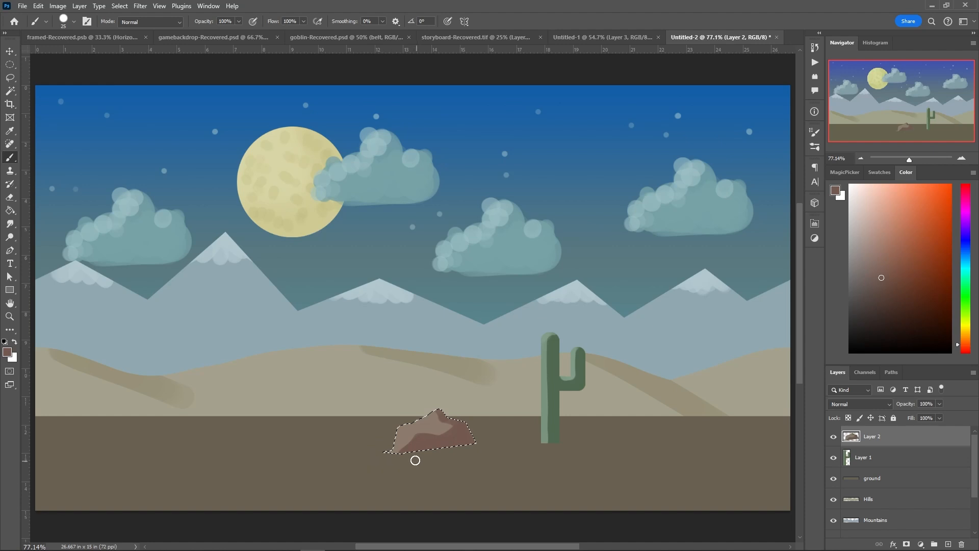
right_click(400, 461)
left_click(371, 437)
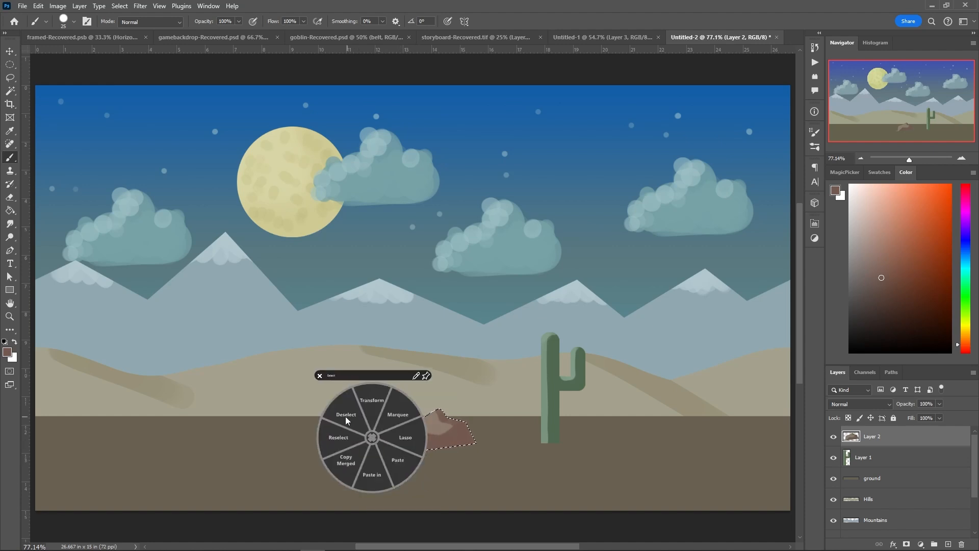
left_click(346, 420)
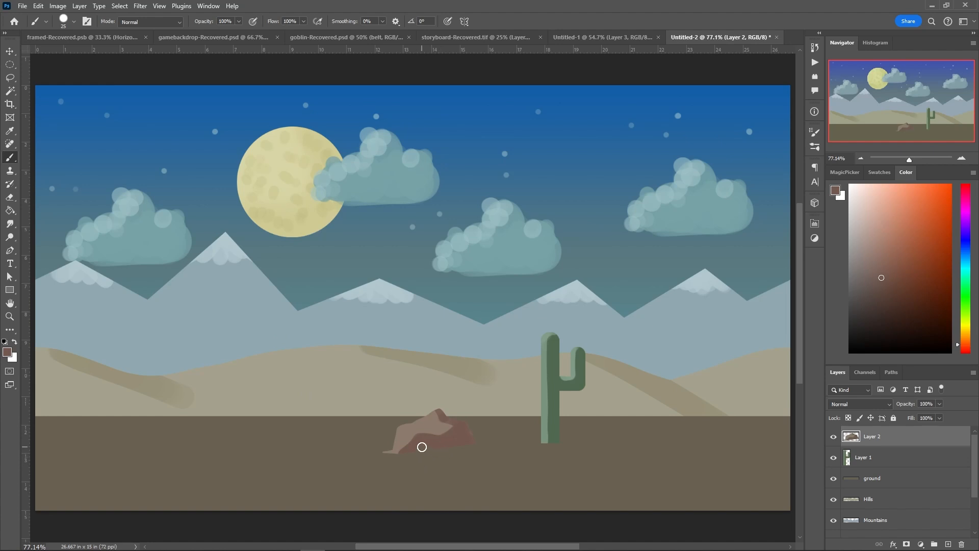
Lower the rock layer's saturation to -17 with a Hue/Saturation adjustment.
left_click(58, 6)
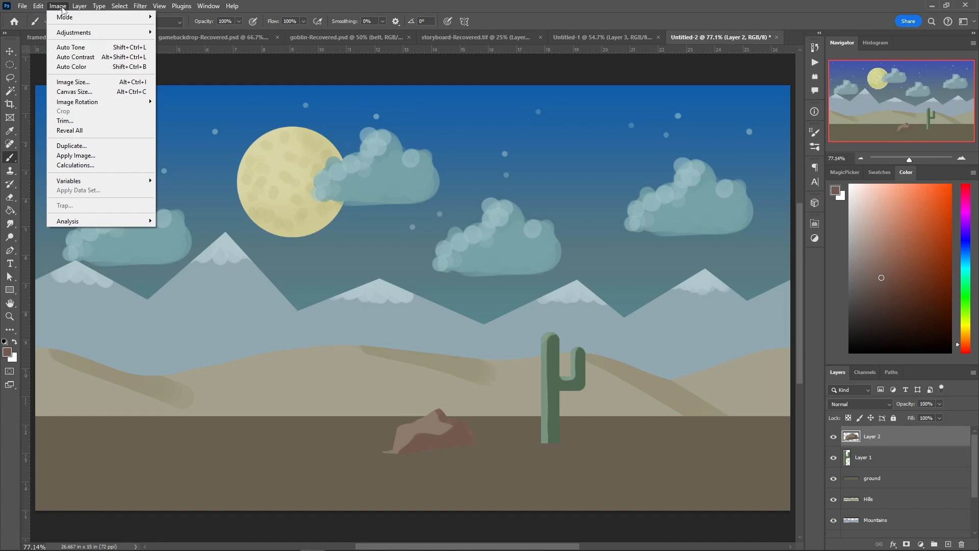
mouse_move(66, 34)
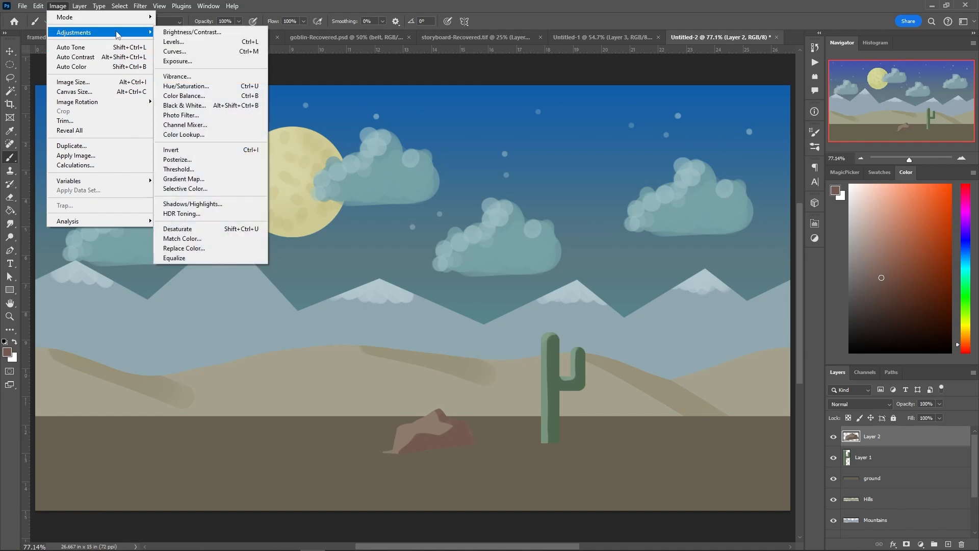
left_click(177, 88)
left_click_drag(355, 347, 602, 344)
left_click_drag(617, 439, 609, 439)
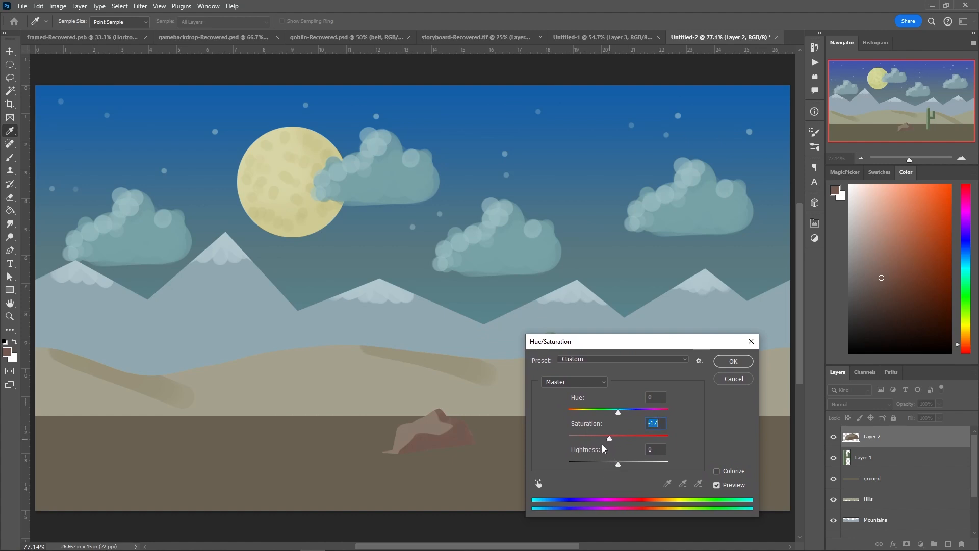
left_click(733, 361)
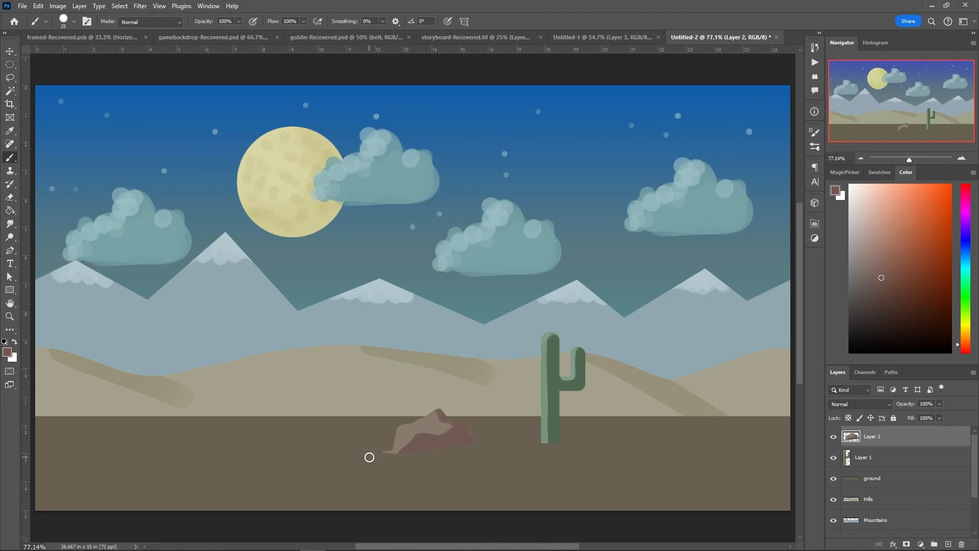
Add a new layer above the rock, outline a spiky grass tuft at the rock's left edge with the Lasso, and fill it with muted green.
left_click(947, 543)
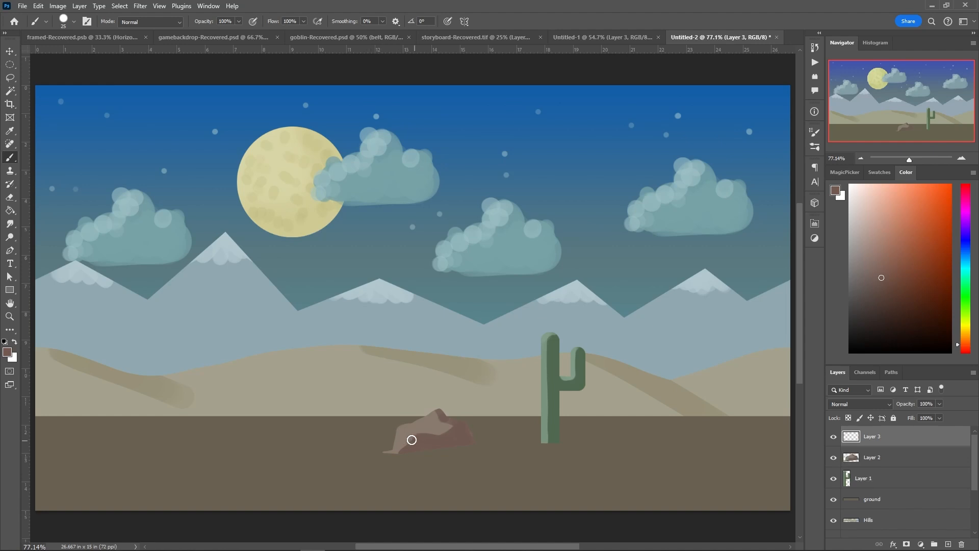
left_click(10, 78)
left_click(966, 302)
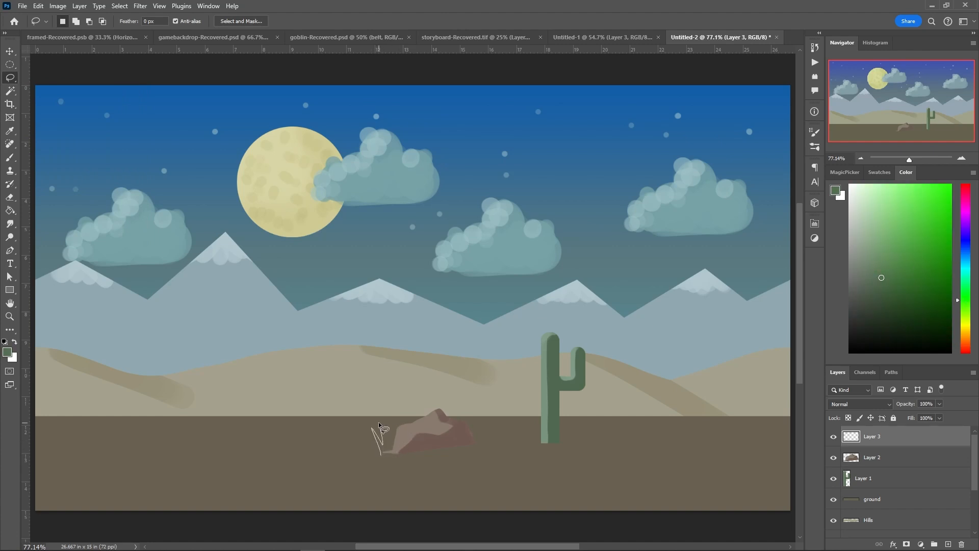
mouse_move(378, 423)
left_mouse_down()
mouse_move(388, 441)
mouse_move(390, 422)
mouse_move(394, 447)
mouse_move(398, 439)
mouse_move(396, 455)
mouse_move(368, 452)
left_mouse_up()
key("alt+BackSpace")
Shade the lower part of the grass tuft with a darker green using the 25 px brush, and deselect.
left_click(883, 293)
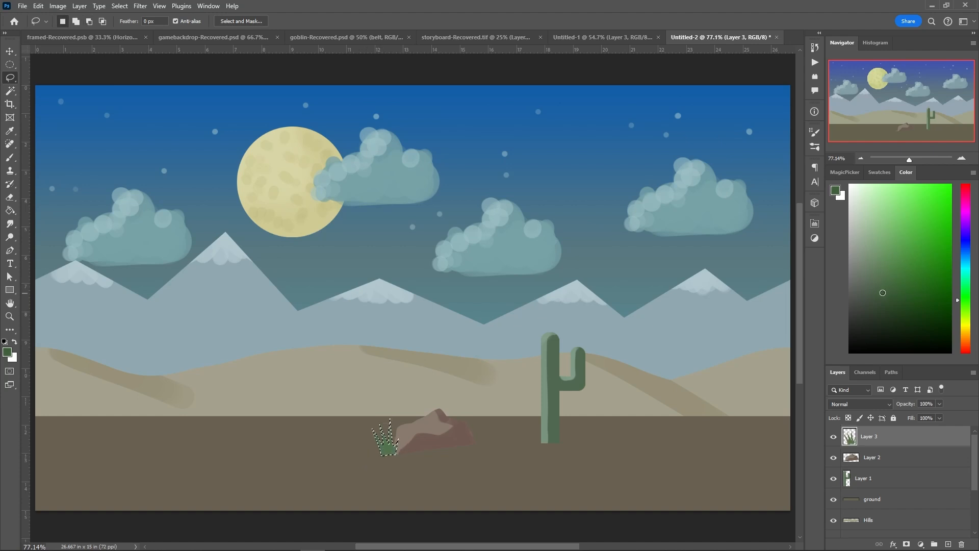
right_click(420, 428)
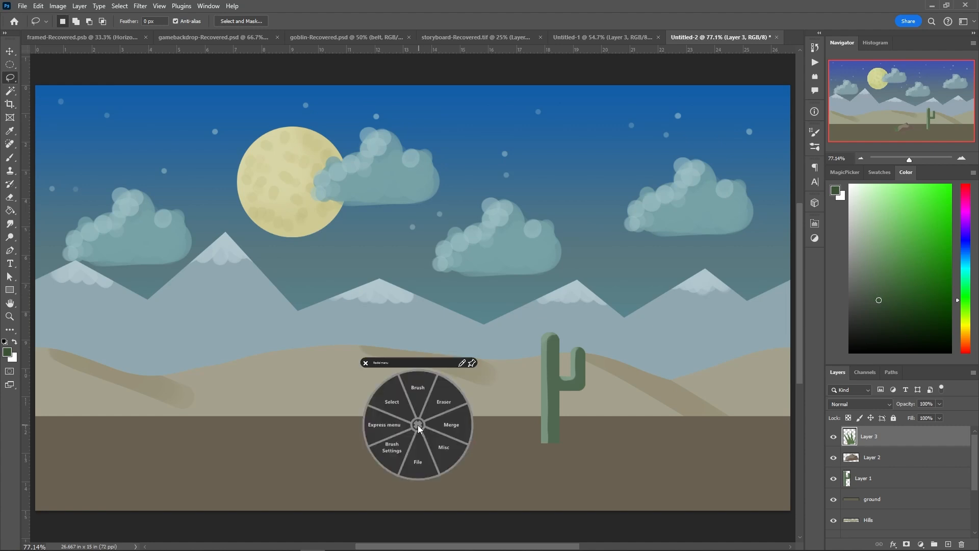
left_click(426, 389)
mouse_move(400, 445)
left_mouse_down()
mouse_move(392, 423)
mouse_move(389, 479)
left_mouse_up()
left_click_drag(385, 421, 389, 490)
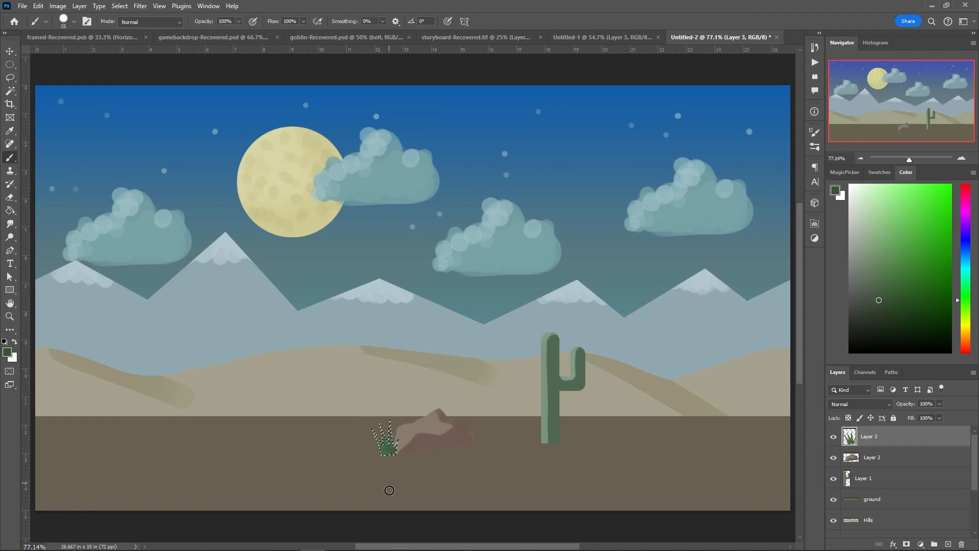
right_click(351, 424)
left_click(307, 397)
Duplicate the grass tuft to the base of the cactus and to the far left of the ground's upper edge.
left_click(8, 53)
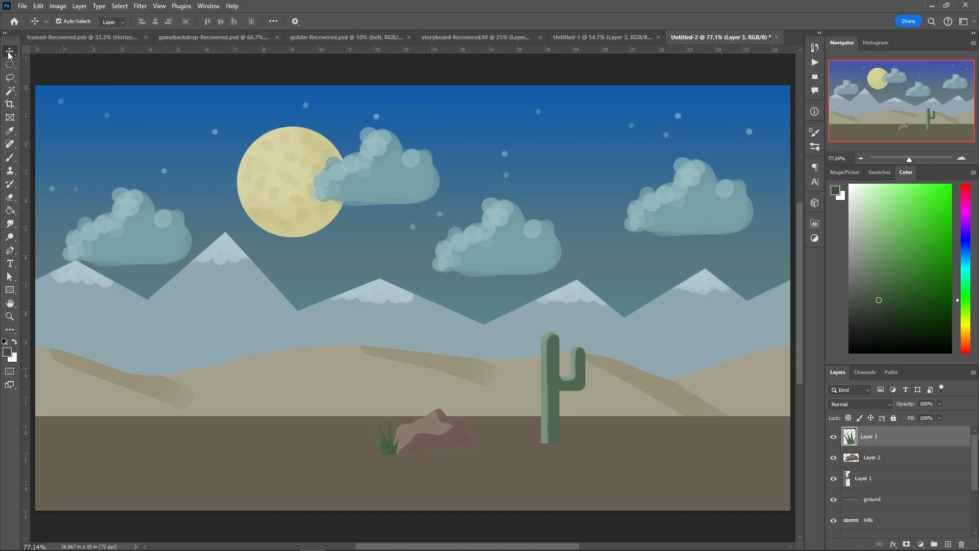
left_click_drag(388, 453, 535, 442)
left_click(386, 441)
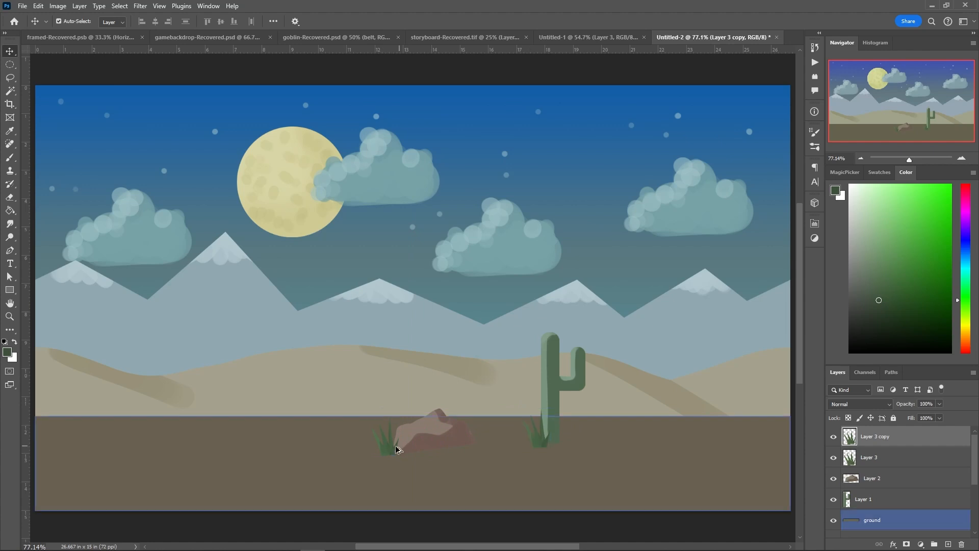
left_click(391, 453)
left_click_drag(351, 443, 117, 423)
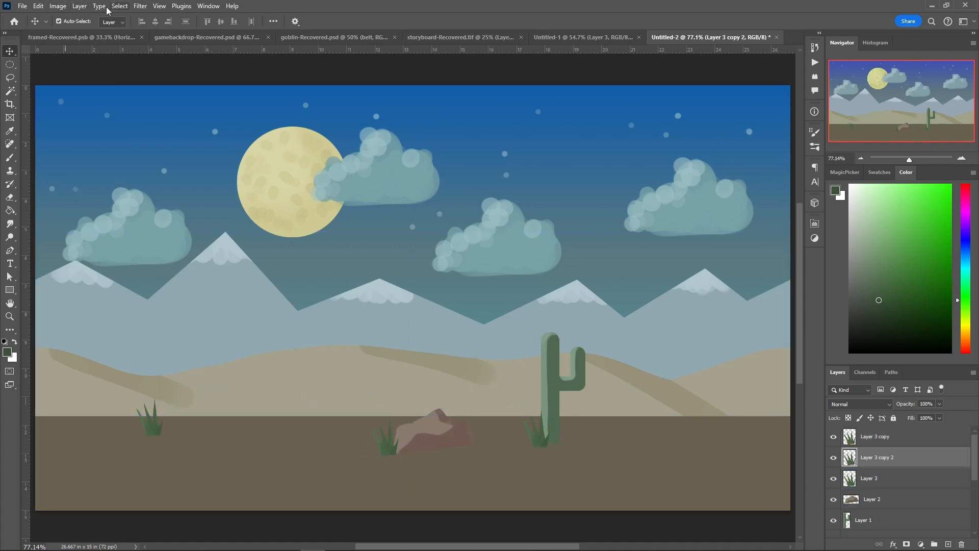
Scale the far-left grass copy down to about 78% with Free Transform.
left_click(39, 6)
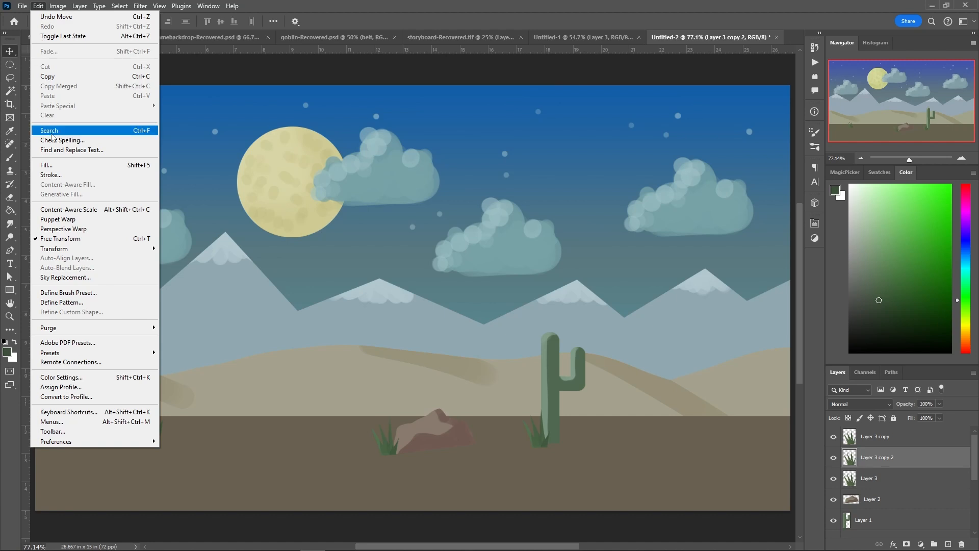
left_click(55, 239)
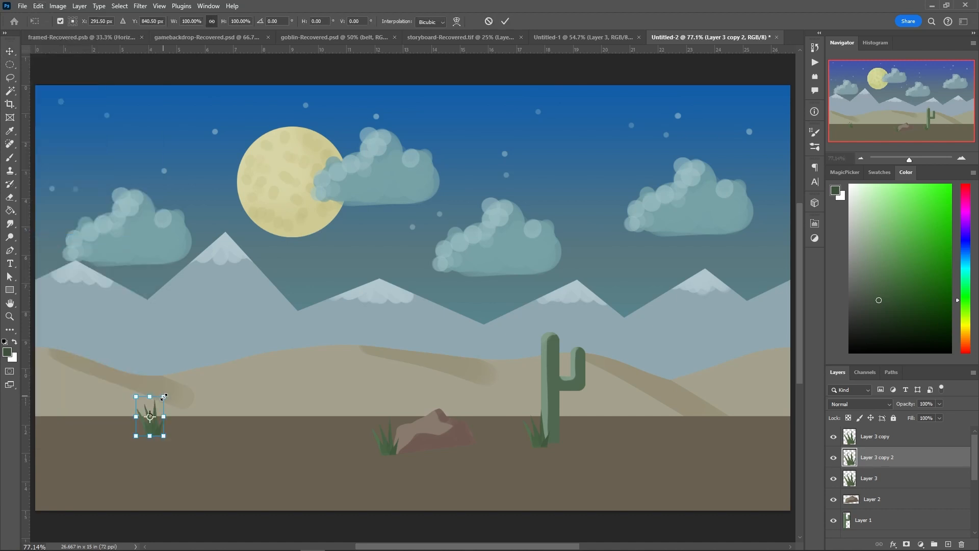
left_click_drag(164, 397, 157, 405)
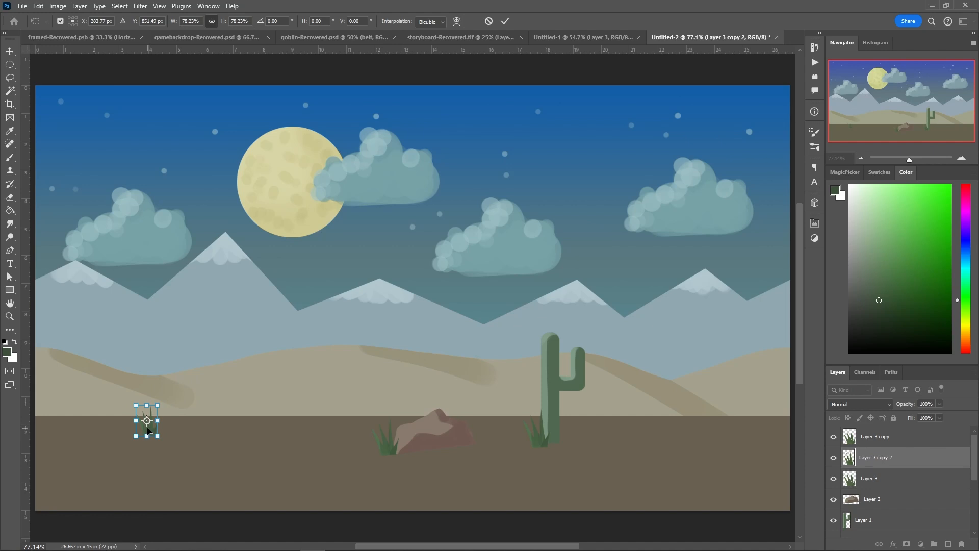
key("Return")
Duplicate the rock to the ground right of the cactus and scale the copy up to about 146%.
left_click(431, 441)
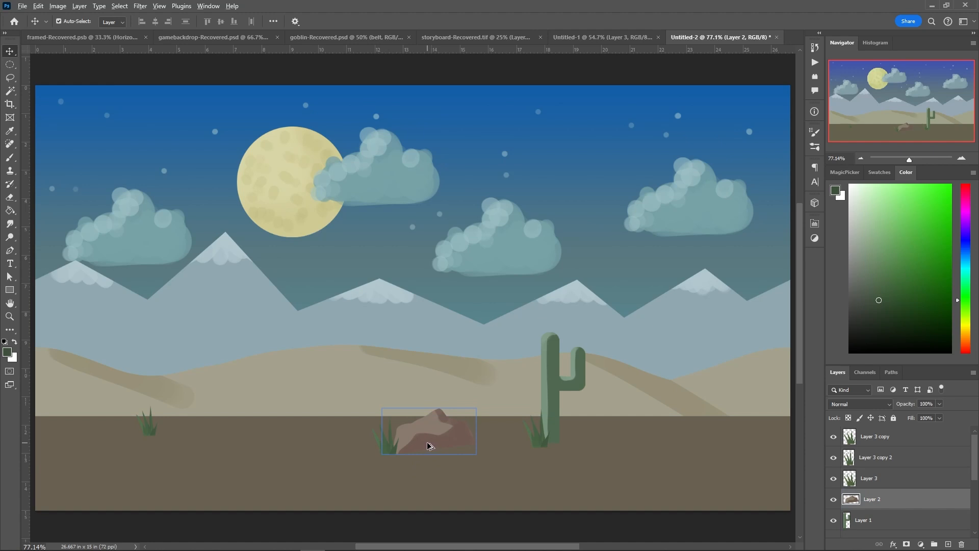
left_click_drag(427, 445, 676, 425)
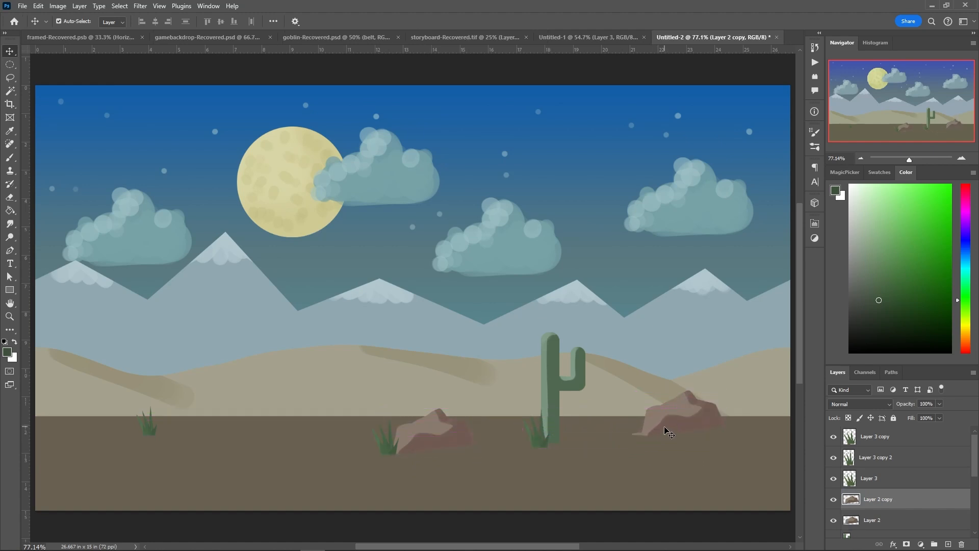
right_click(664, 428)
left_click(637, 411)
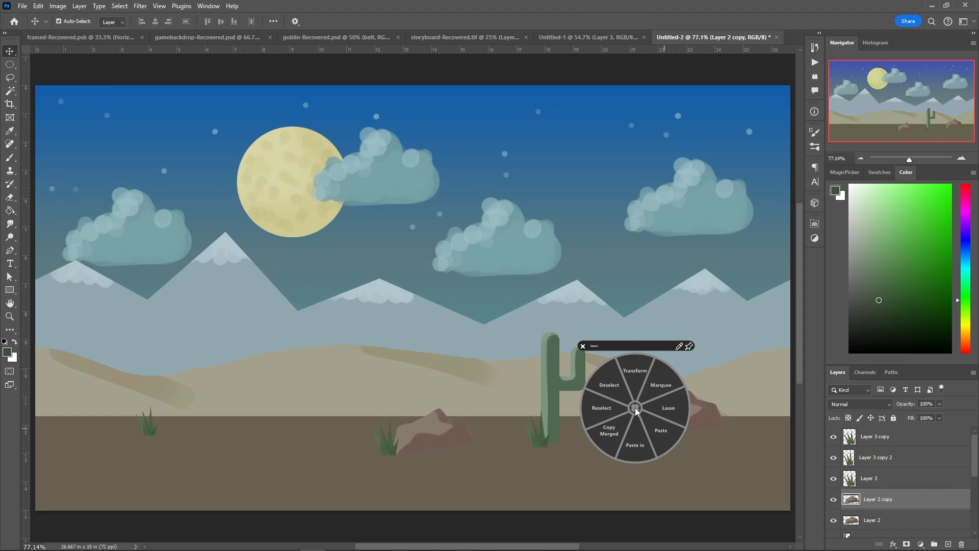
left_click(636, 376)
left_click_drag(630, 390, 588, 368)
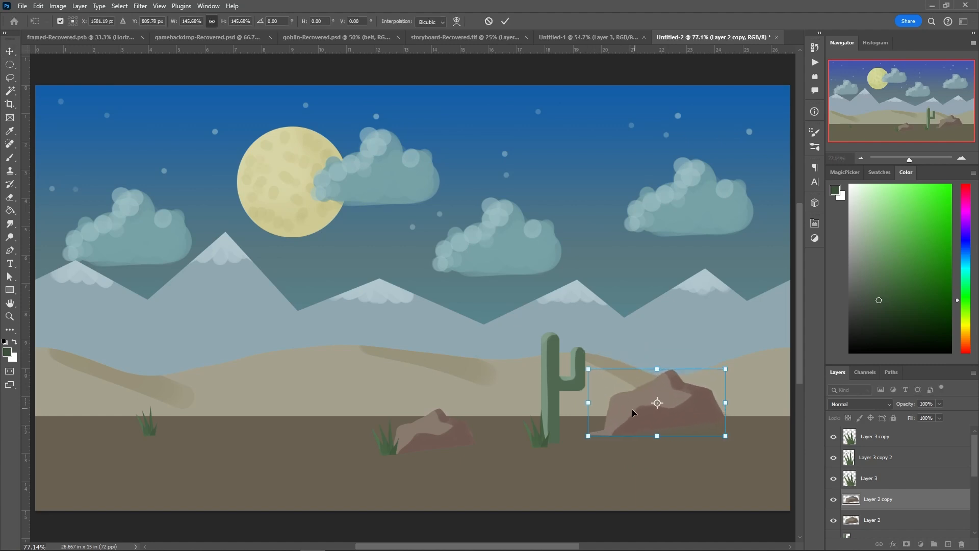
left_click_drag(632, 408, 635, 417)
Rotate the rock copy about 6.5°, skew its corners to flatten it to about 115% height, and apply the transform.
left_click_drag(737, 447, 736, 455)
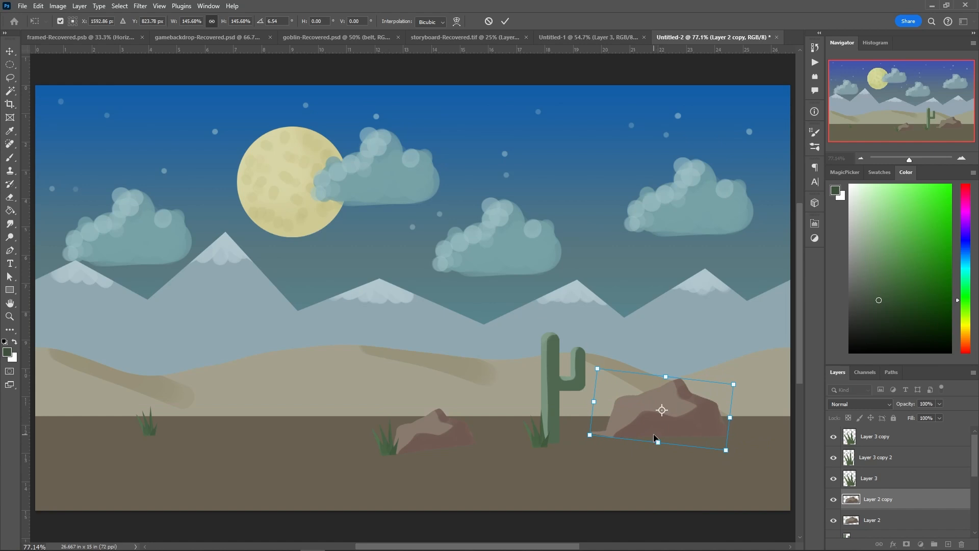
right_click(646, 414)
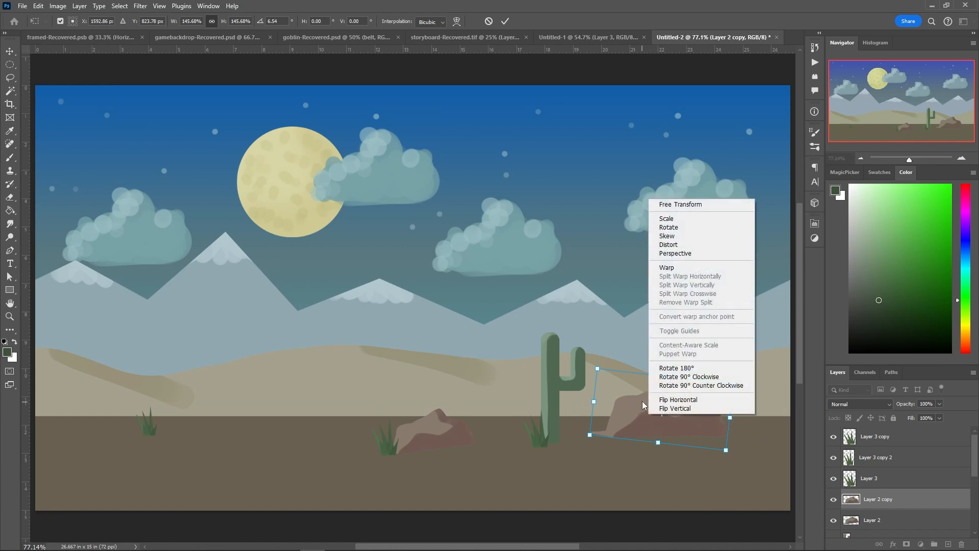
left_click(661, 237)
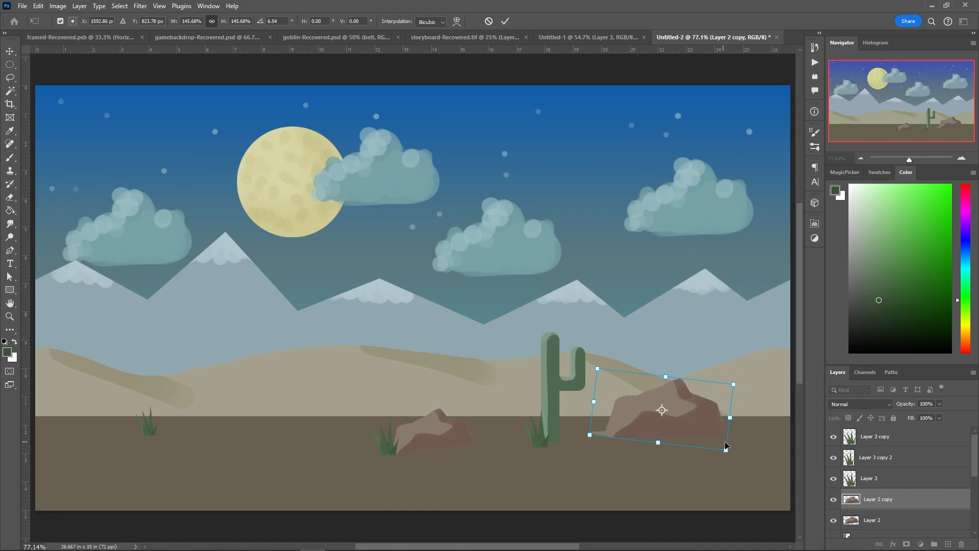
mouse_move(726, 450)
left_mouse_down()
mouse_move(727, 424)
mouse_move(727, 437)
left_mouse_up()
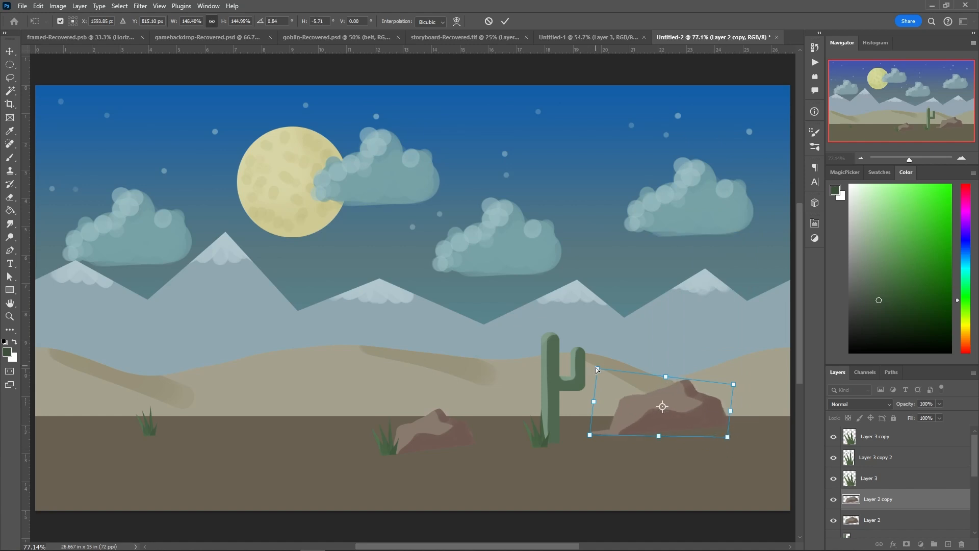
left_click_drag(596, 369, 597, 384)
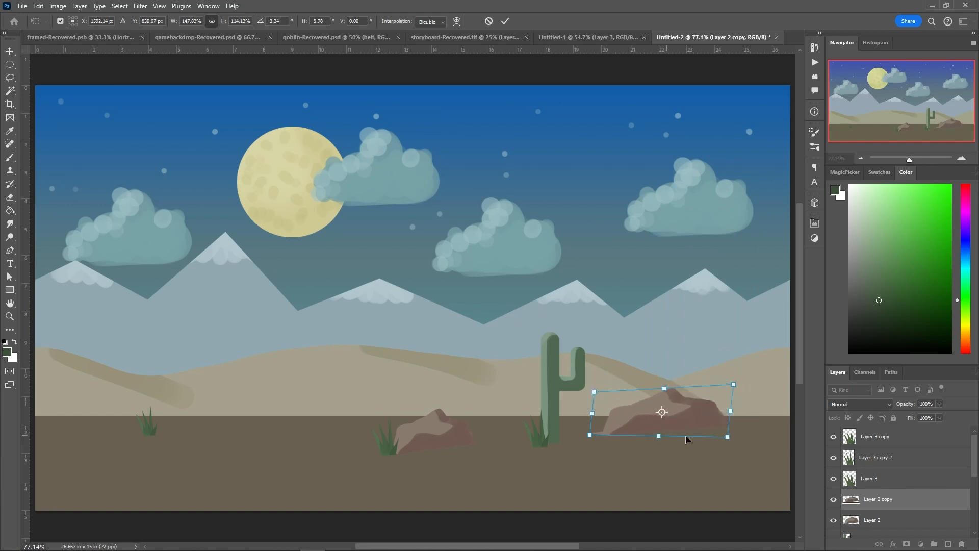
left_click_drag(731, 411, 731, 419)
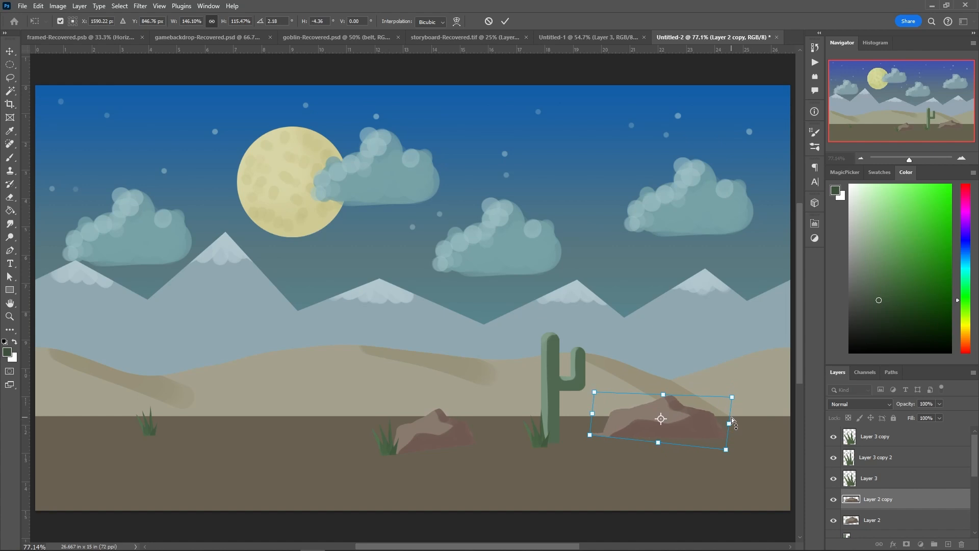
key("Return")
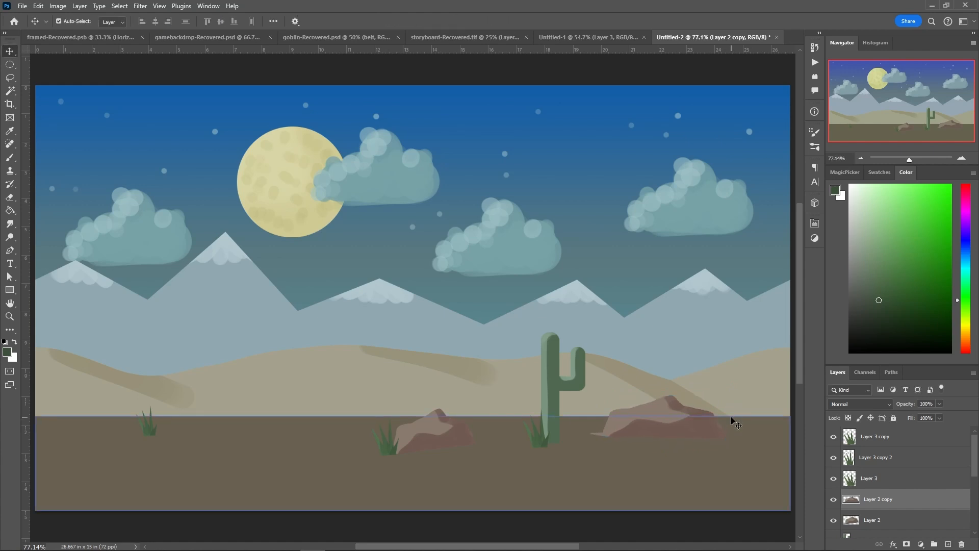
Duplicate the small far-left grass tuft to the left edge of the large rock beside the cactus.
left_click(151, 433)
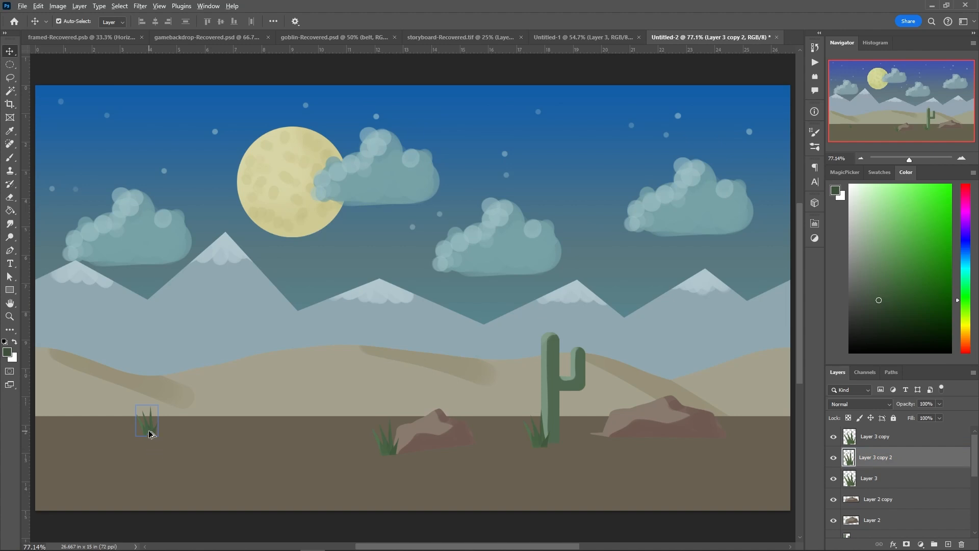
left_click_drag(151, 434, 601, 434)
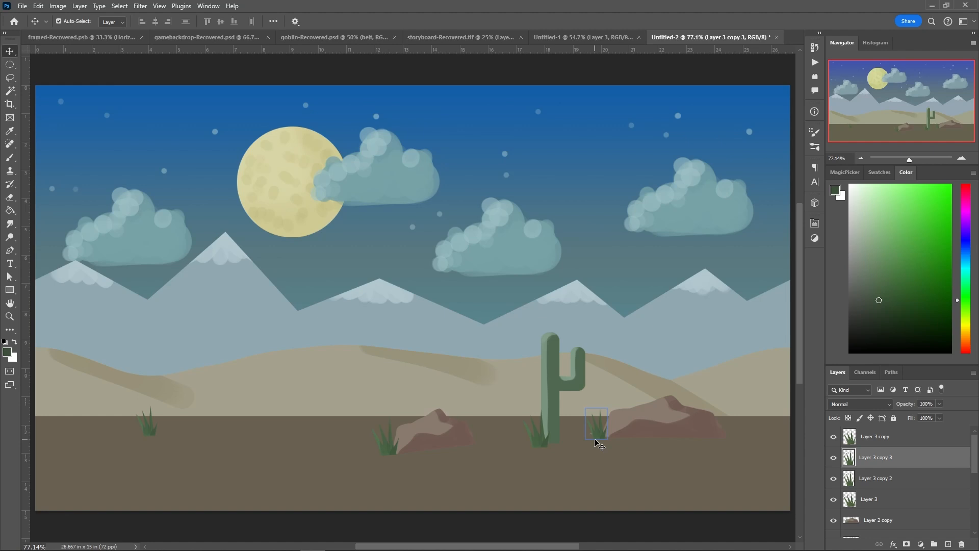
Select all foreground layers from the topmost grass copy down through the ground layer.
left_click(882, 437)
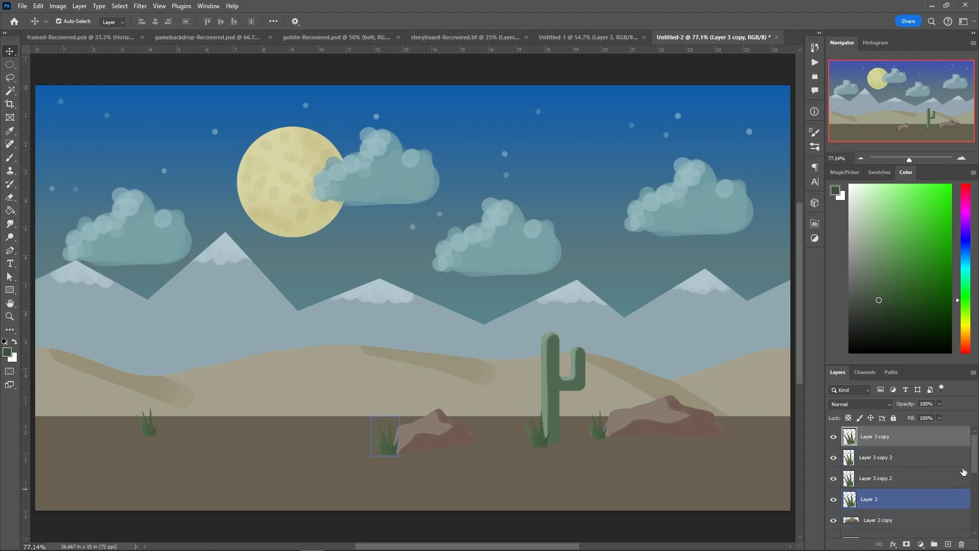
scroll(867, 482, "down", 5)
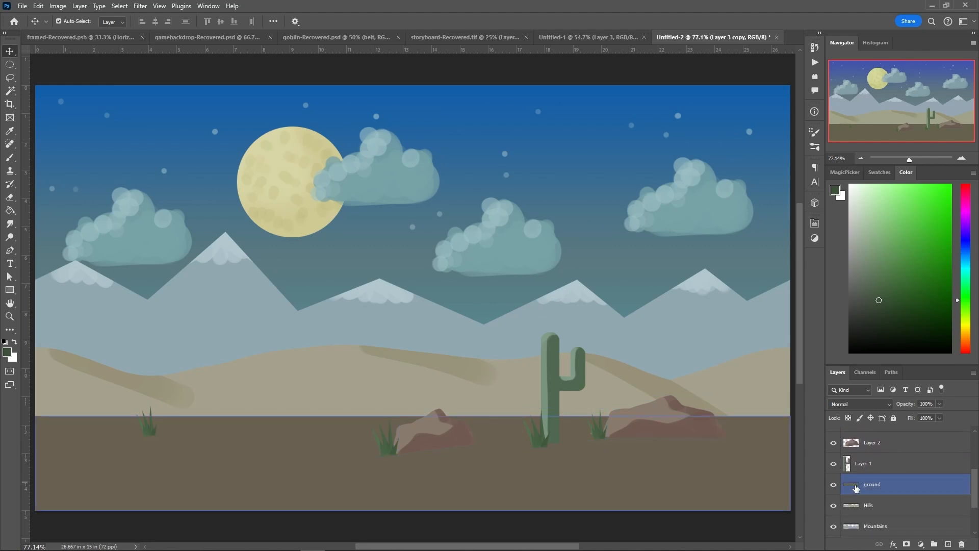
left_click(902, 481, "shift")
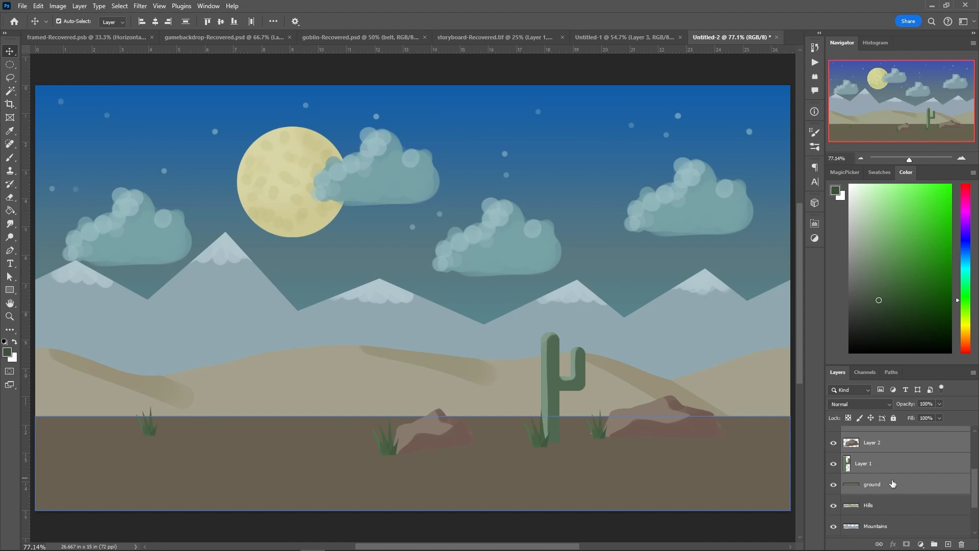
left_click(220, 284)
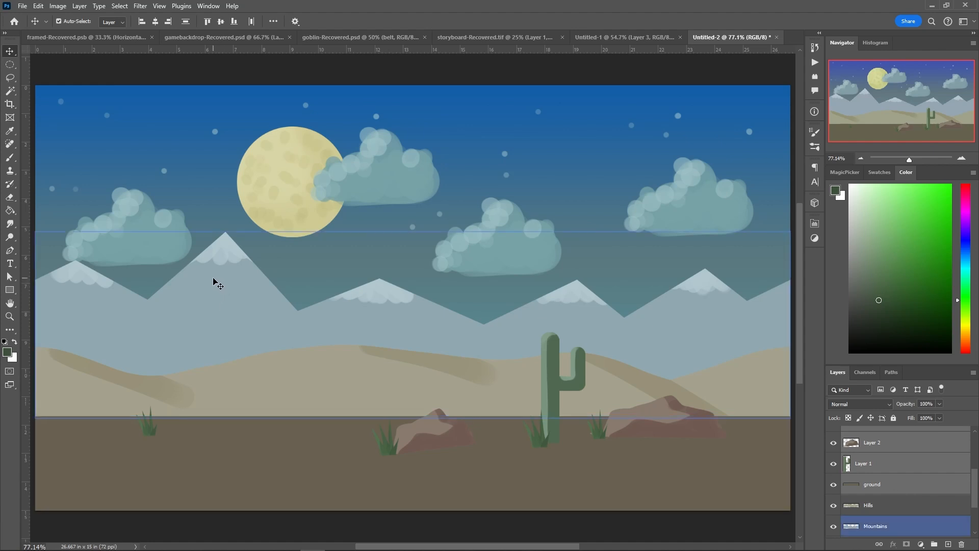
left_click(366, 385)
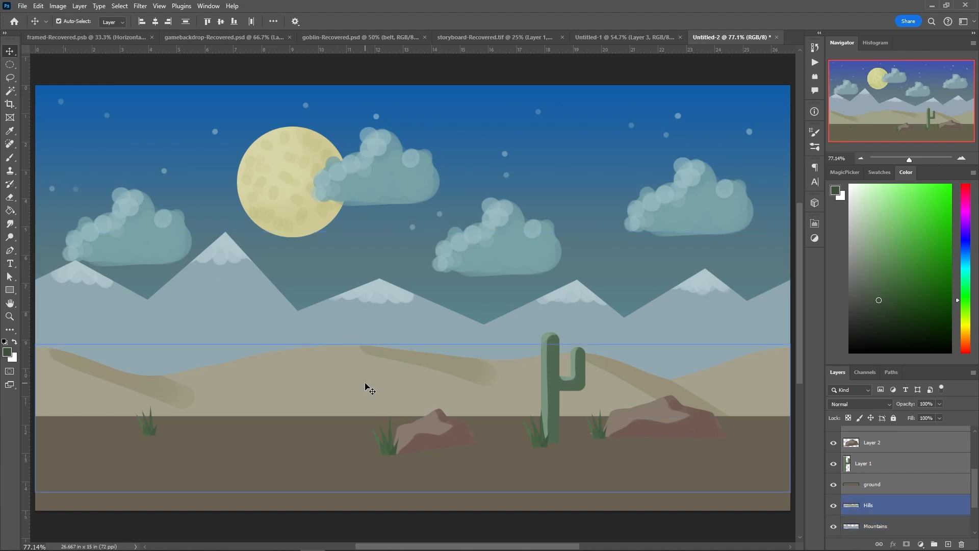